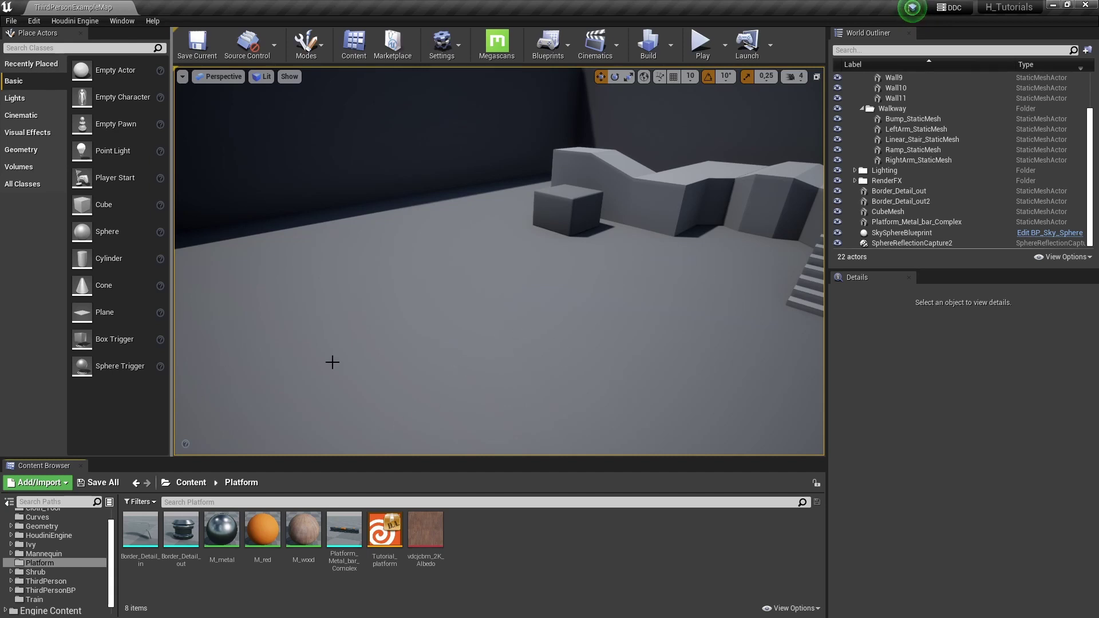
Place the Tutorial_platform Houdini asset on the open floor of the level
left_click_drag(385, 529, 392, 372)
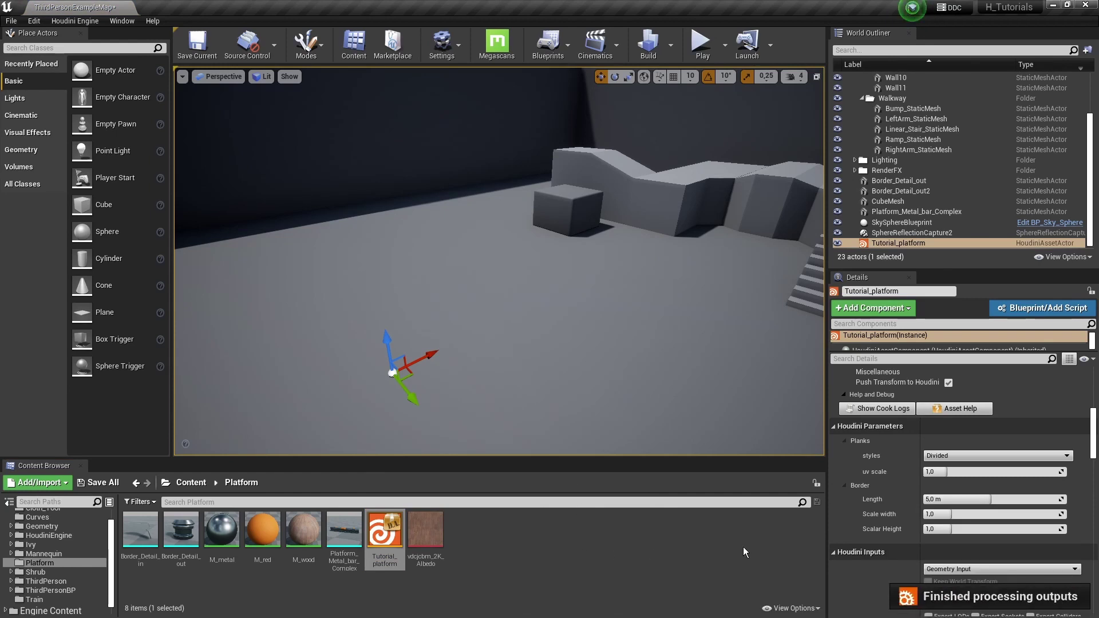
right_click_drag(673, 307, 672, 349)
key("s")
right_click_drag(534, 343, 510, 324)
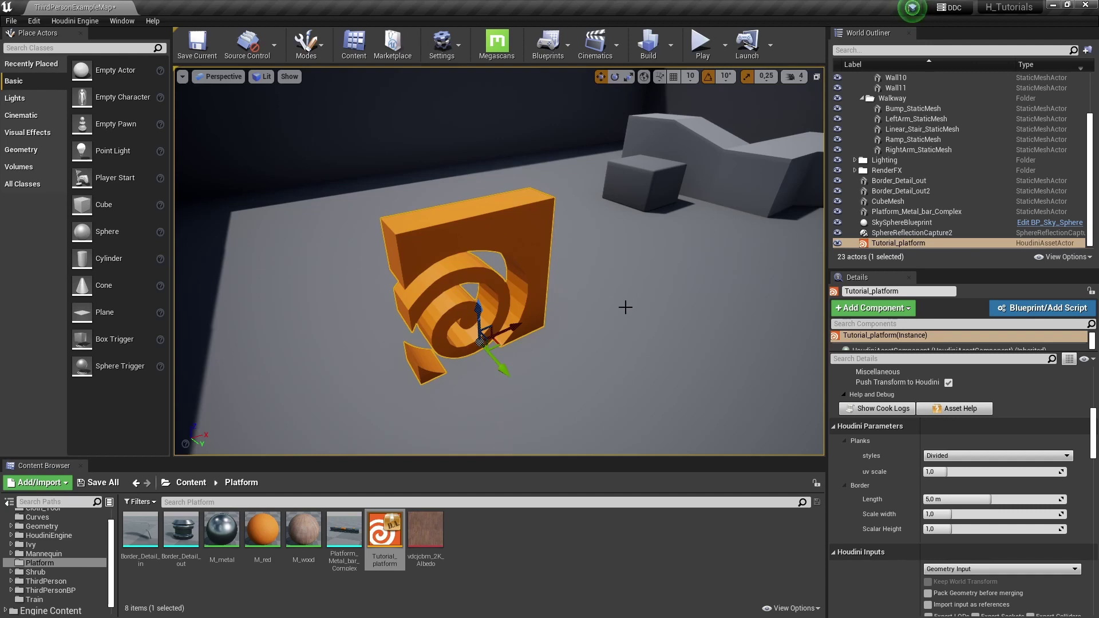
left_click_drag(625, 307, 627, 302)
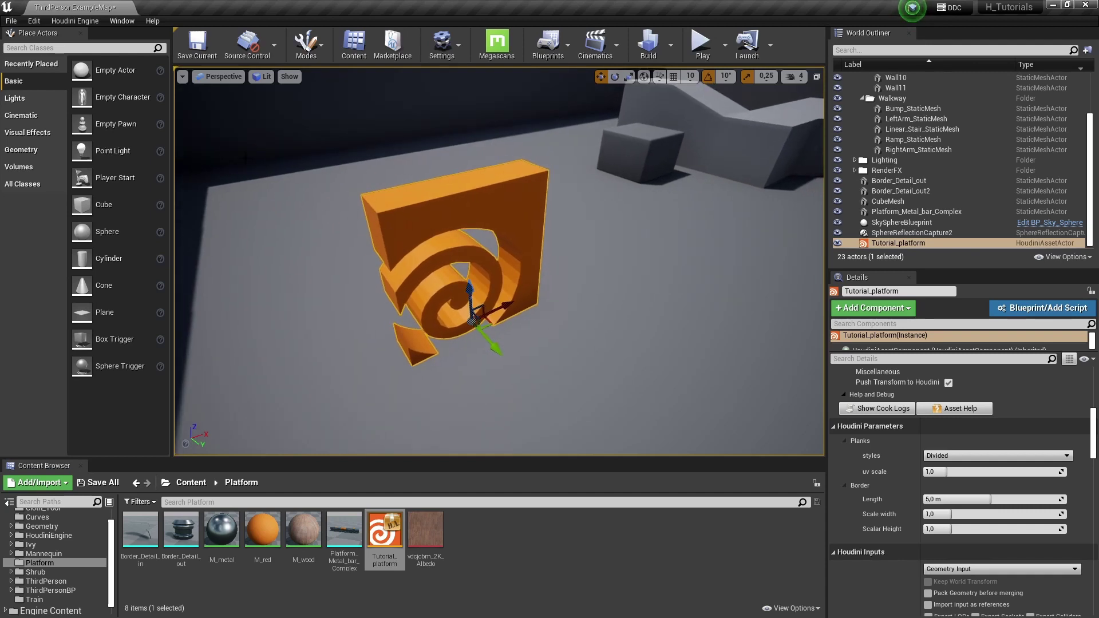
Add a Cube beside the Tutorial_platform asset and raise it above the floor
left_click_drag(103, 205, 530, 328)
left_click_drag(560, 296, 566, 245)
right_click_drag(606, 259, 583, 255)
Scale the cube along its length and width into a large flat slab and position it behind the Tutorial_platform asset
key("r")
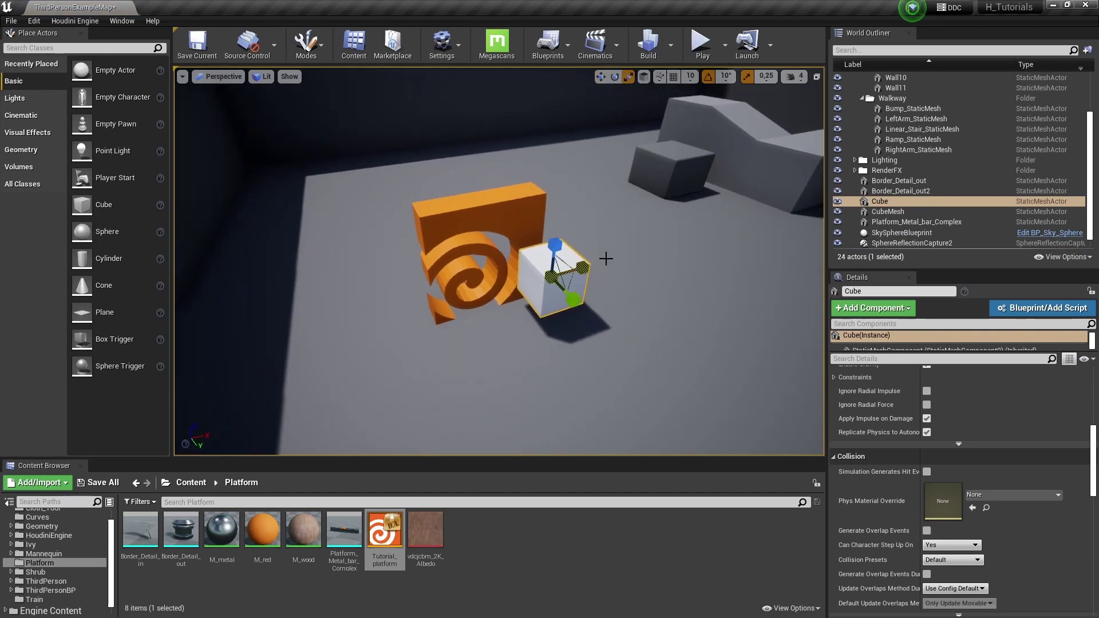
left_click_drag(580, 263, 635, 249)
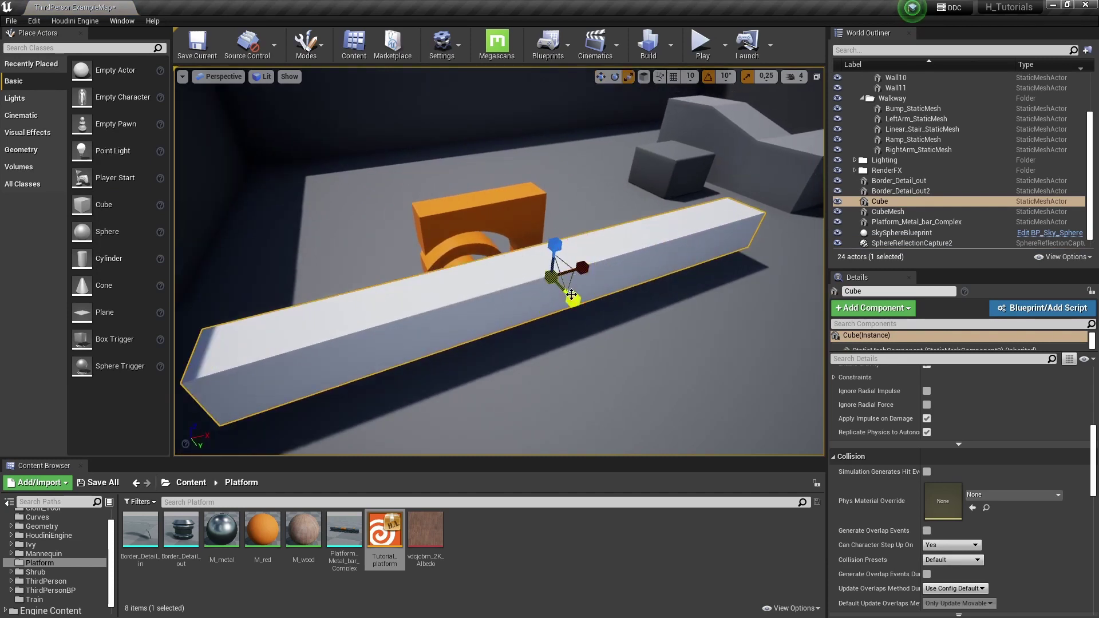
left_click_drag(572, 294, 600, 327)
key("w")
left_click_drag(565, 279, 473, 195)
right_click_drag(485, 227, 484, 209)
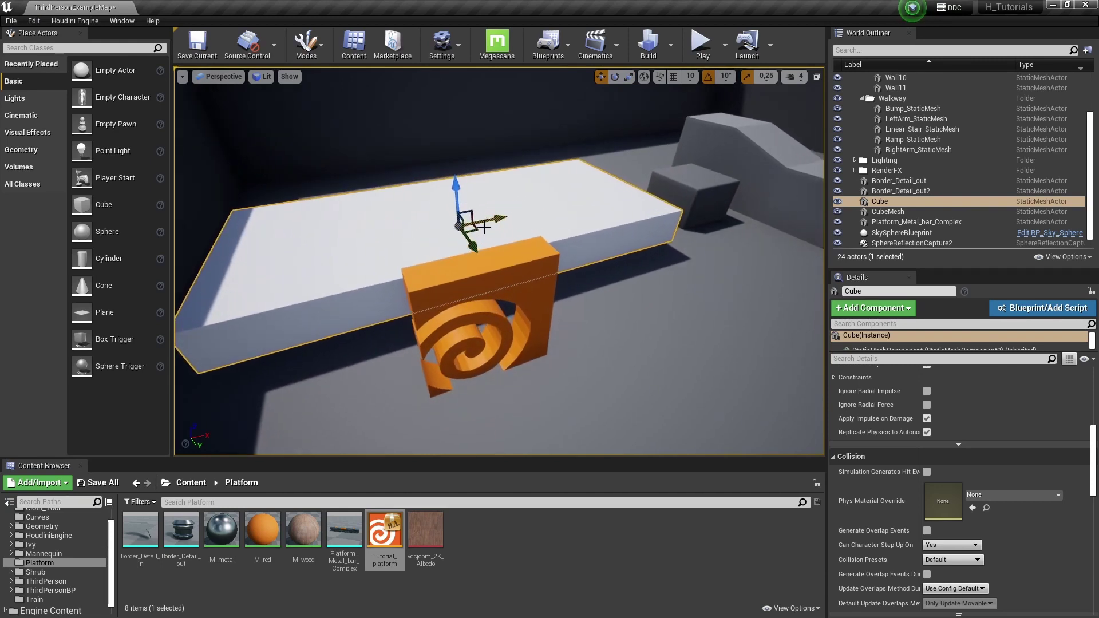
left_click_drag(473, 229, 477, 226)
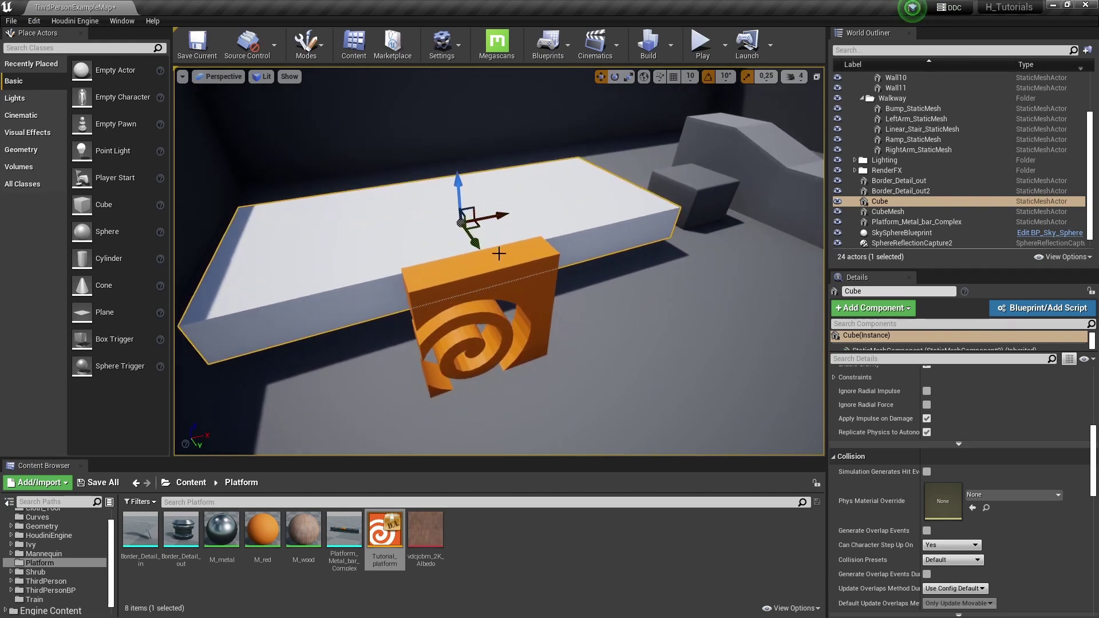
Set the Tutorial_platform asset's Houdini input to World Outliner Input and commit the Cube as its input geometry
left_click(506, 297)
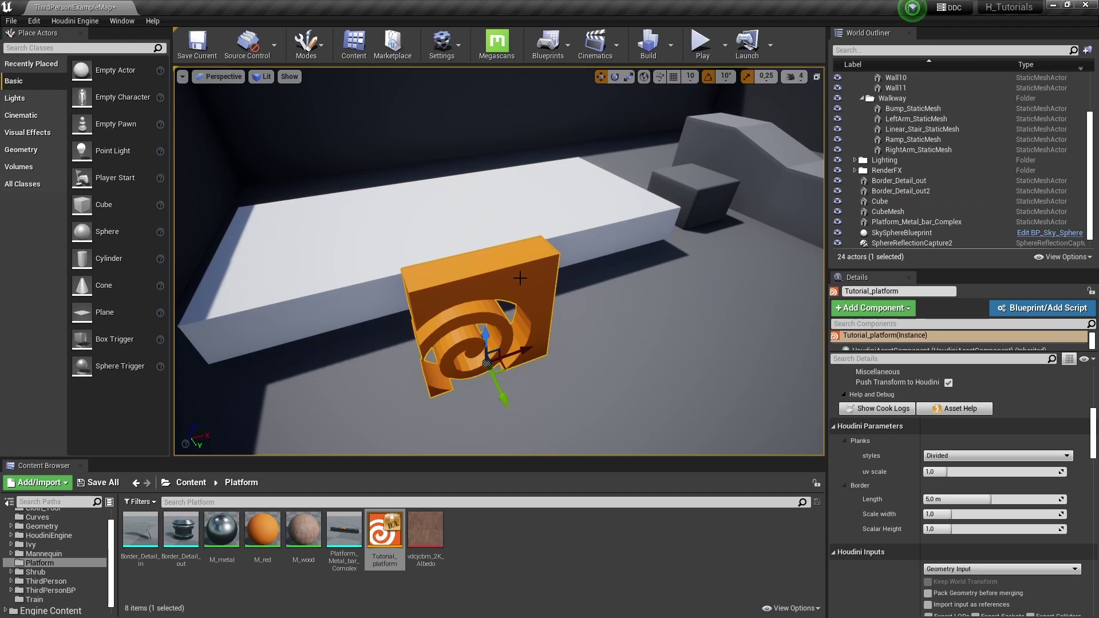
scroll(964, 479, "down", 5)
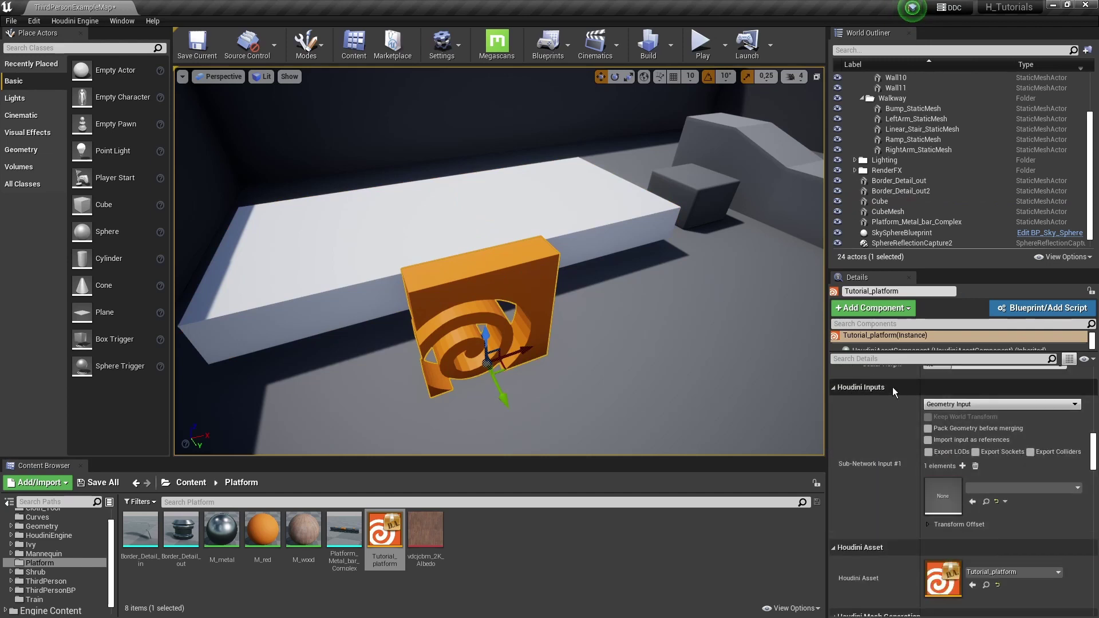
left_click(943, 405)
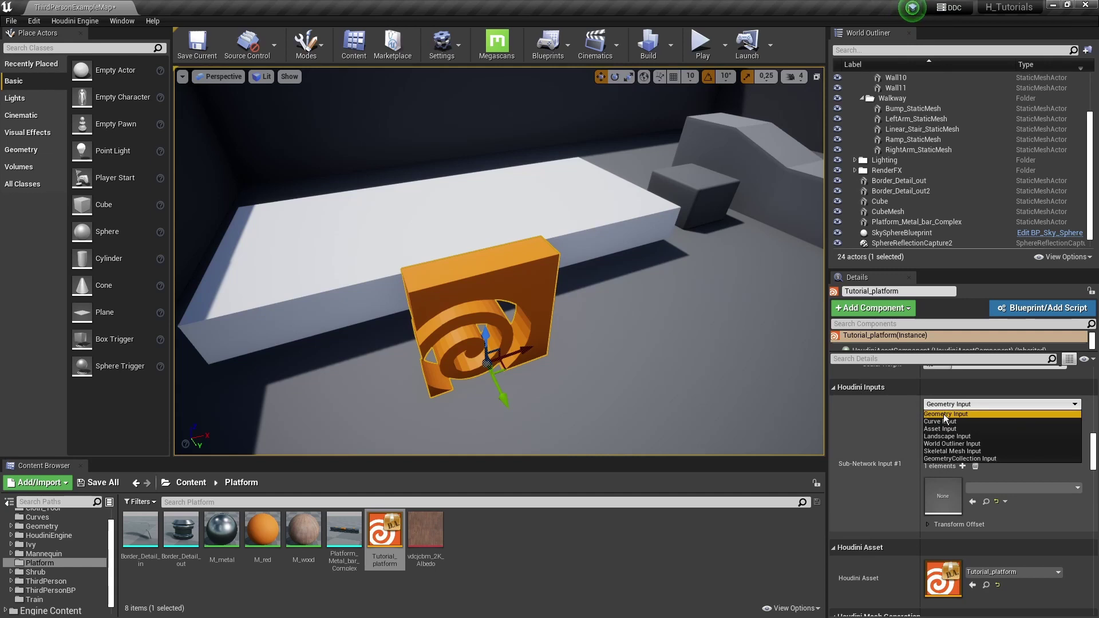
left_click(943, 445)
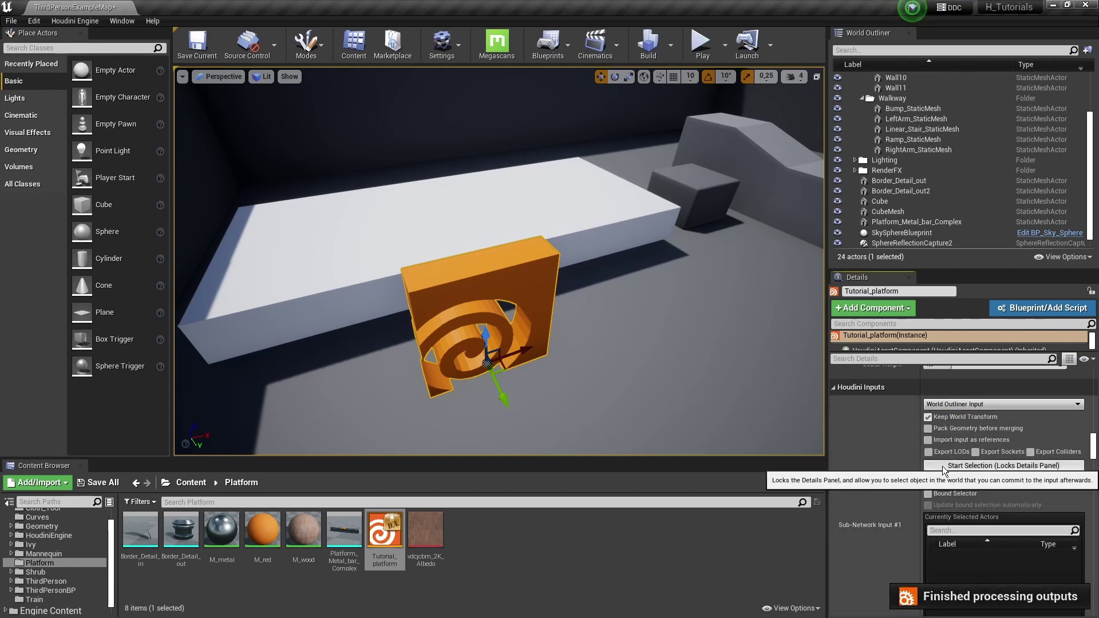
left_click(942, 466)
left_click(574, 201)
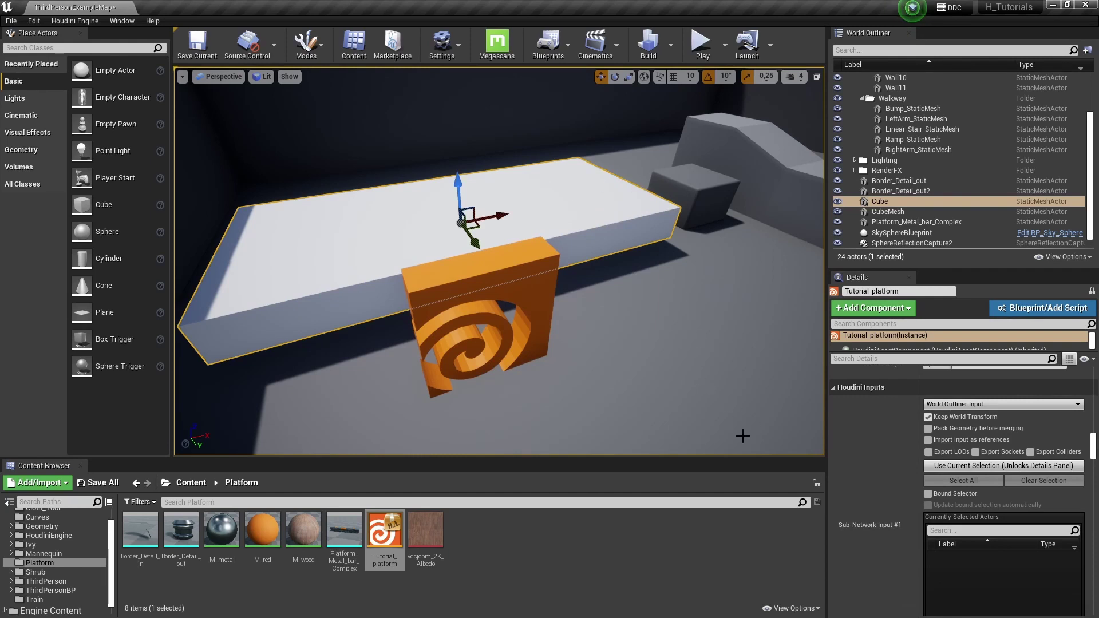
left_click(982, 468)
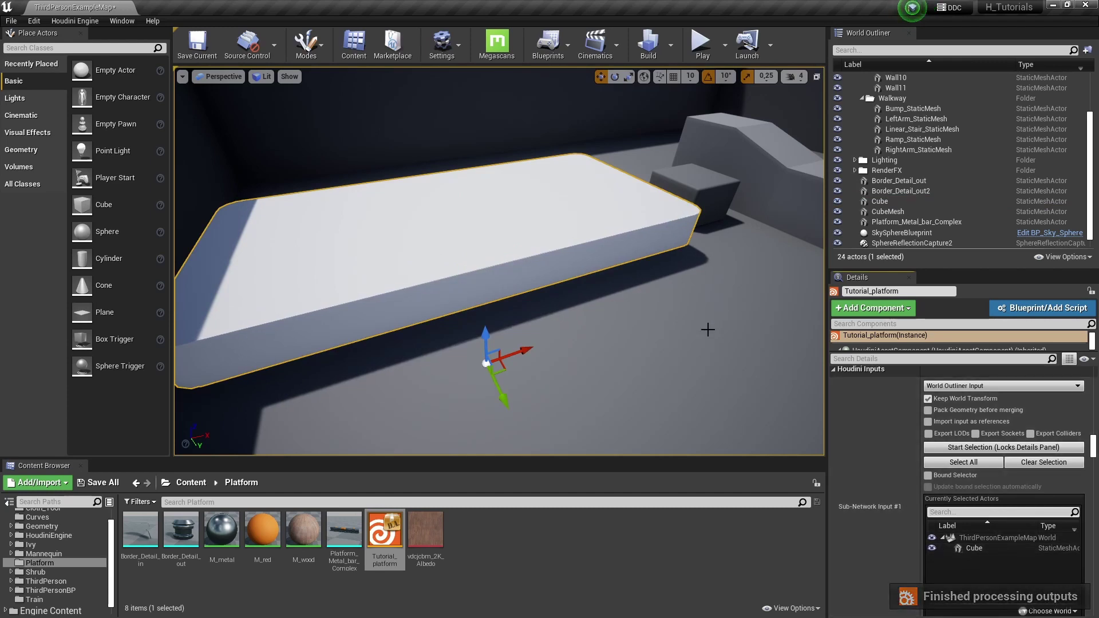
Enable Actor Hidden In Game for the cube and show the level in game view
right_click_drag(691, 329, 624, 329)
right_click_drag(630, 208, 572, 203)
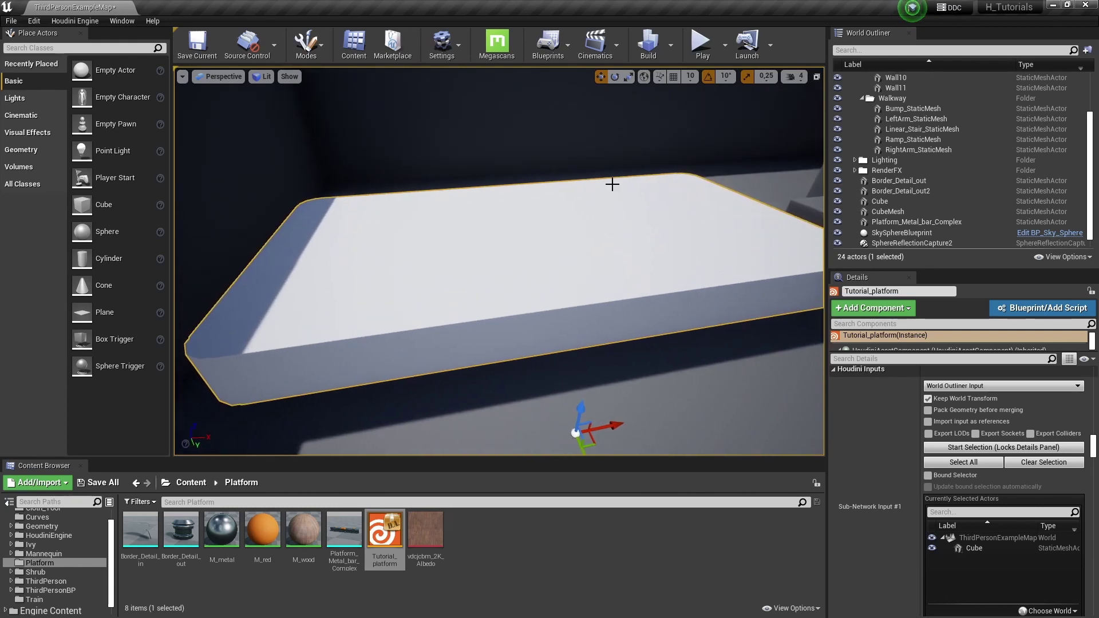
left_click(582, 231)
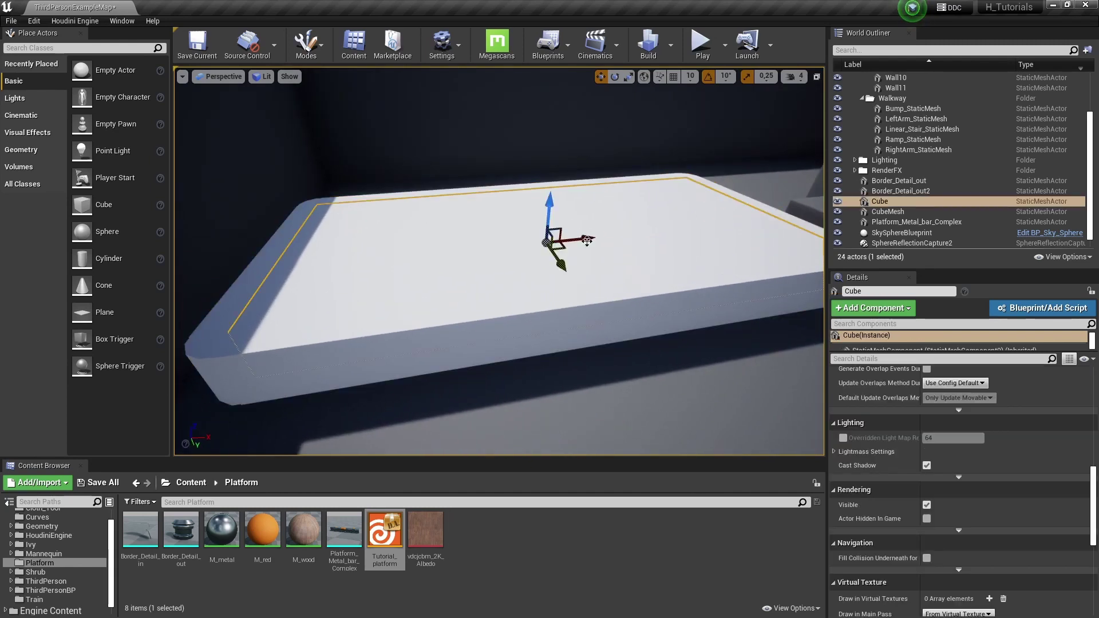
scroll(942, 444, "down", 2)
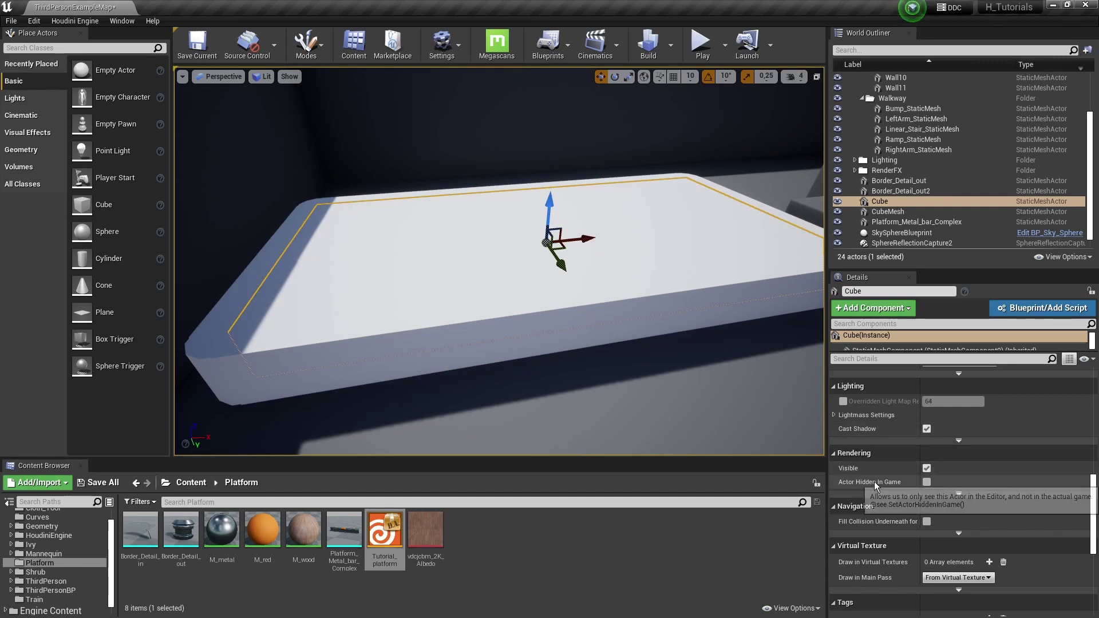
left_click(927, 482)
key("g")
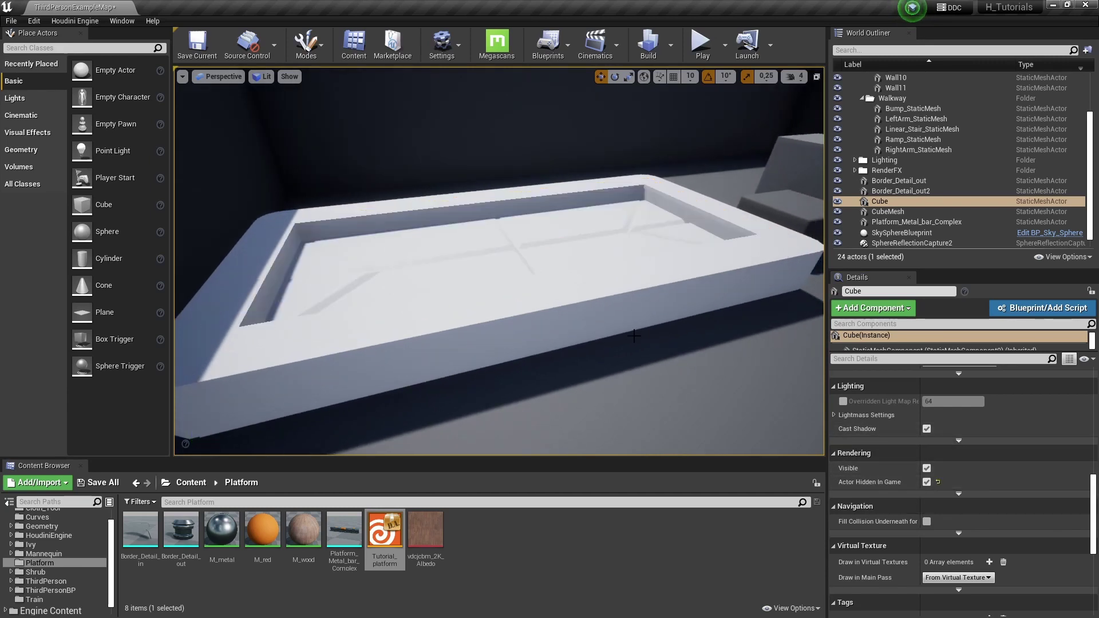
Move and rotate the cube so the generated platform rebuilds around it, checking the result in game view
right_click_drag(613, 312, 545, 233)
key("g")
key("g")
key("g")
left_click_drag(480, 260, 482, 313)
key("e")
key("g")
key("w")
key("g")
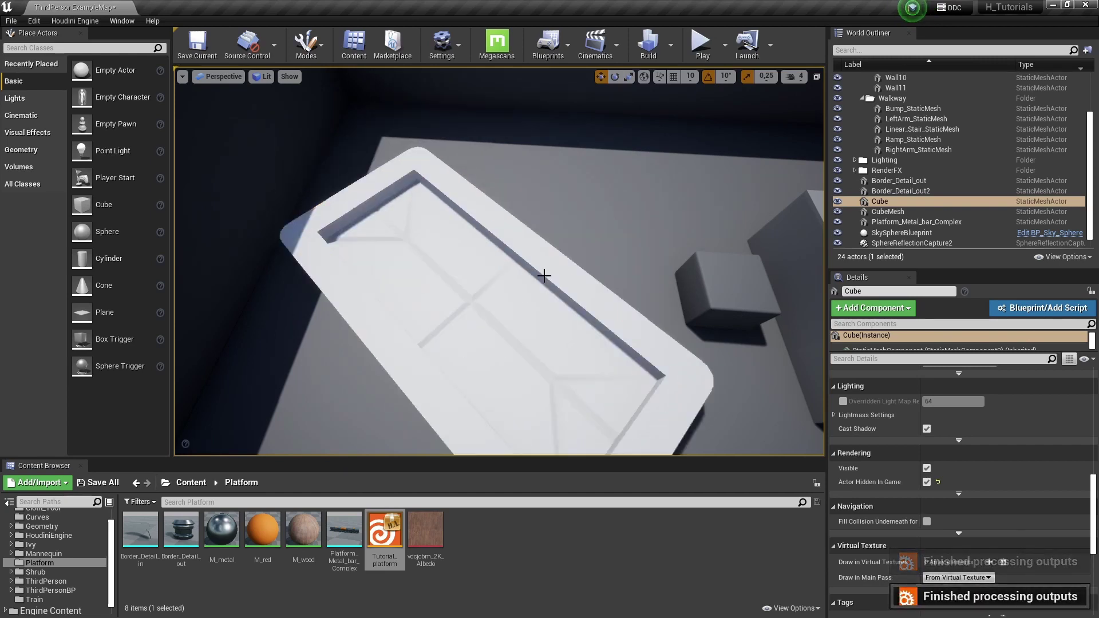
Switch the transform gizmo to local coordinates and inspect the platform with game view toggled
left_click_drag(542, 275, 621, 315, "alt")
key("g")
key("ctrl+grave")
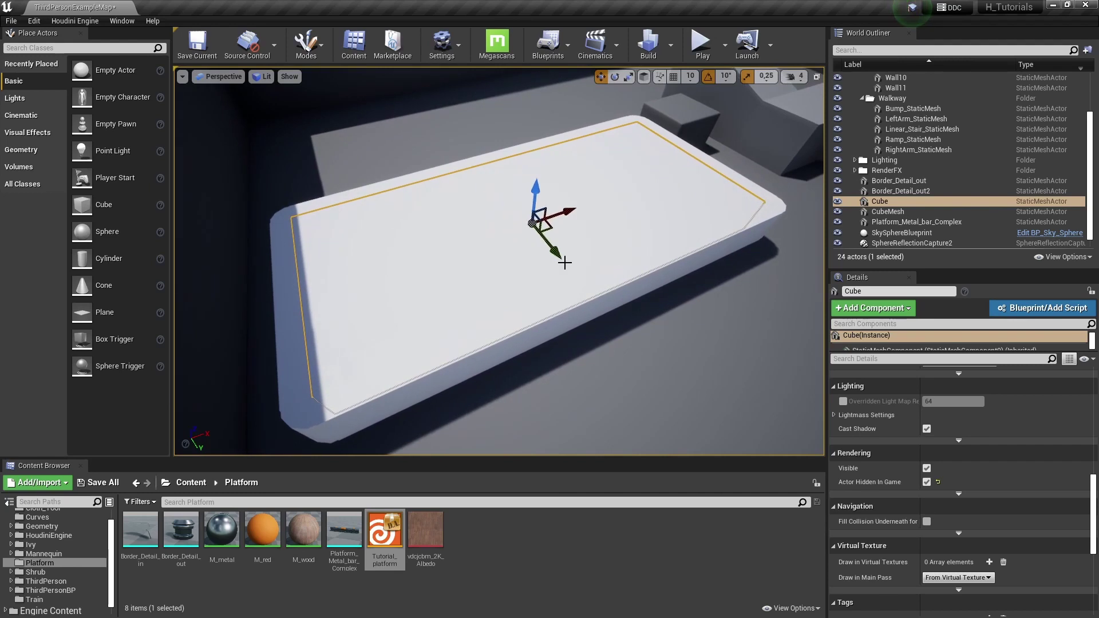
key("g")
left_click_drag(567, 273, 280, 473, "alt")
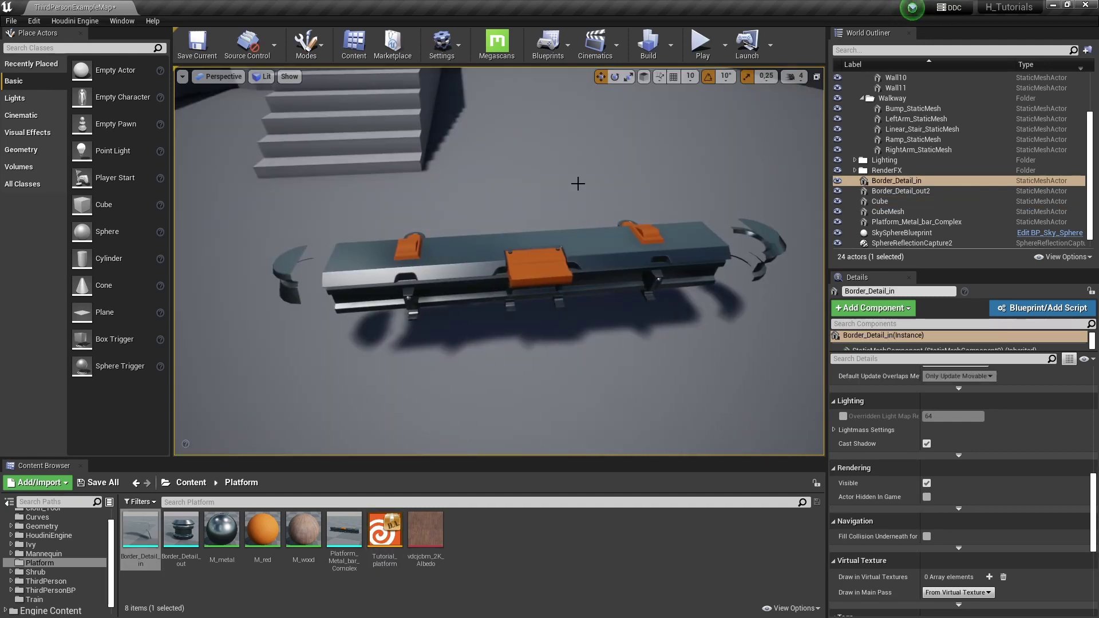
Move the Border_Detail_out2 corner piece against the end of the Platform_Metal_bar_Complex mesh
left_click(531, 241)
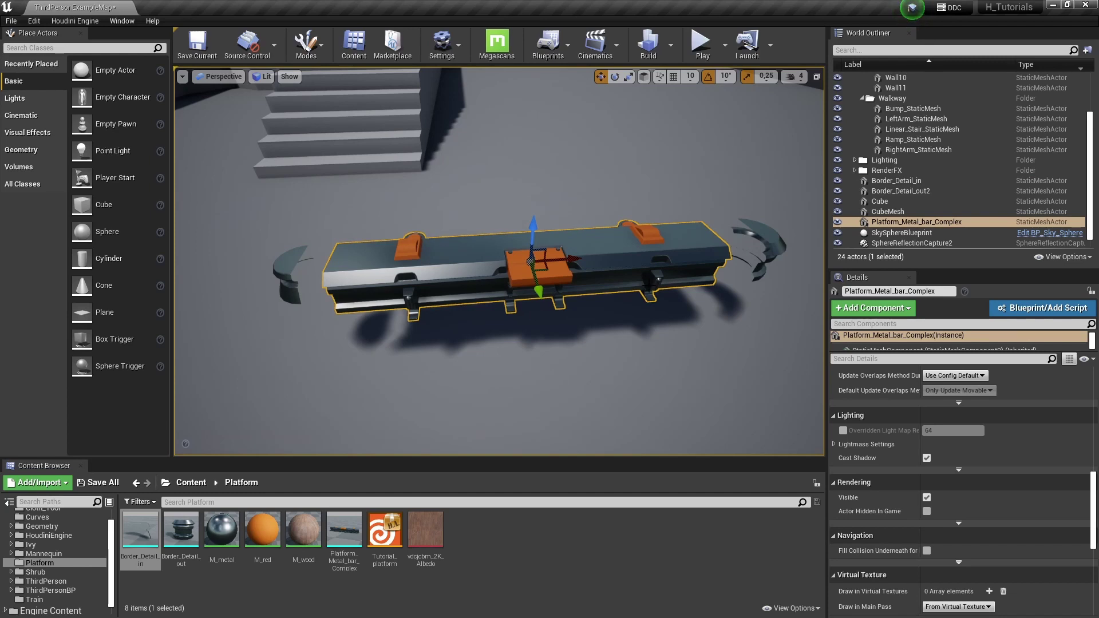
right_click_drag(604, 283, 514, 221)
key("w")
left_click(626, 254)
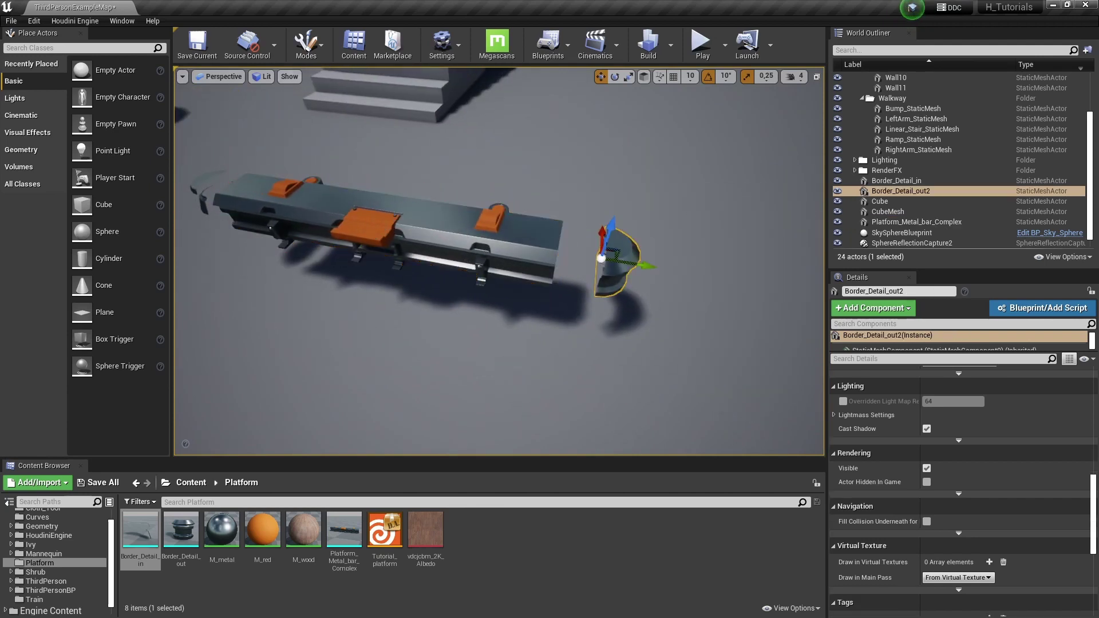
right_click_drag(627, 253, 628, 233)
left_click_drag(628, 233, 530, 224)
right_click_drag(530, 224, 536, 289)
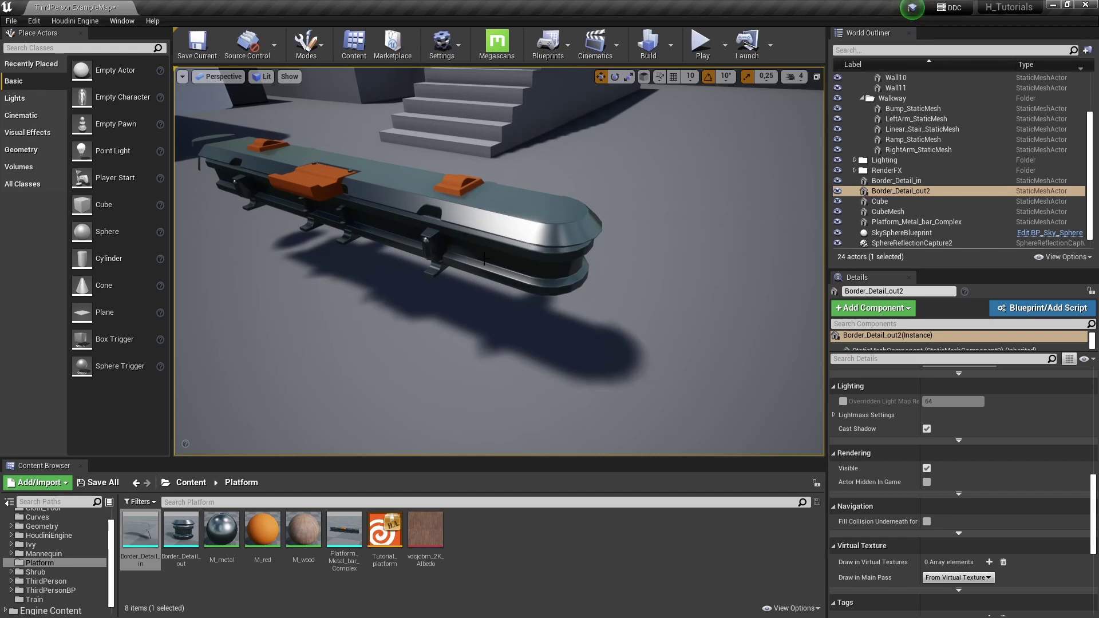
Duplicate the Platform_Metal_bar_Complex mesh, rotate the copy and fit it to the corner piece to form an angled border
right_click_drag(484, 257, 484, 281)
left_click(335, 182)
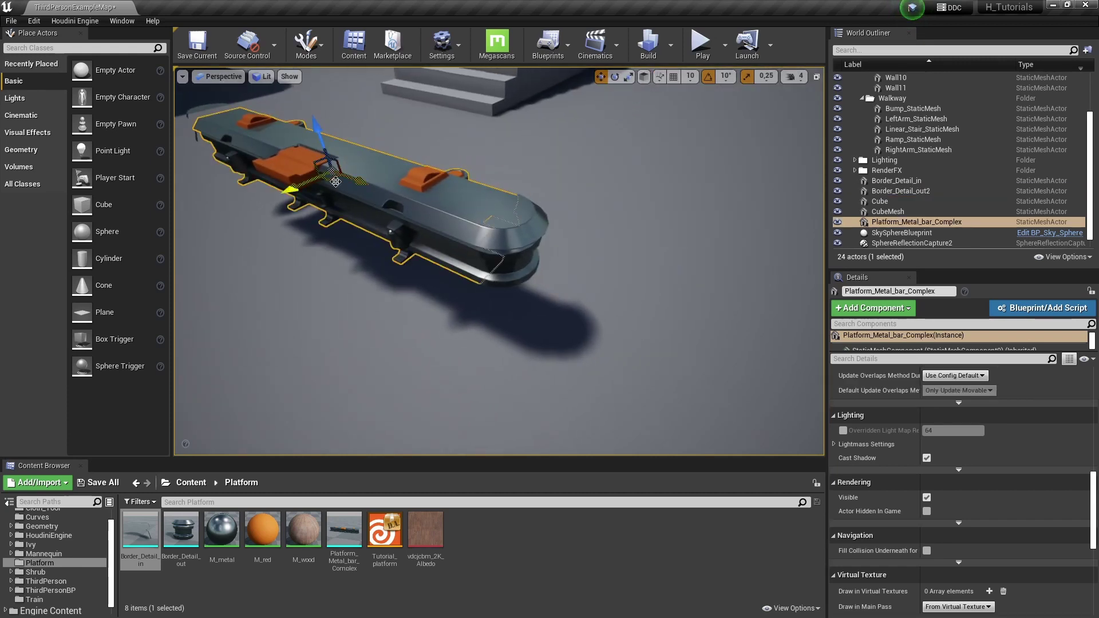
left_click_drag(335, 182, 649, 201, "alt")
key("e")
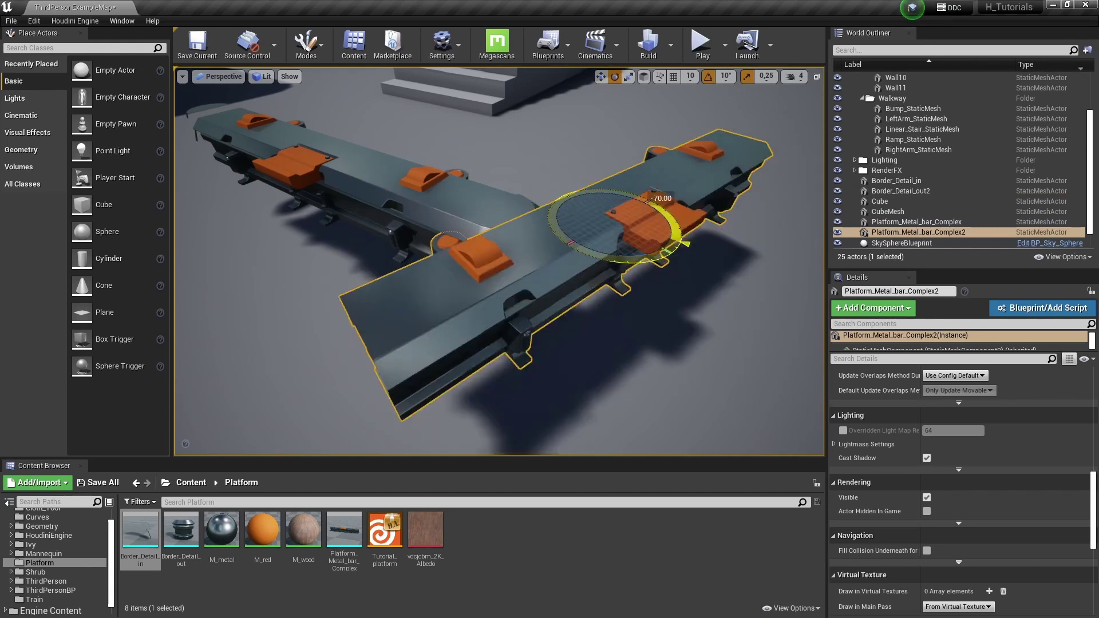
key("w")
left_click_drag(684, 244, 739, 198)
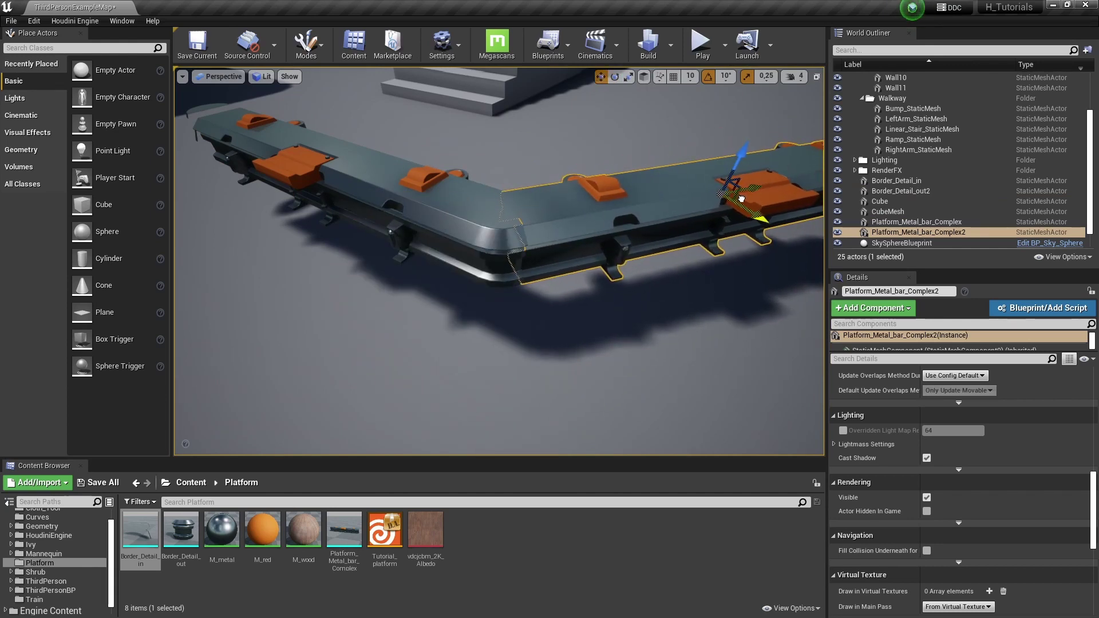
key("g")
right_click_drag(739, 198, 796, 166)
right_click_drag(544, 220, 578, 223)
key("g")
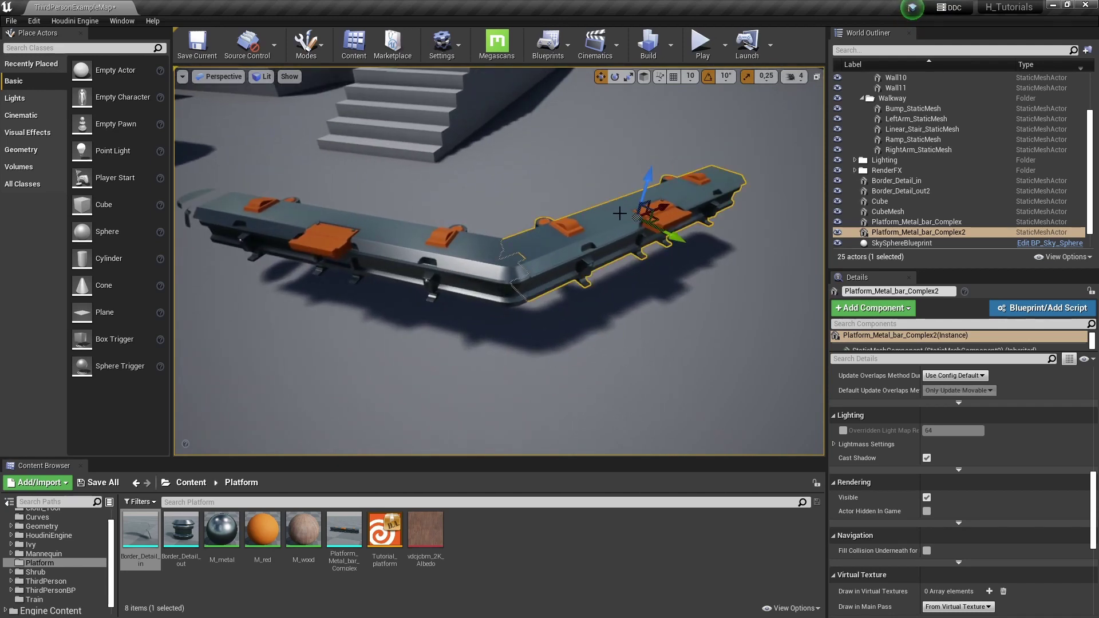
Delete the duplicated metal bar and return the Border_Detail_out2 piece to its place away from the bar
key("Delete")
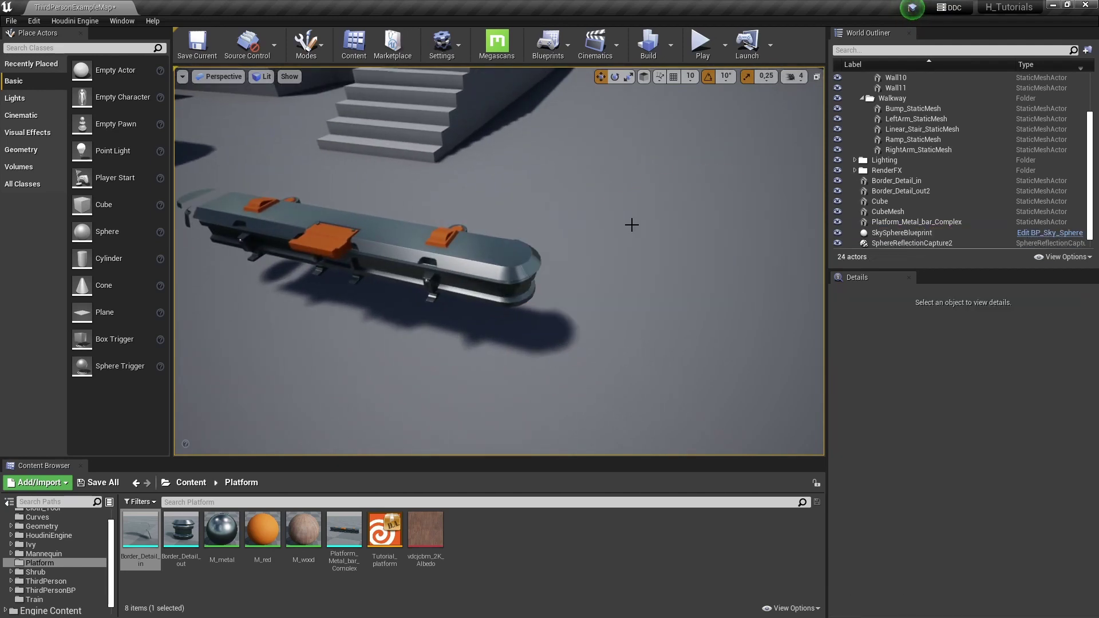
left_click(520, 278)
right_click_drag(549, 277, 596, 283)
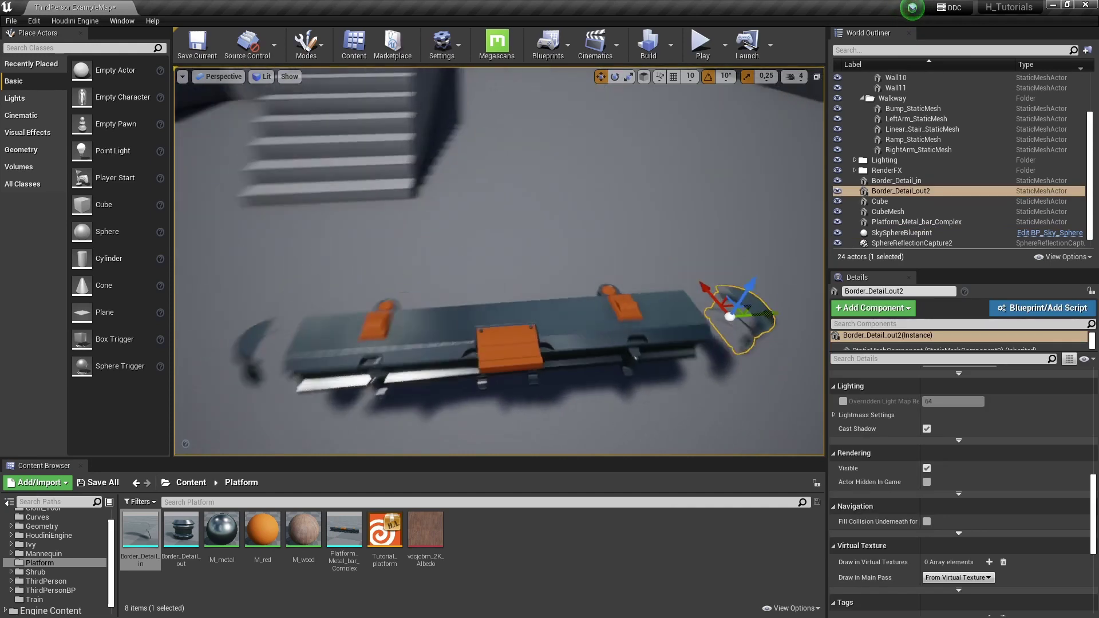
Move the Border_Detail_in corner piece against the opposite end of the metal bar and inspect the fit
right_click_drag(499, 261, 607, 243)
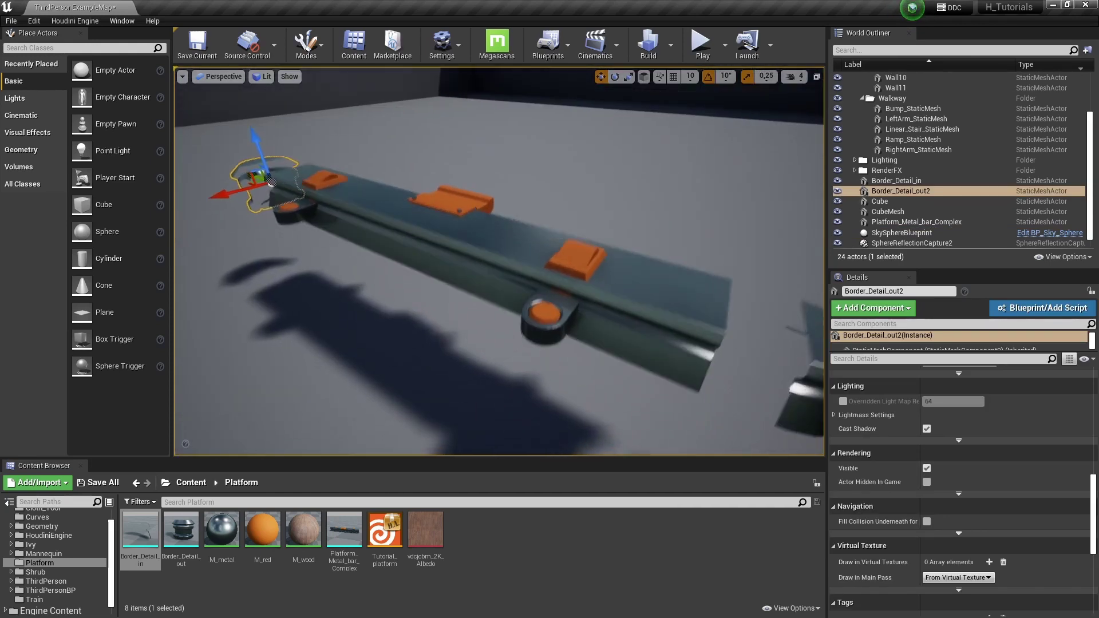
right_click_drag(431, 252, 431, 231)
right_click_drag(410, 272, 662, 263)
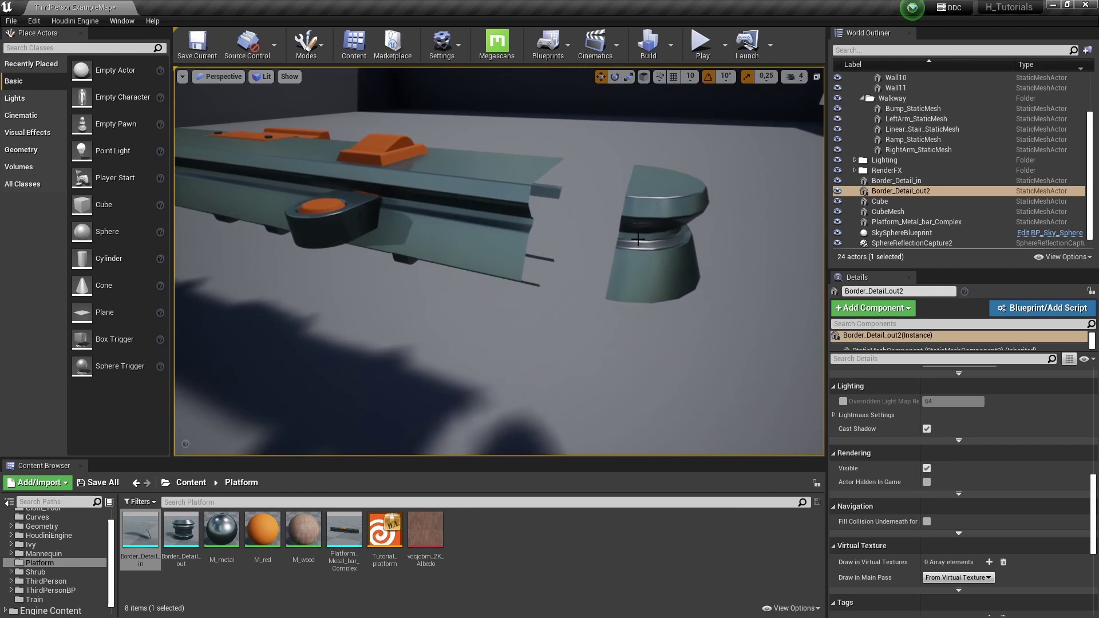
left_click(662, 263)
left_click_drag(584, 236, 512, 228)
right_click_drag(601, 231, 544, 228)
scroll(547, 250, "up", 2)
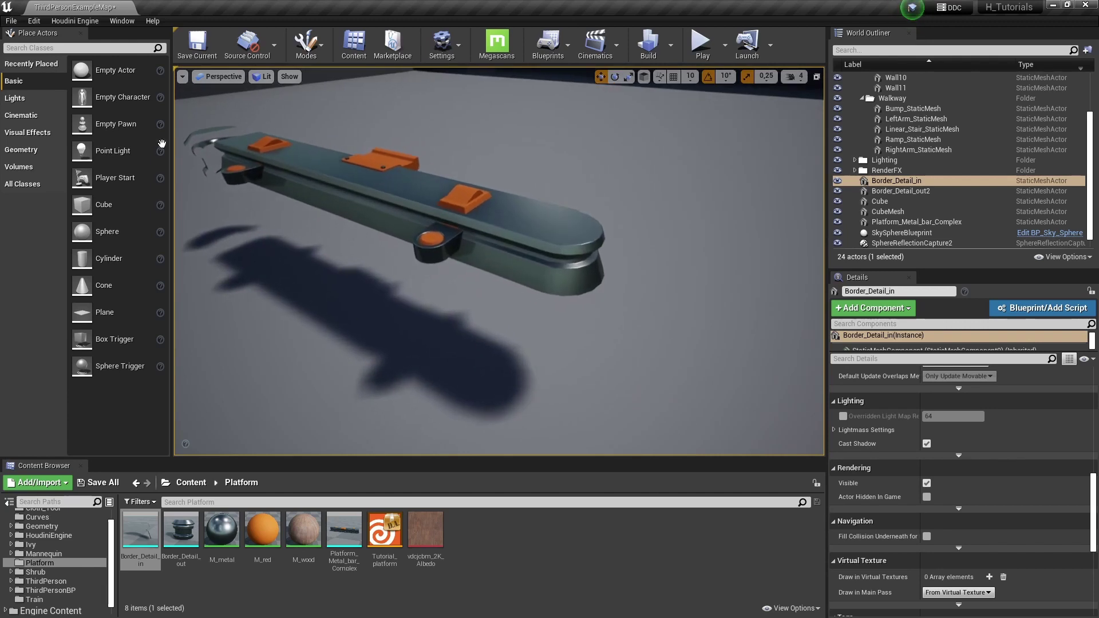
right_click_drag(574, 286, 574, 263)
scroll(574, 287, "up", 2)
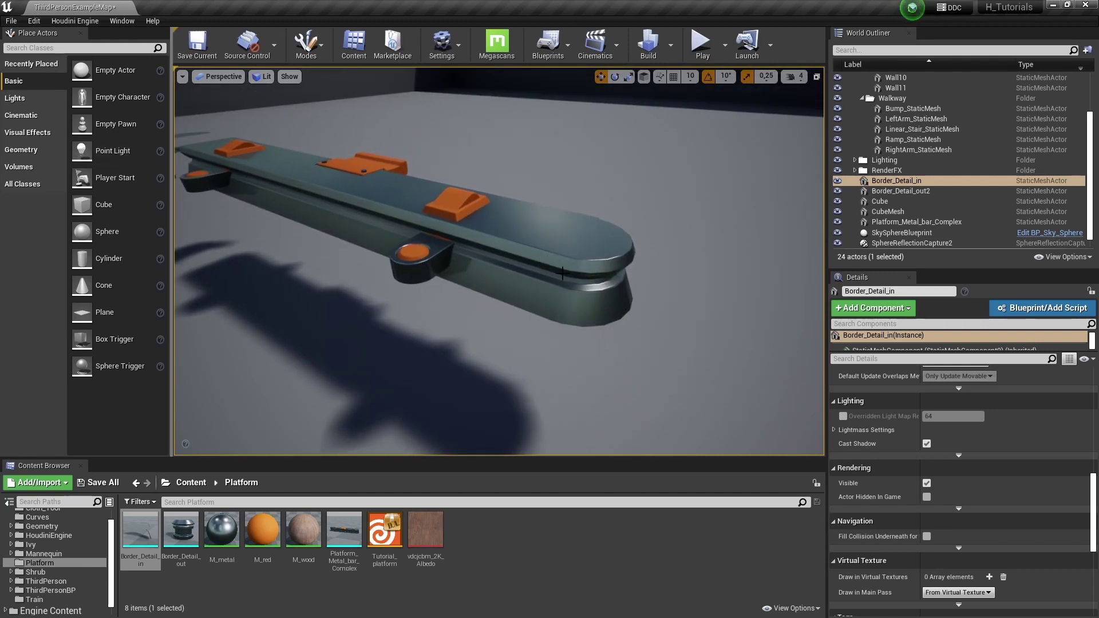
right_click_drag(571, 221, 355, 234)
left_click_drag(603, 223, 603, 245, "alt")
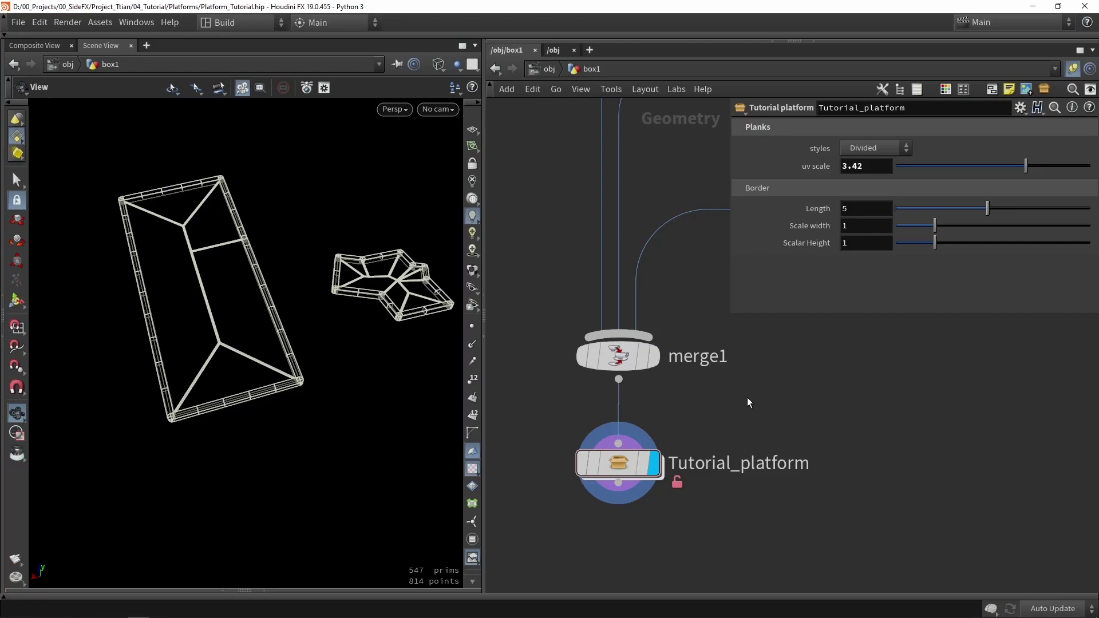
Switch to Houdini and open the network inside the Tutorial_platform node
double_click(617, 464)
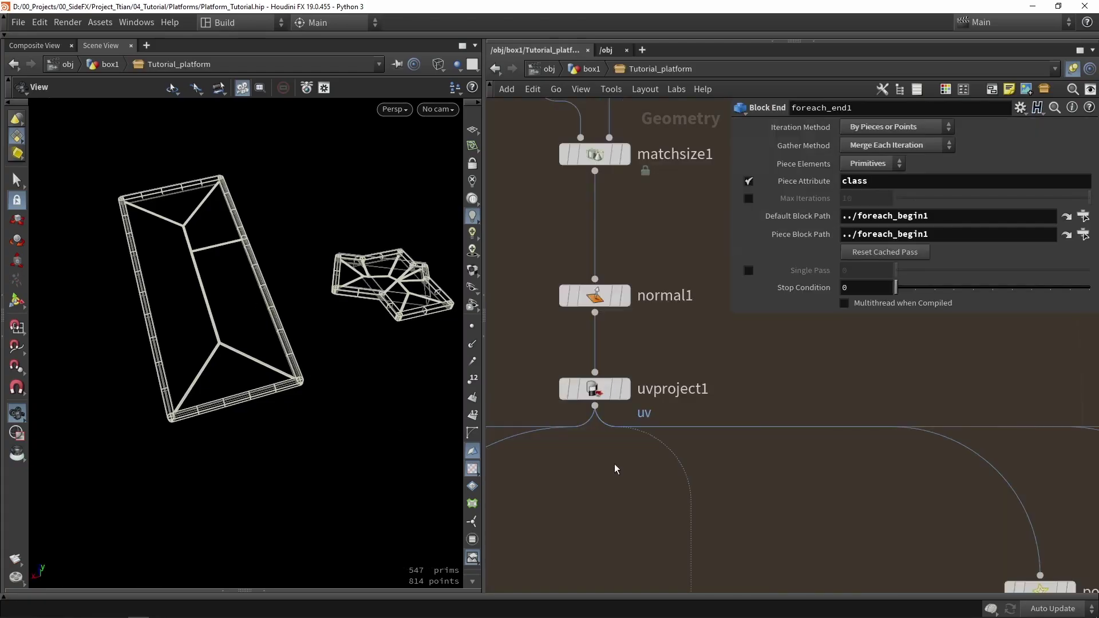
Display the result of the matchsize1 node that follows extract_silhouette1 and fuse1 in the for-each block
scroll(621, 484, "down", 3)
left_click_drag(255, 253, 241, 256)
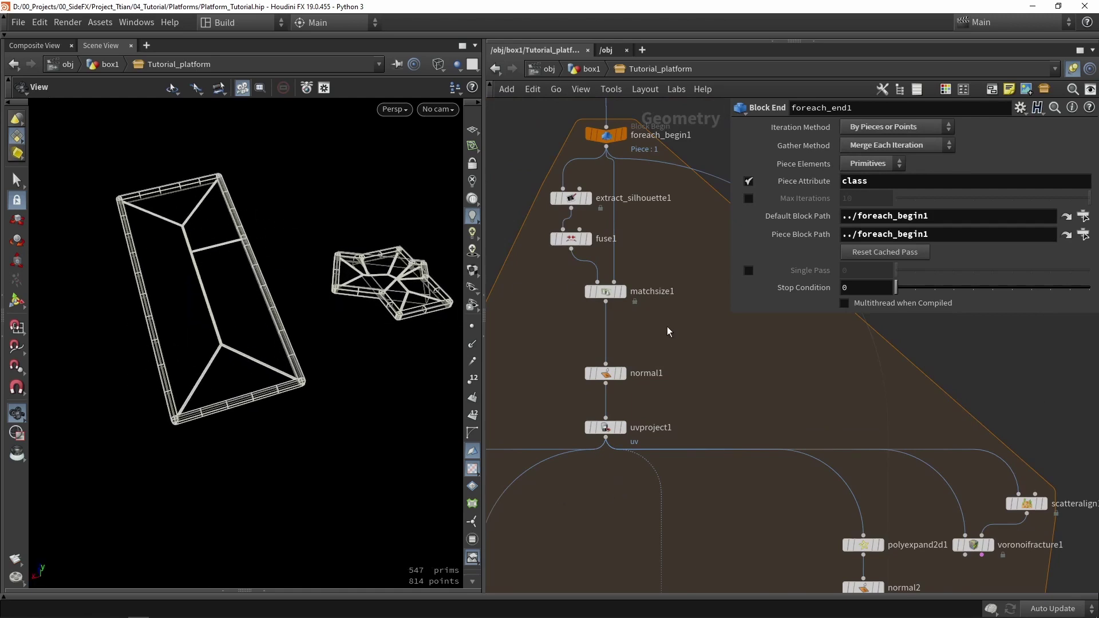
scroll(667, 327, "down", 3)
scroll(656, 320, "up", 3)
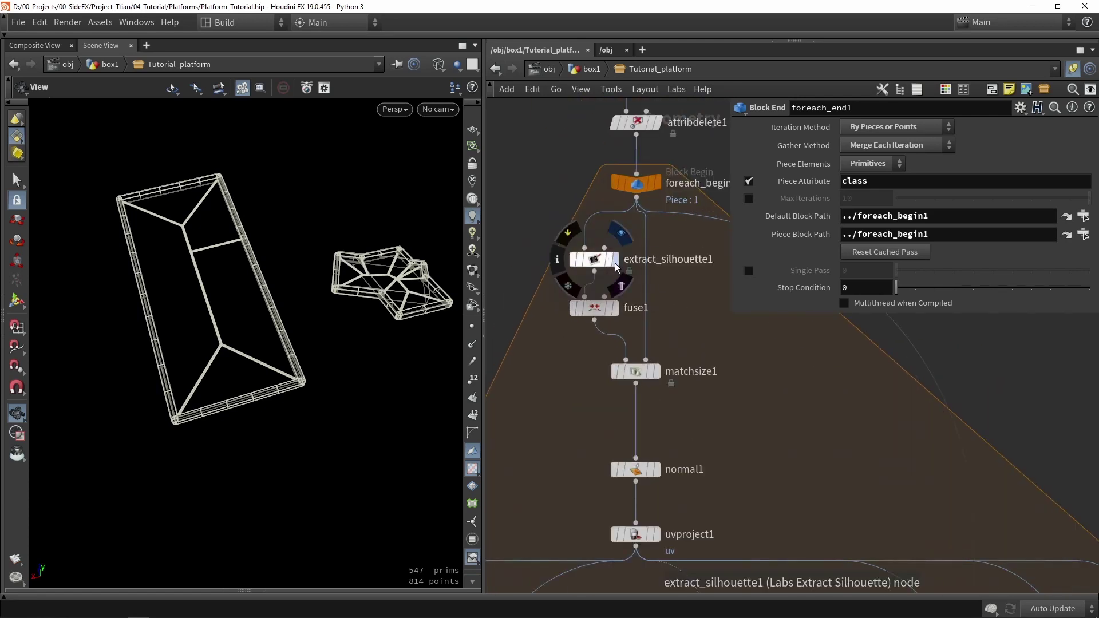
left_click(616, 260)
left_click(654, 372)
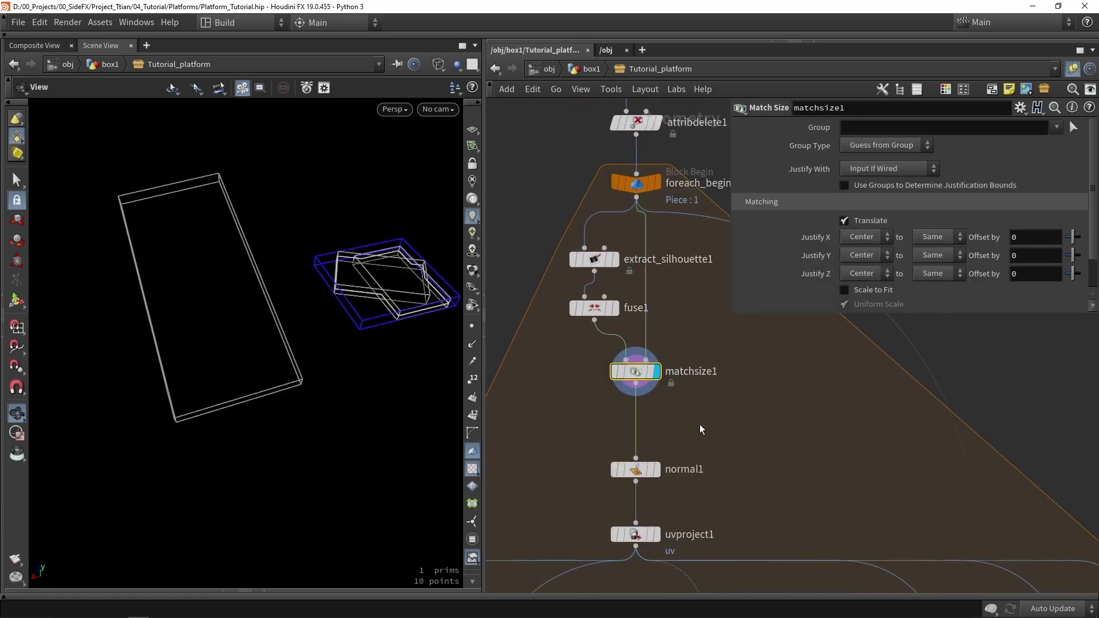
Insert a Facet node between matchsize1 and normal1 and enable Remove Inline Points on it
key("Tab")
type("fac")
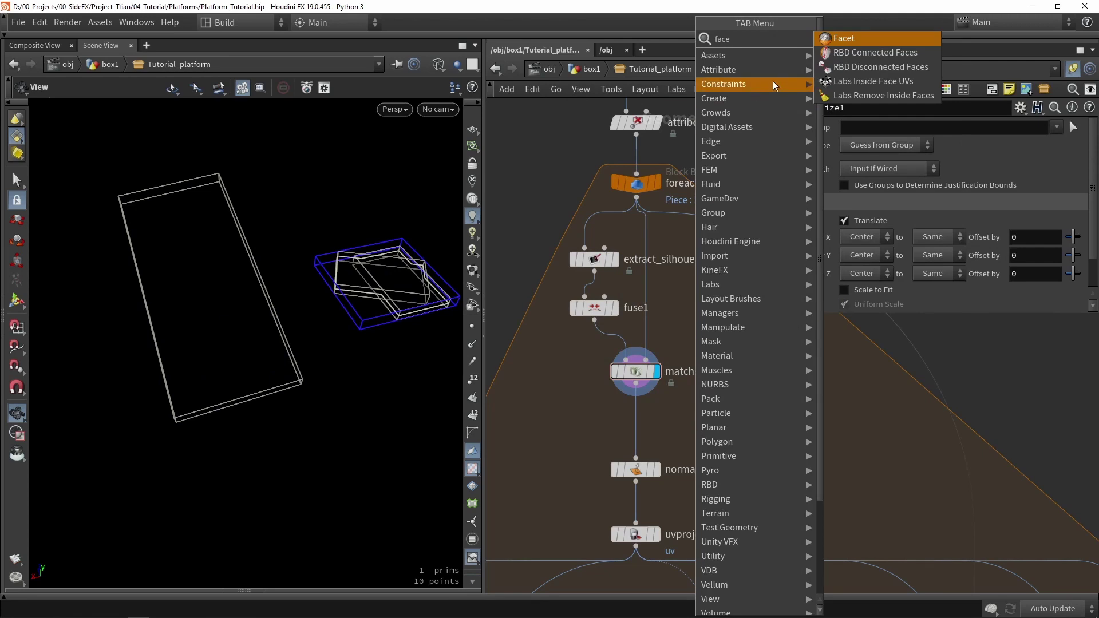
key("Return")
left_click(650, 428)
scroll(650, 426, "up", 2)
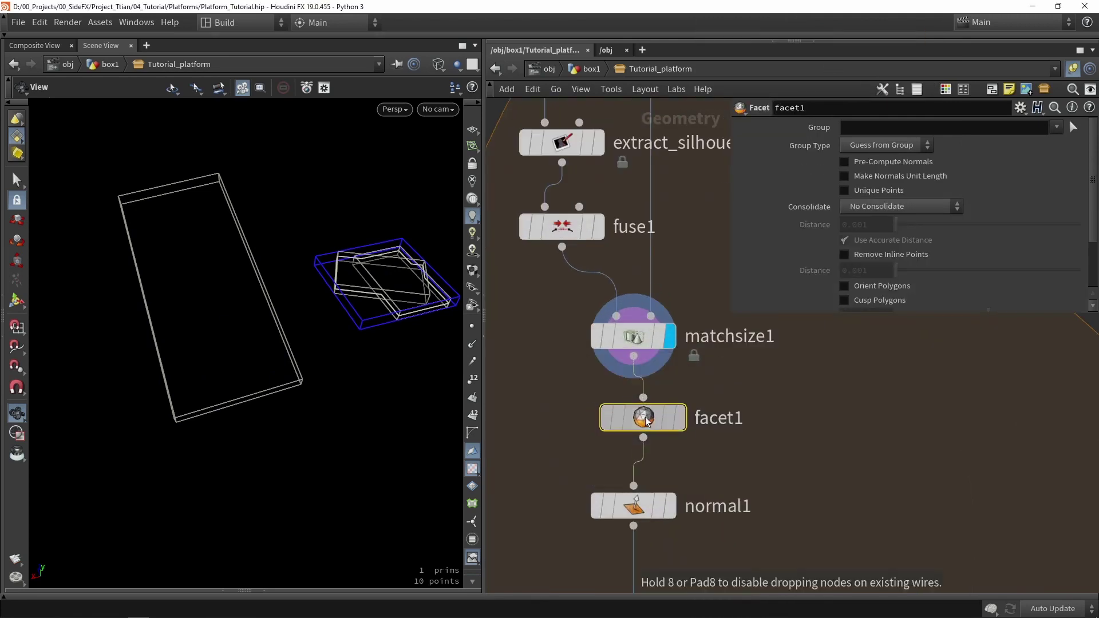
left_click(878, 254)
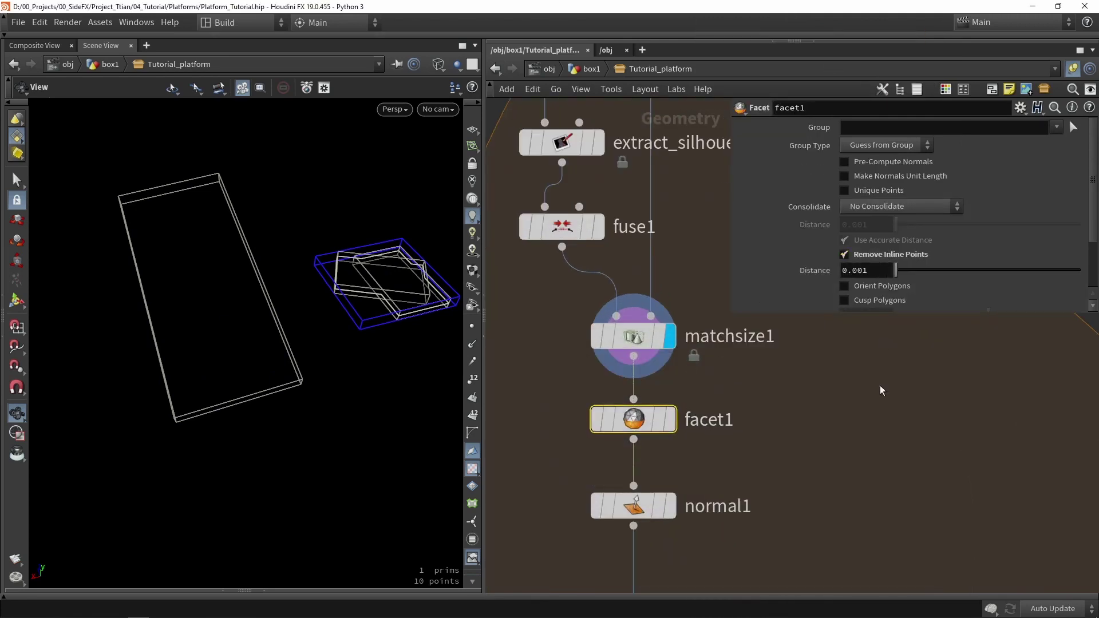
Display the end node of the main for-each block and compare the geometry with facet1 bypassed and active
scroll(732, 341, "down", 10)
scroll(713, 466, "up", 10)
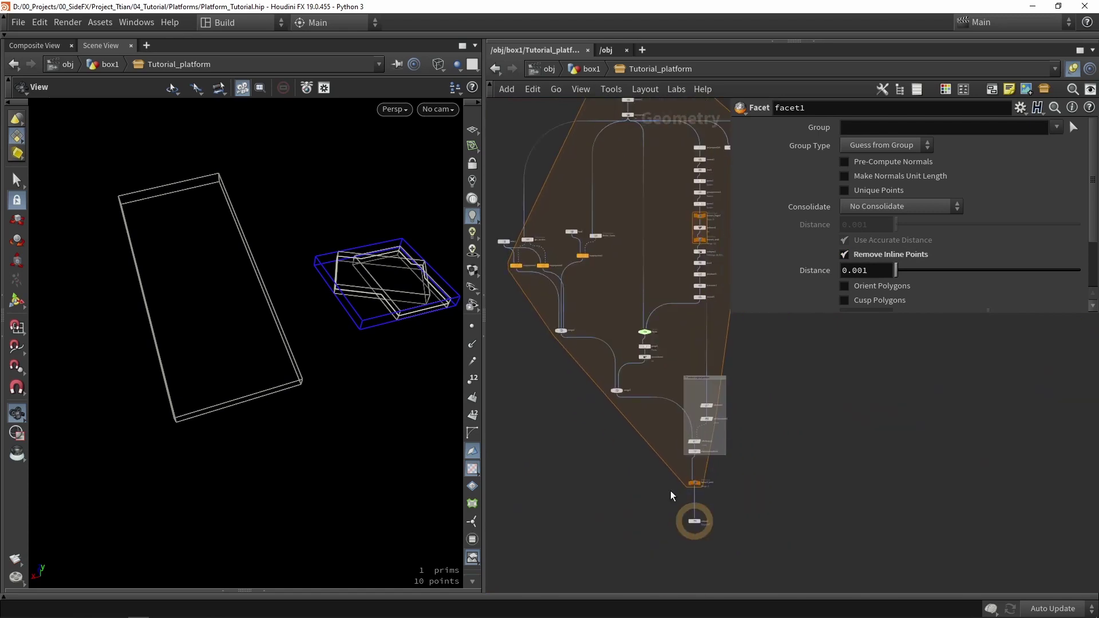
left_click(707, 469)
middle_click_drag(592, 172, 591, 378)
scroll(591, 378, "down", 4)
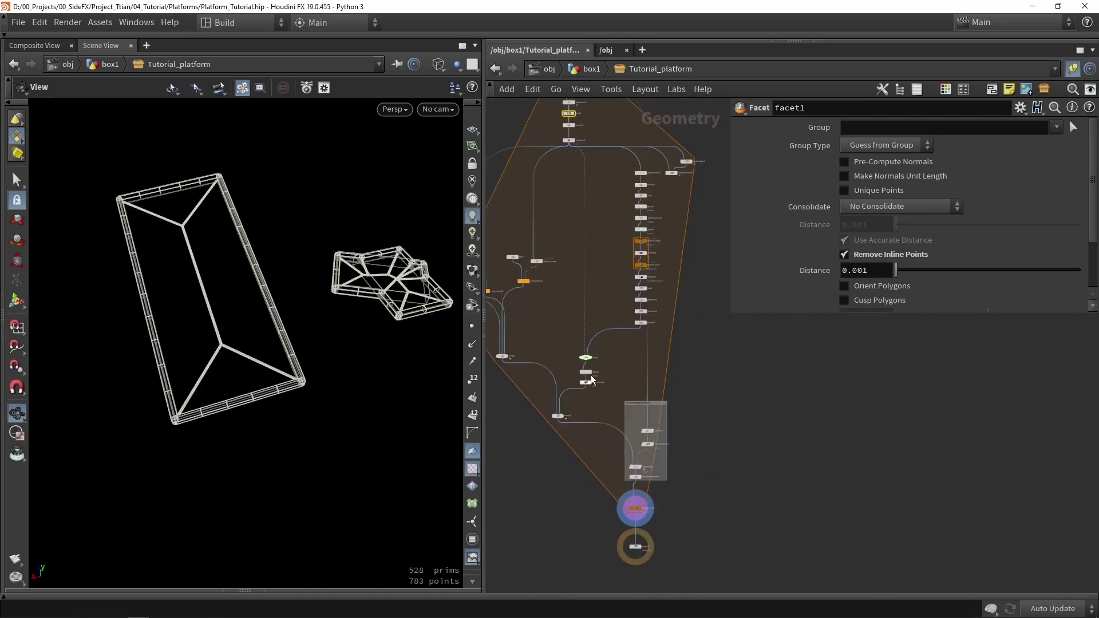
middle_click_drag(547, 182, 605, 395)
scroll(625, 311, "up", 4)
scroll(647, 367, "up", 2)
mouse_move(647, 373)
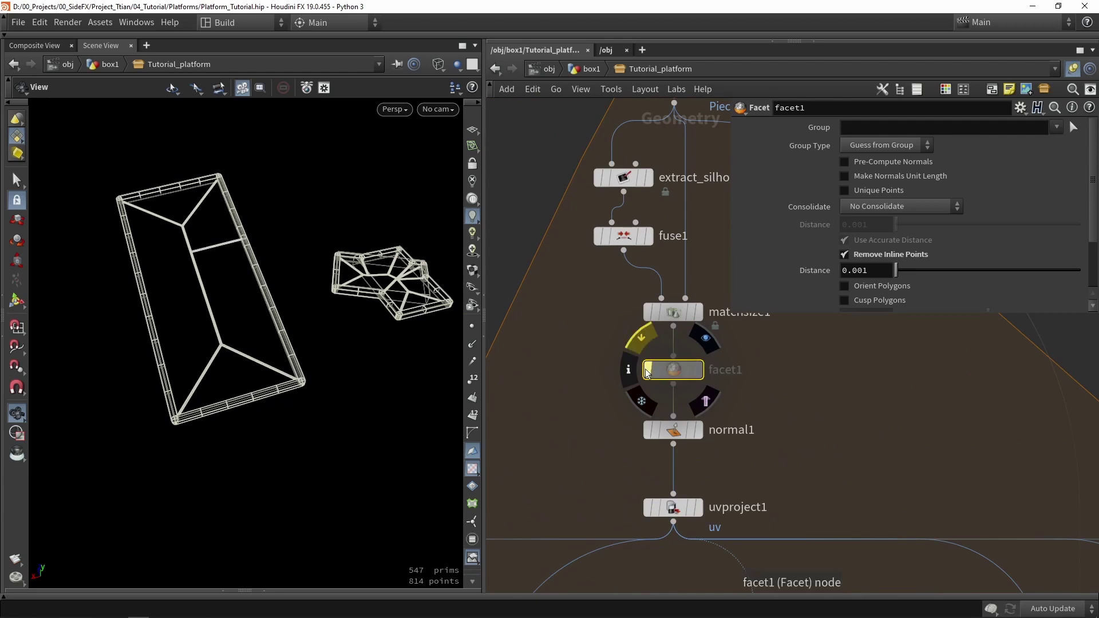
Move the sub-network input node up, insert a Labs Dissolve Flat Edges node between it and INPUT, and display it
scroll(617, 376, "down", 10)
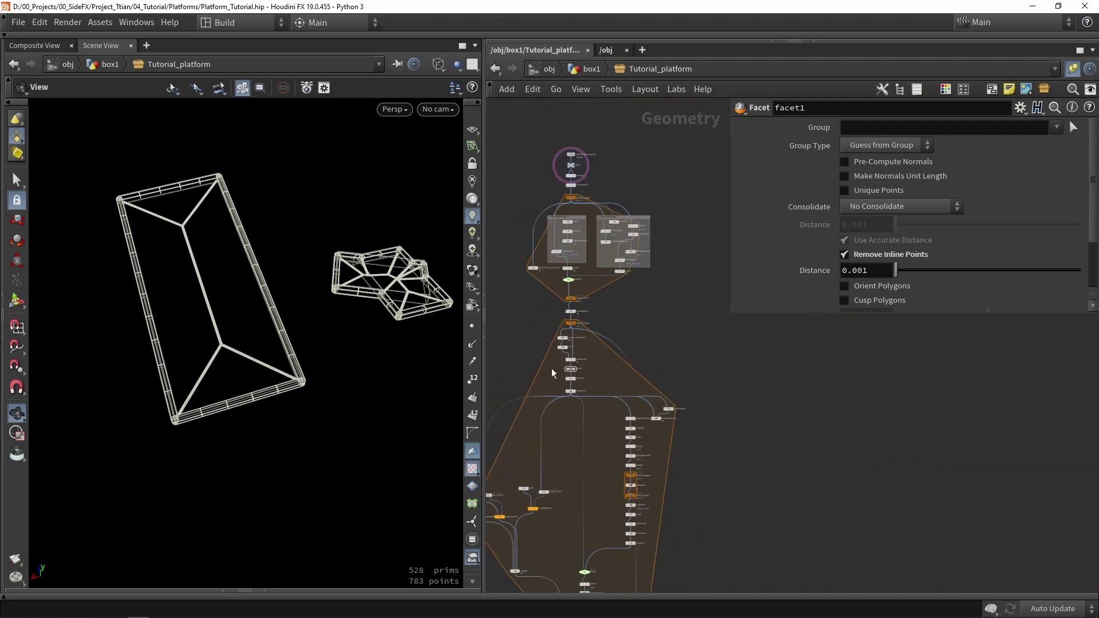
scroll(555, 229, "up", 8)
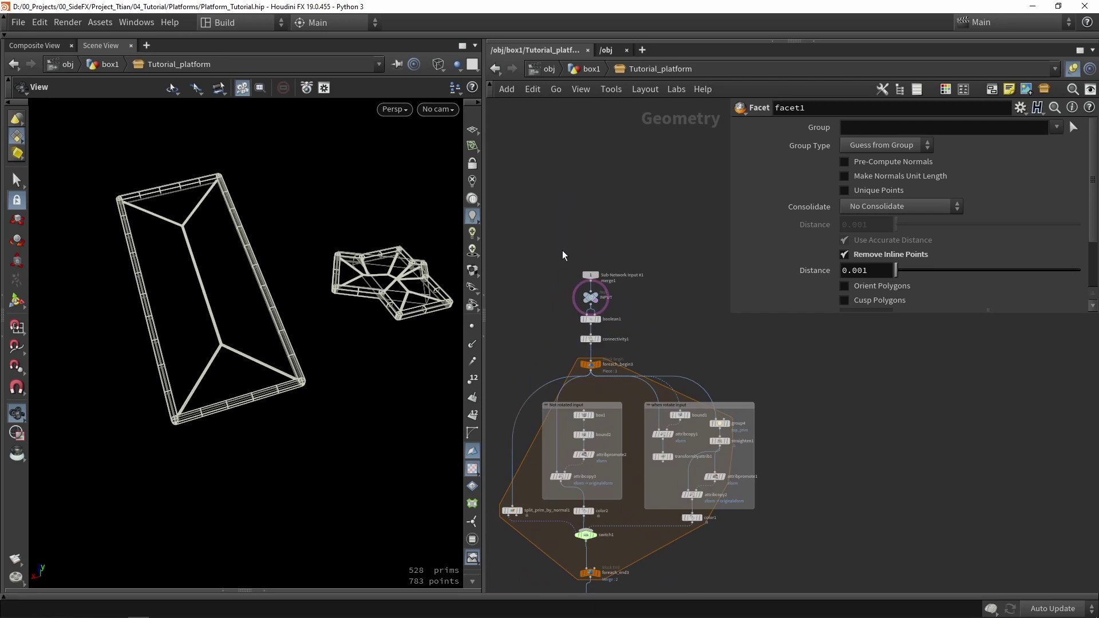
scroll(586, 292, "down", 2)
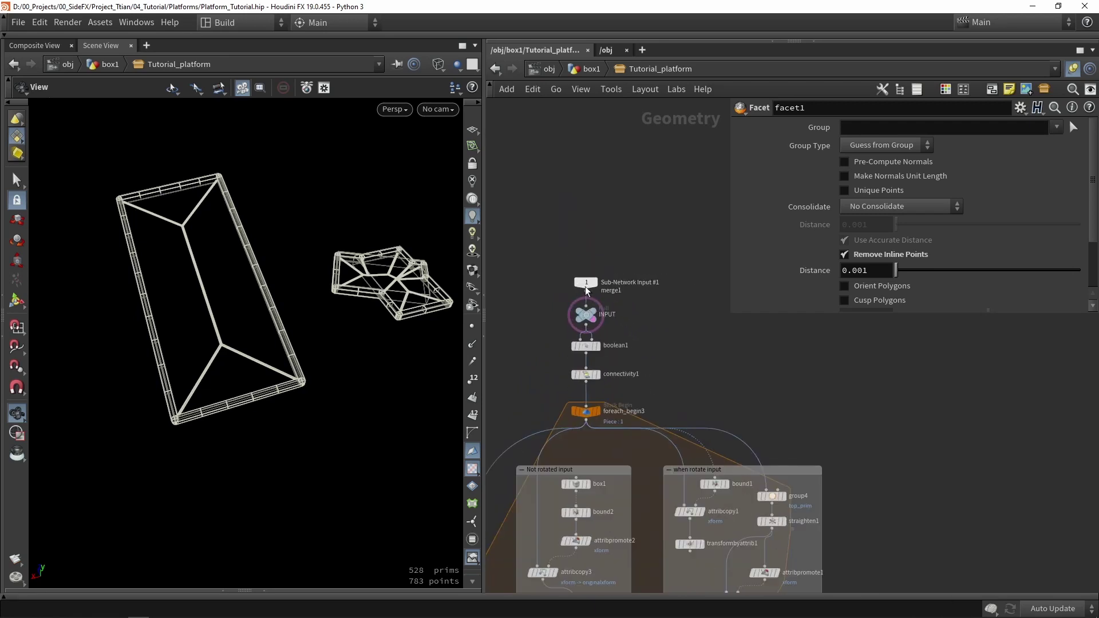
left_click_drag(586, 289, 590, 218)
key("Tab")
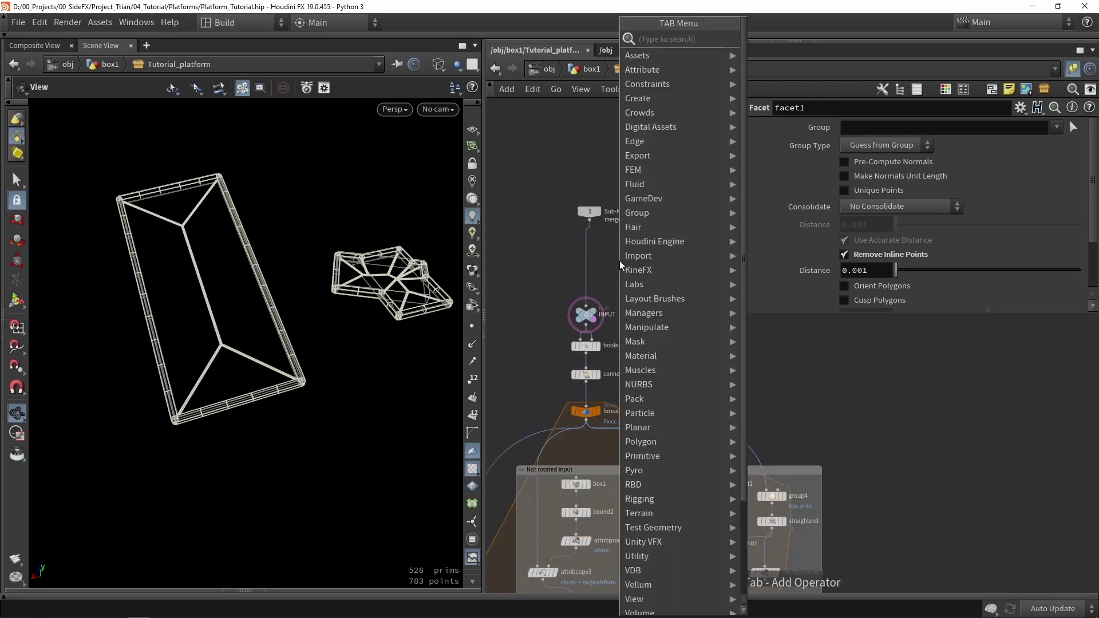
type("flat")
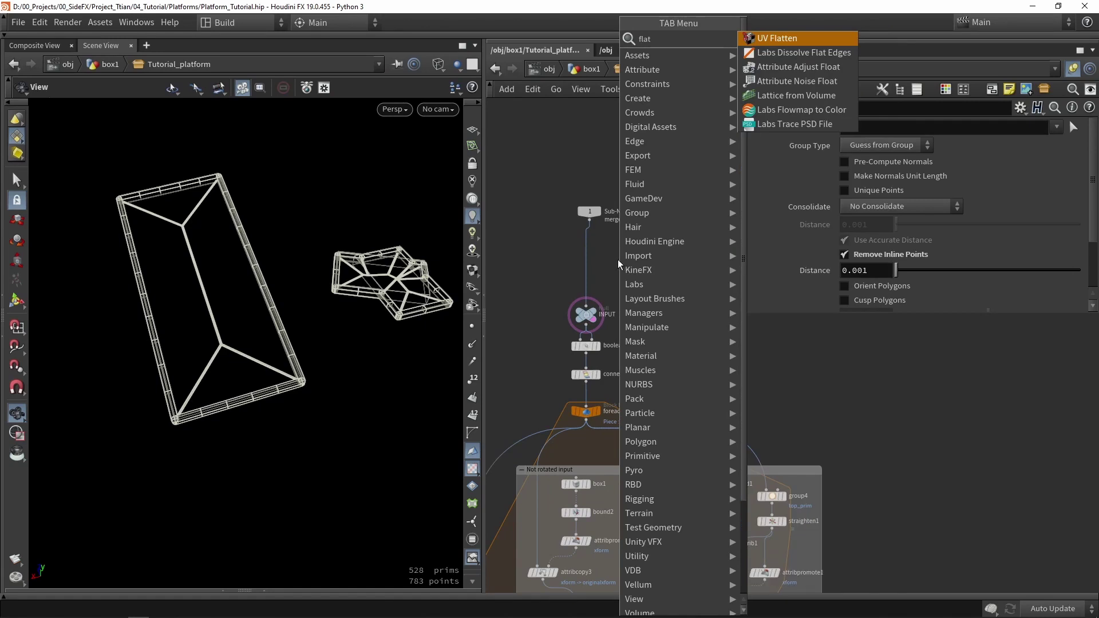
left_click(777, 53)
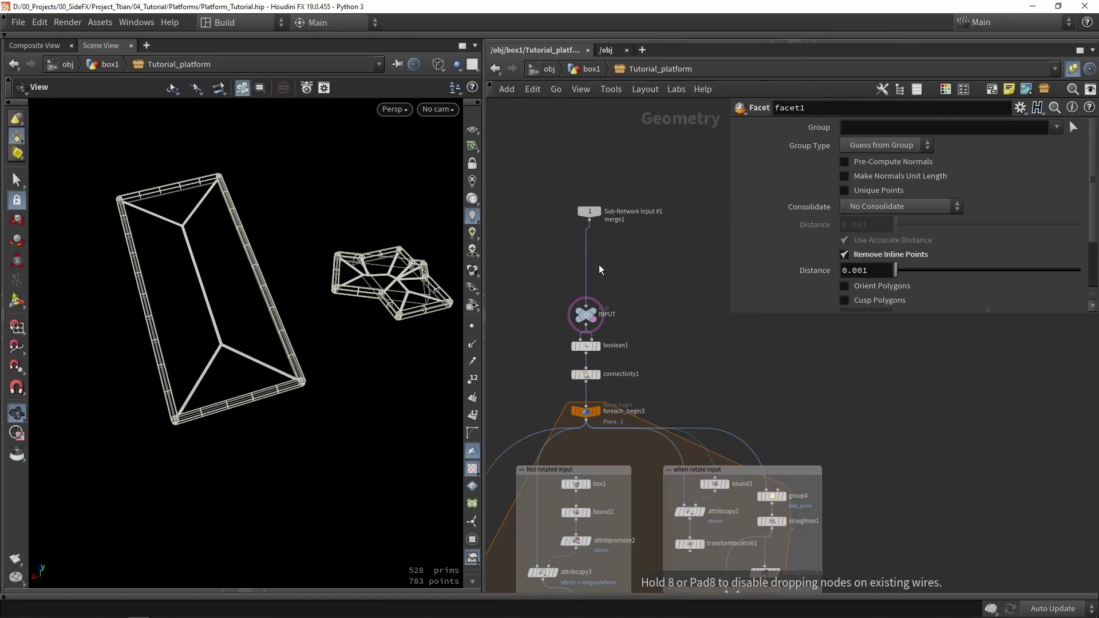
left_click(598, 266)
scroll(597, 265, "up", 3)
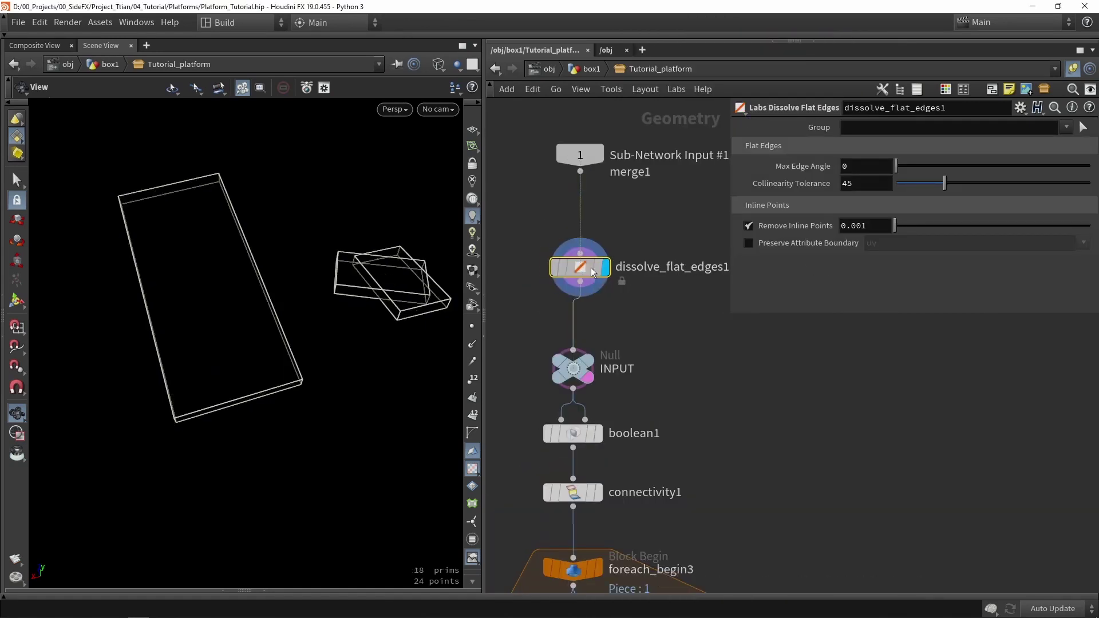
Align dissolve_flat_edges1 and the sub-network input node in a straight line above INPUT
left_click_drag(590, 267, 578, 280)
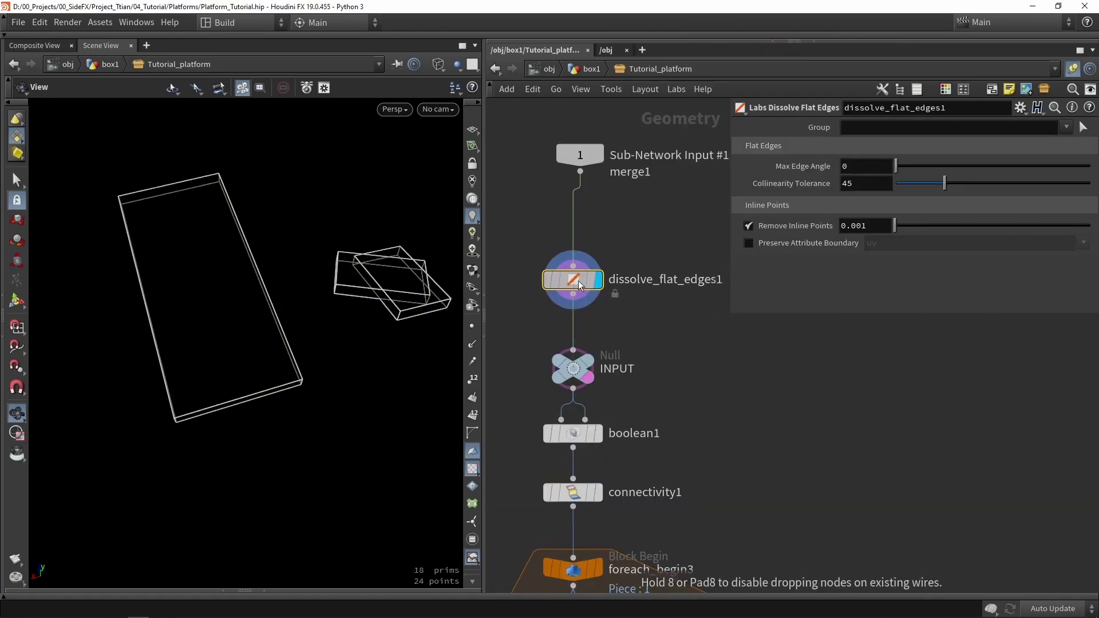
left_click_drag(586, 167, 579, 166)
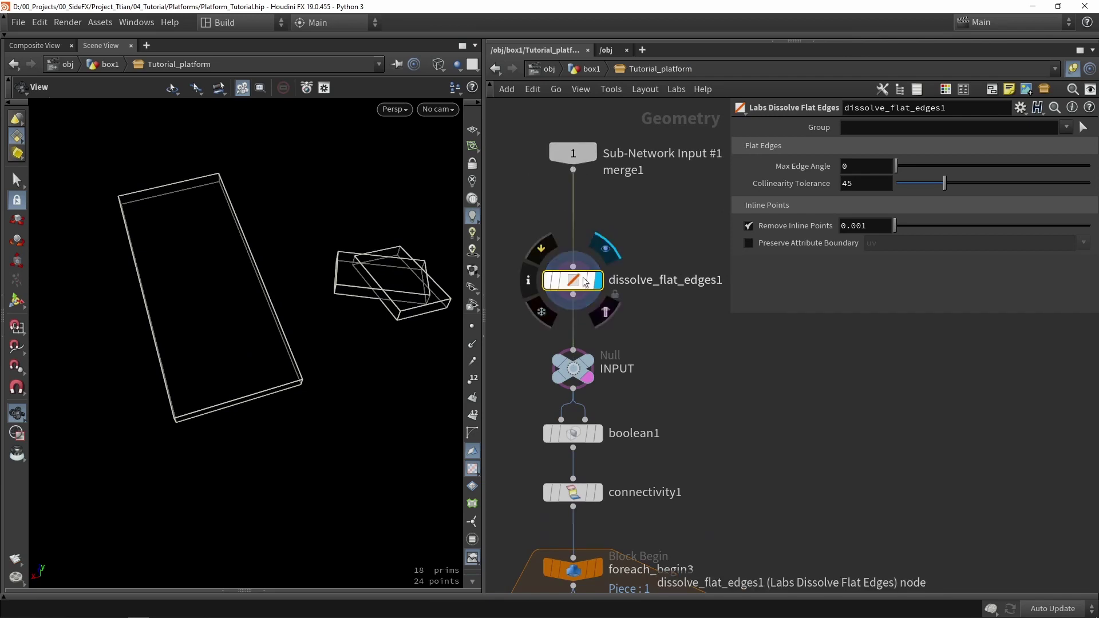
left_click_drag(574, 280, 575, 265)
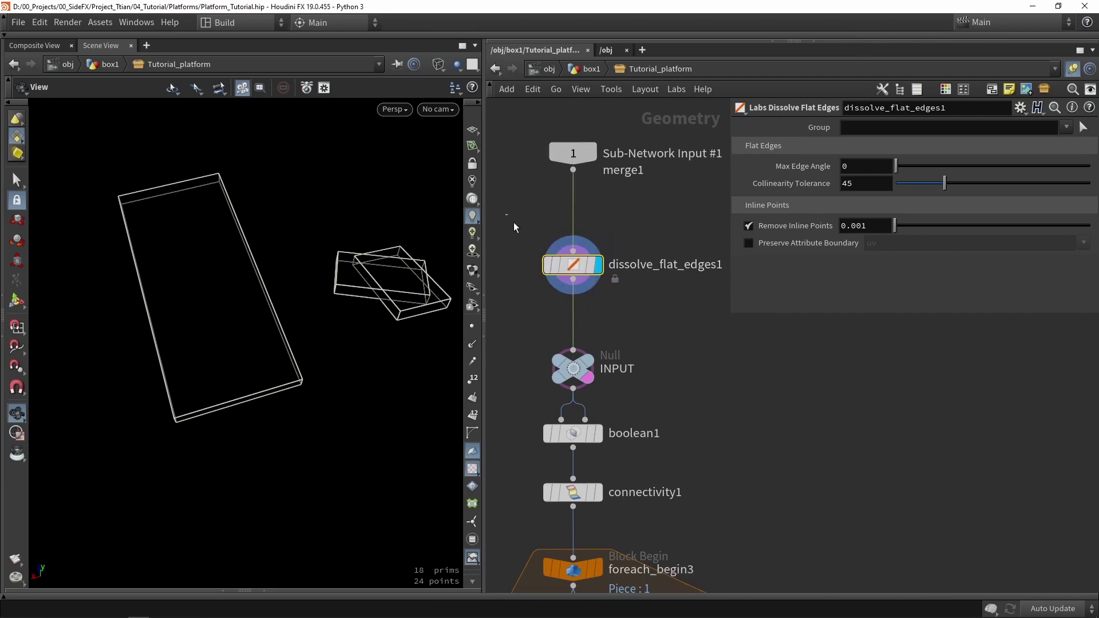
Display the Border_frame subnetwork and move it up, away from copytopoints1
scroll(591, 221, "down", 4)
scroll(618, 126, "down", 5)
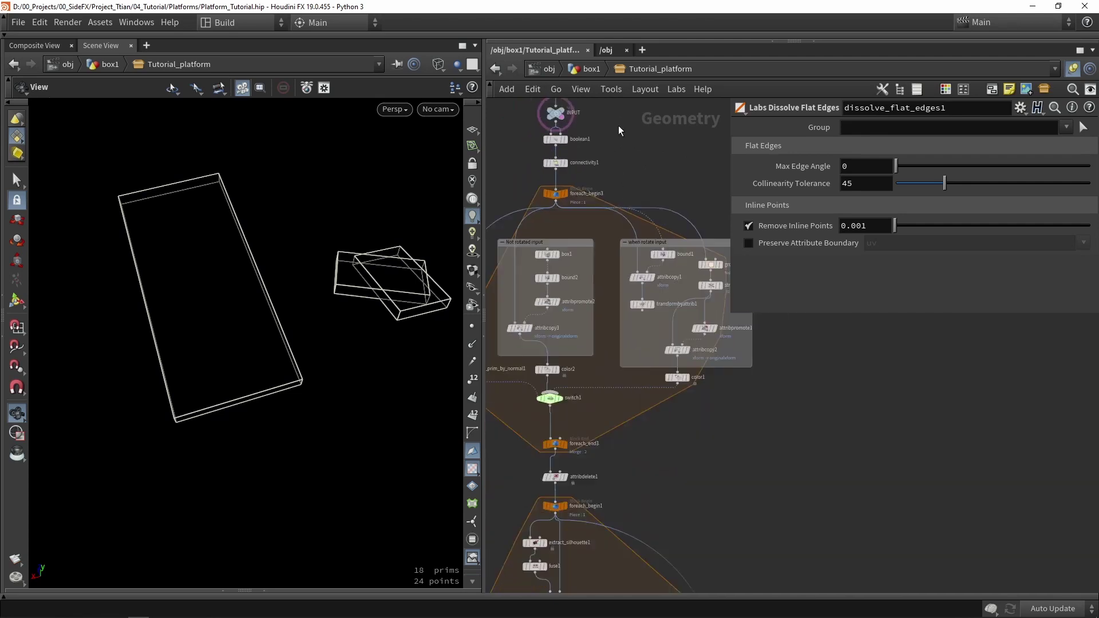
scroll(662, 252, "down", 2)
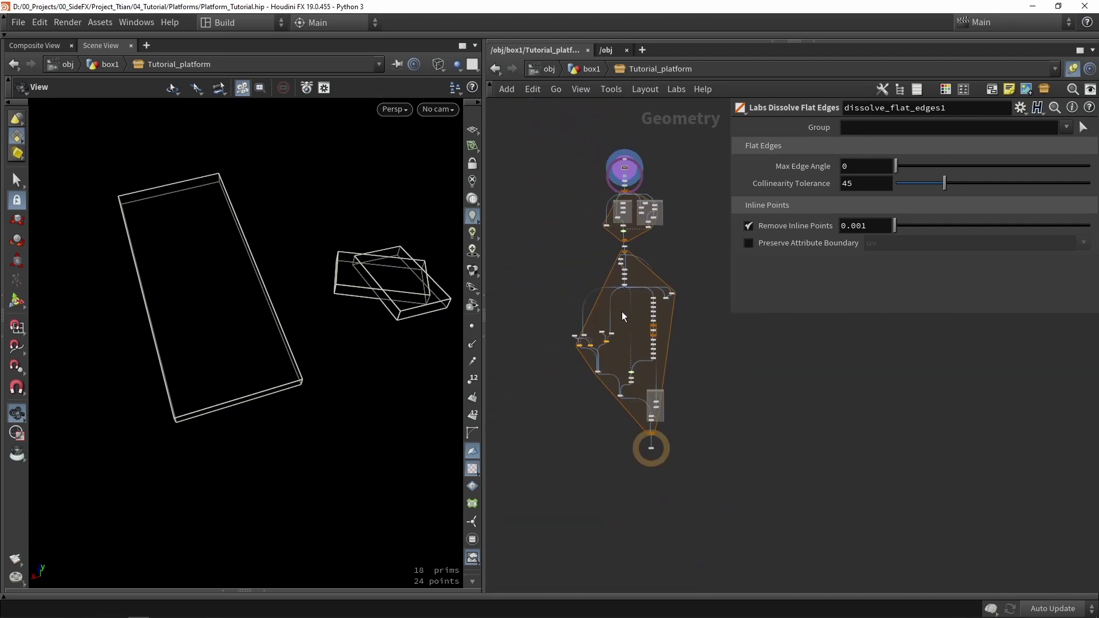
scroll(640, 338, "up", 10)
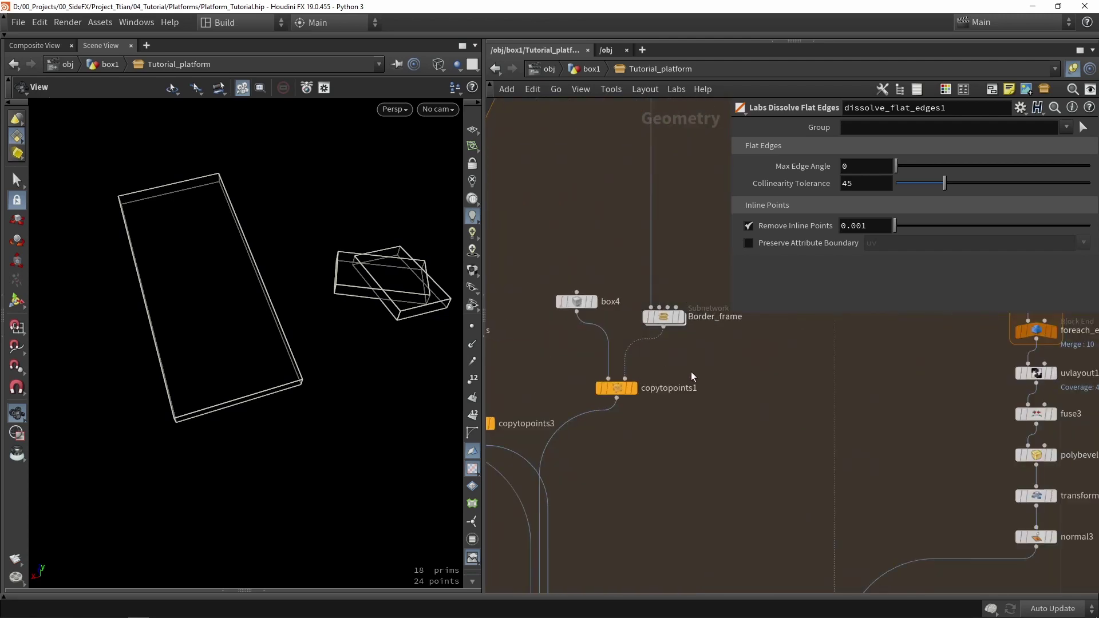
left_click(653, 333)
scroll(645, 338, "up", 2)
left_click_drag(636, 327, 643, 248)
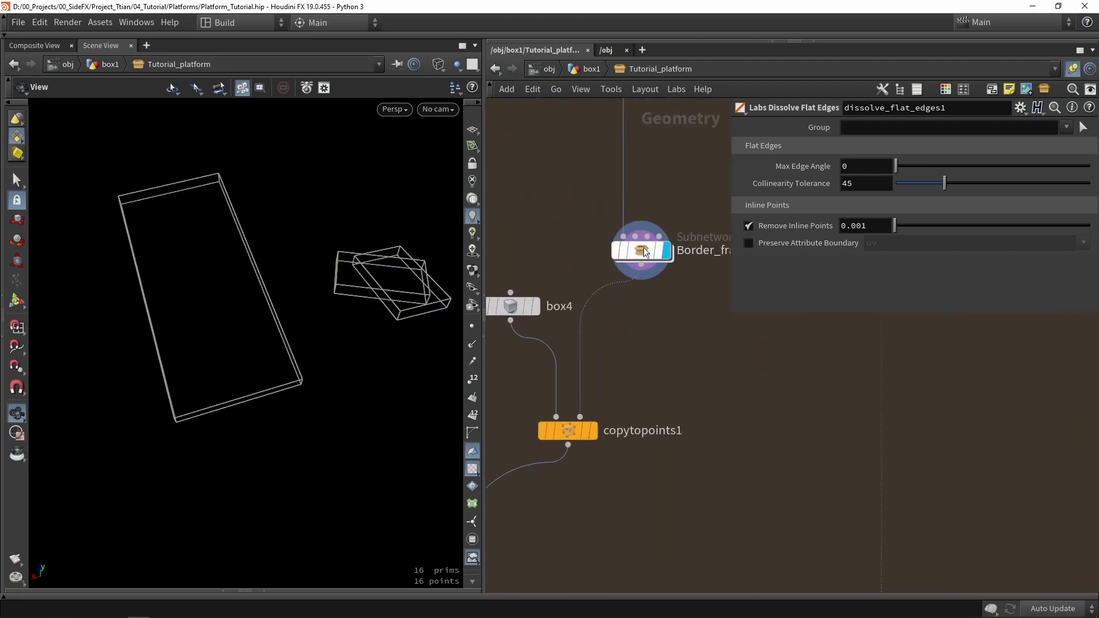
Select box4 and copytopoints1 together and move them sideways to free space below Border_frame
scroll(599, 347, "down", 2)
left_click_drag(602, 436, 547, 316)
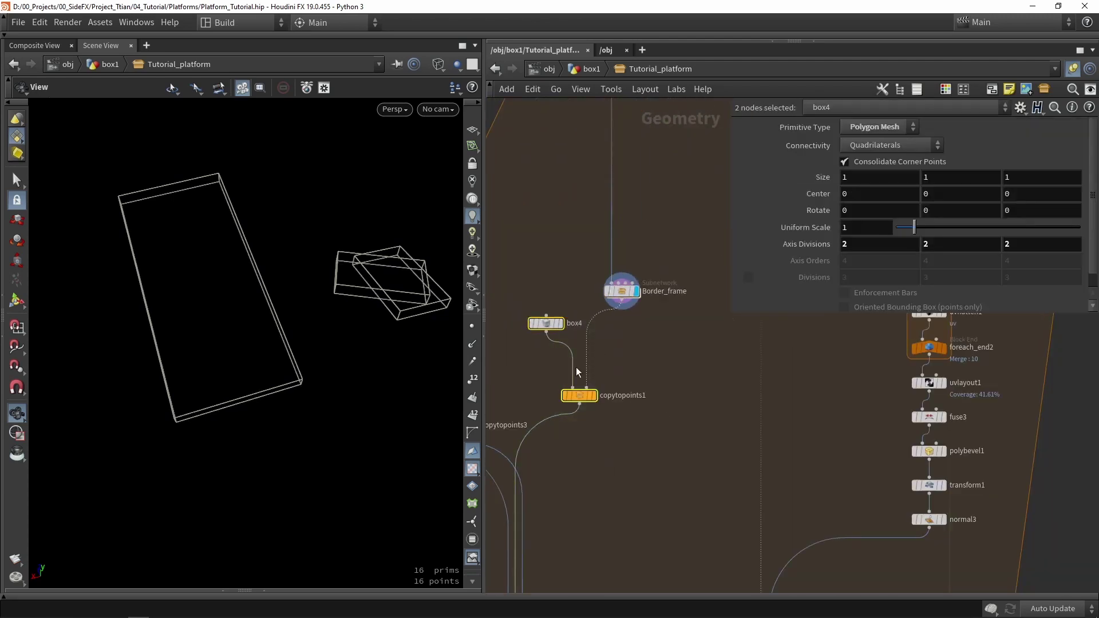
scroll(588, 399, "down", 2)
scroll(588, 396, "down", 5)
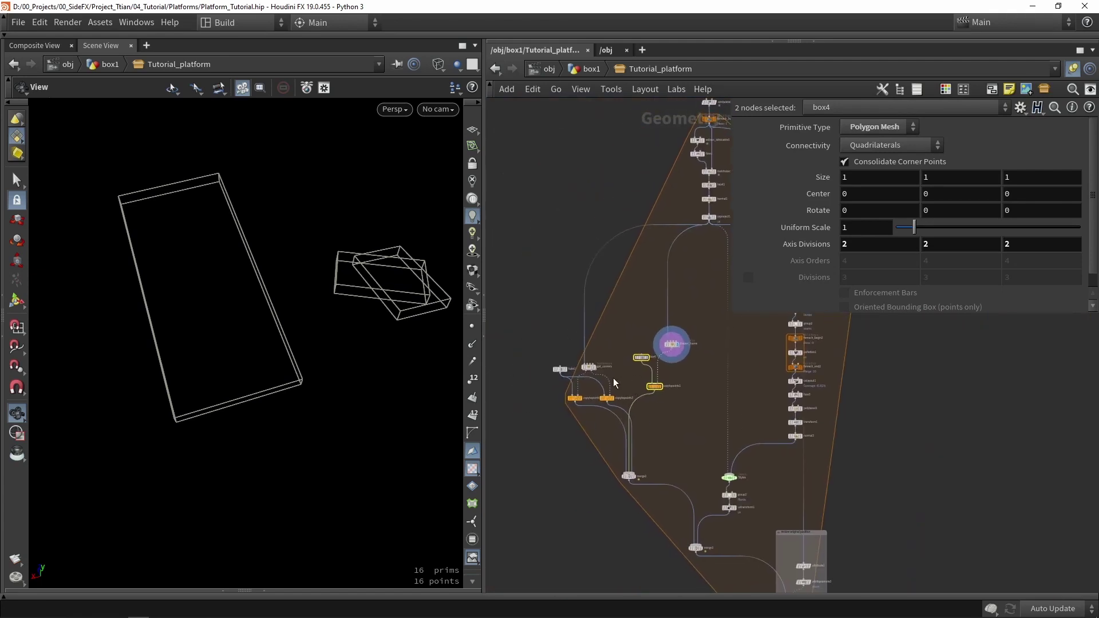
scroll(613, 378, "up", 3)
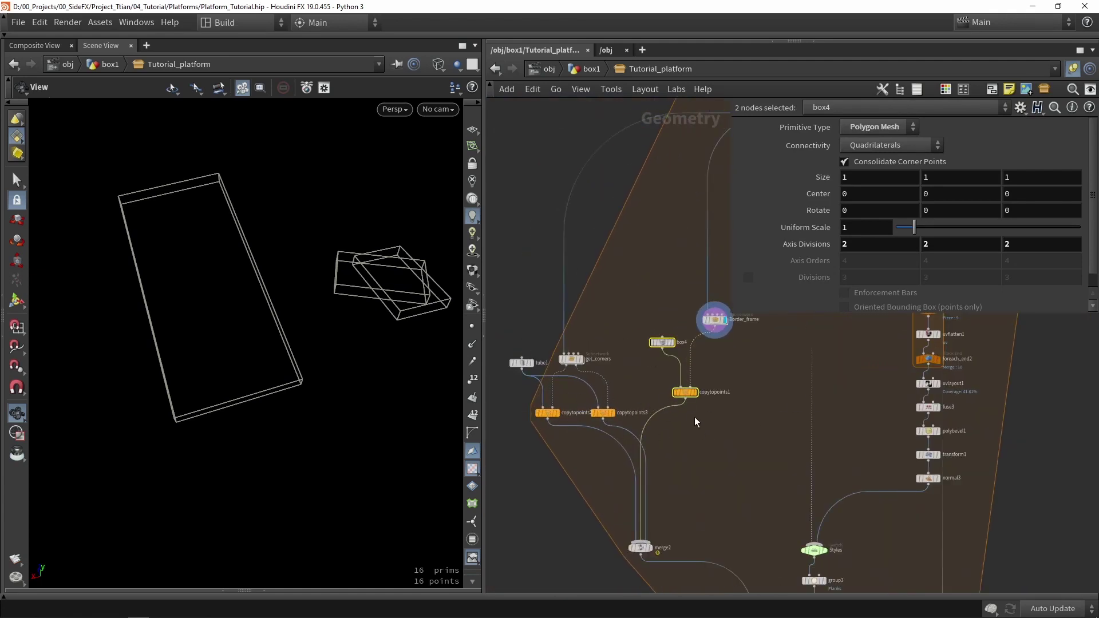
scroll(697, 404, "up", 2)
left_click_drag(676, 387, 626, 376)
scroll(723, 351, "up", 1)
middle_click_drag(724, 351, 667, 377)
scroll(668, 289, "up", 1)
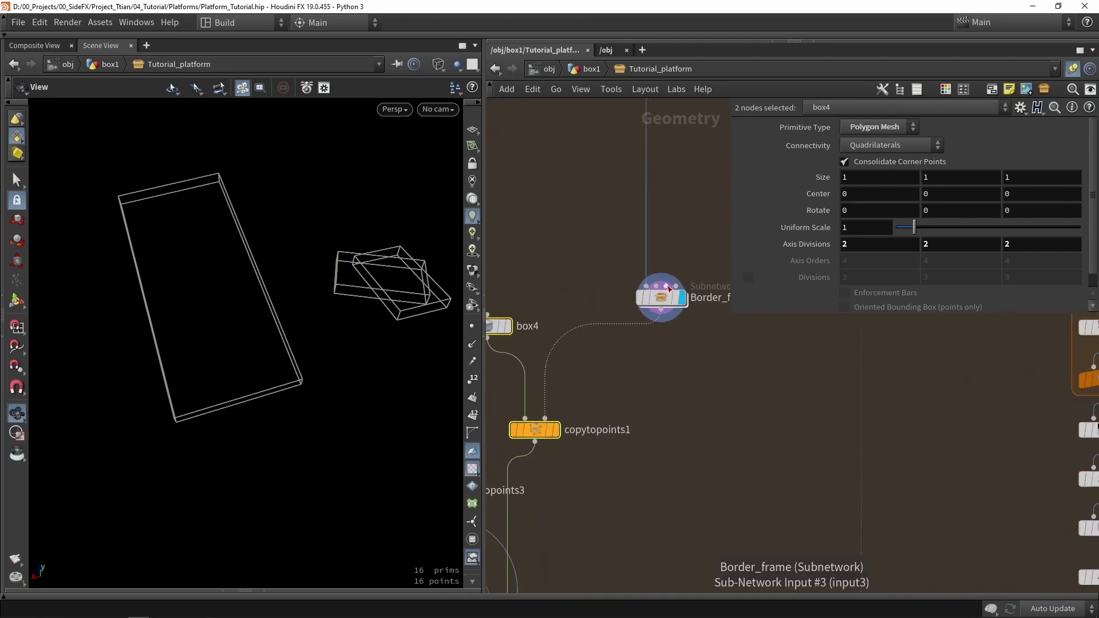
Show Border_frame's points in the viewport and add a Labs Instance Attributes node below the subnetwork
left_click(662, 297)
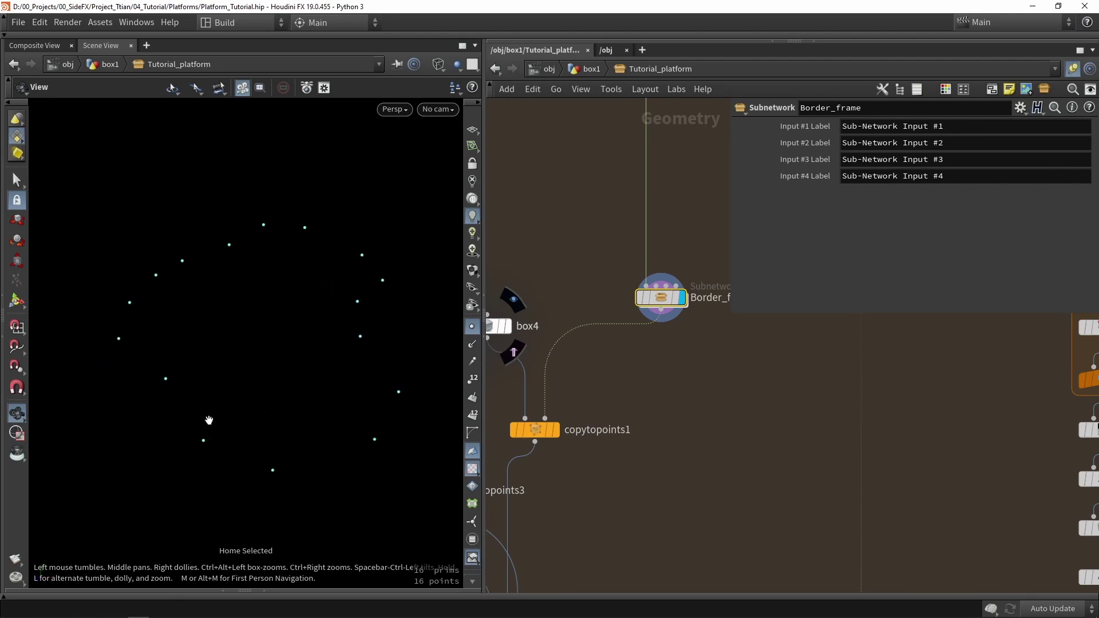
left_click(674, 450)
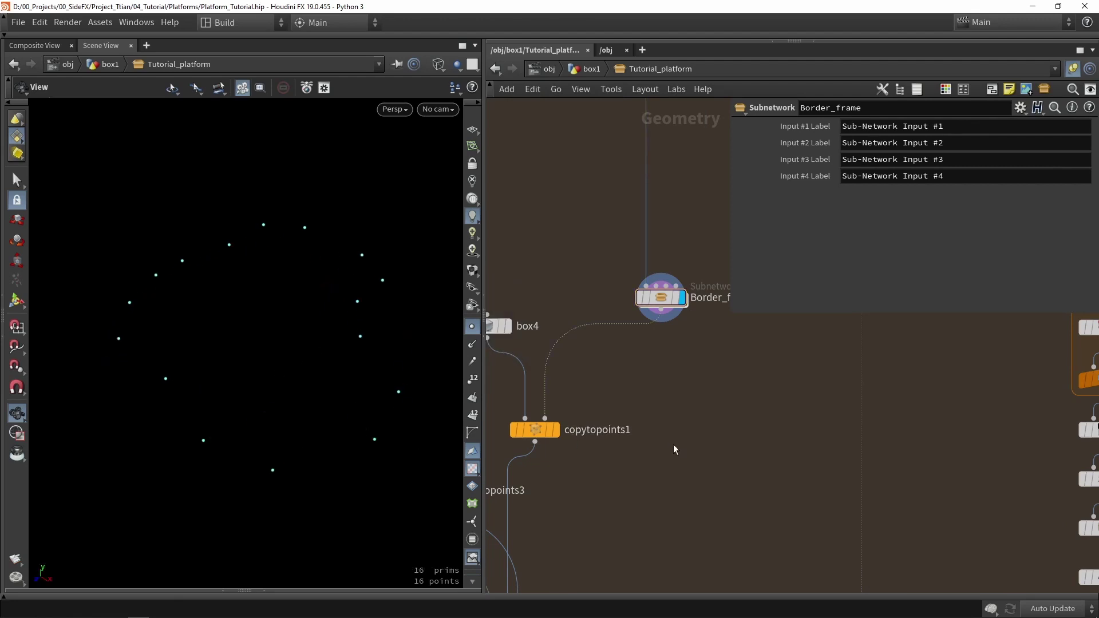
key("Tab")
type("ins")
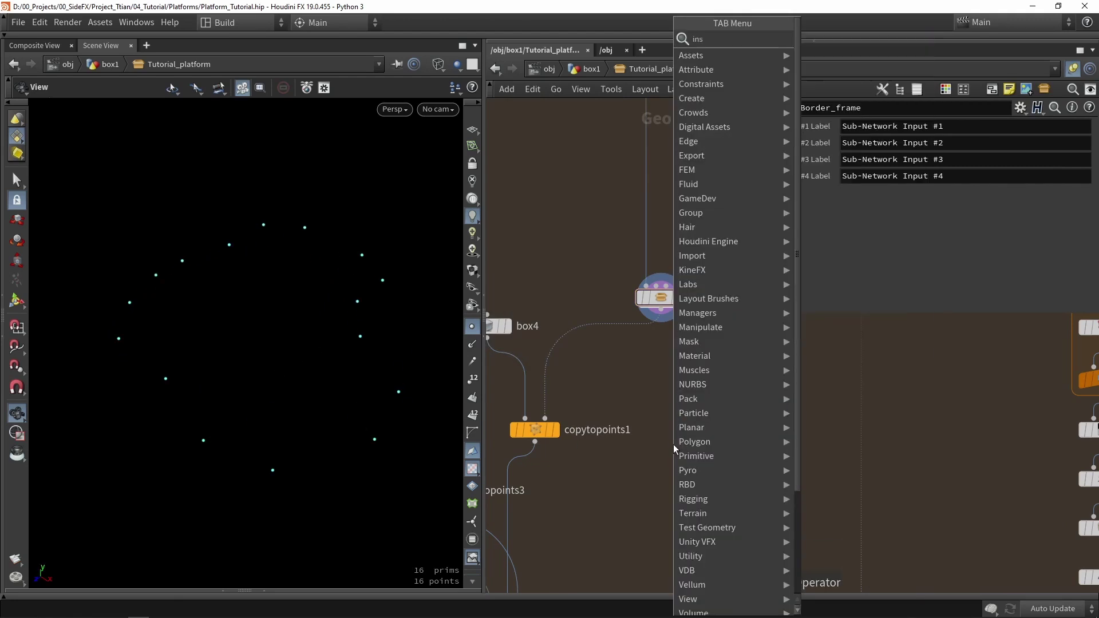
type("tance")
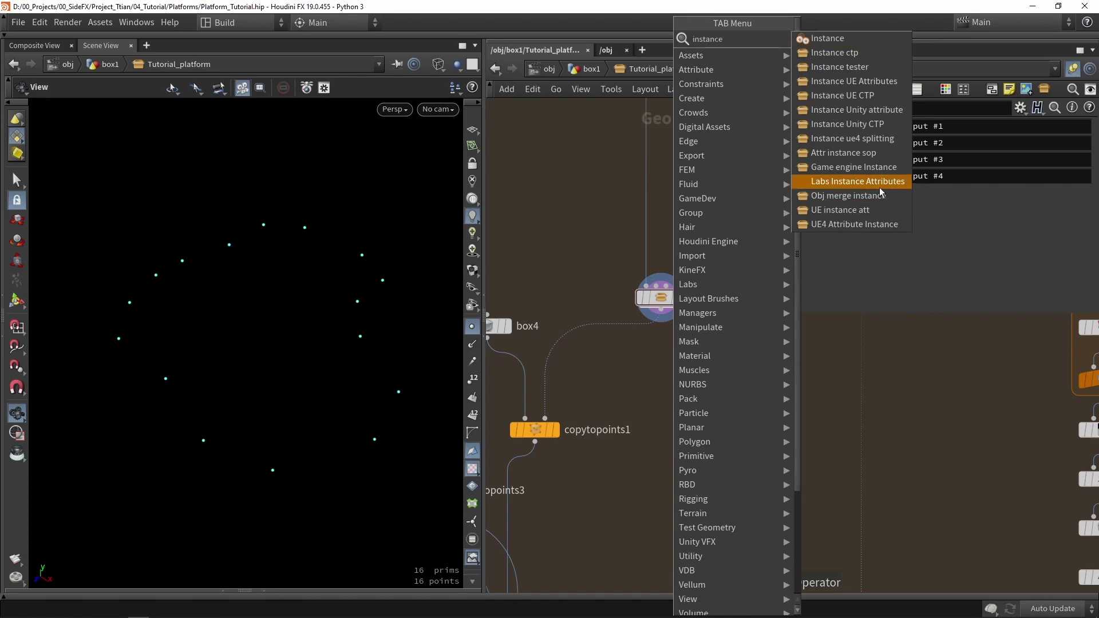
left_click(879, 187)
left_click(671, 379)
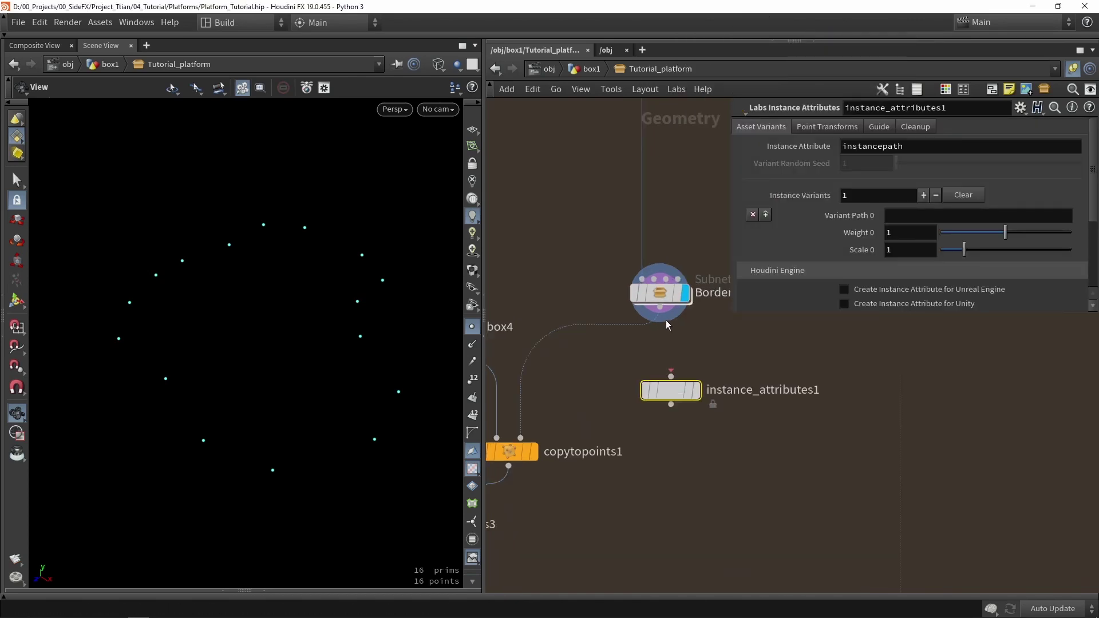
Wire Border_frame into instance_attributes1, display and align that node, and resize its parameter overlay
left_click_drag(666, 324, 672, 377)
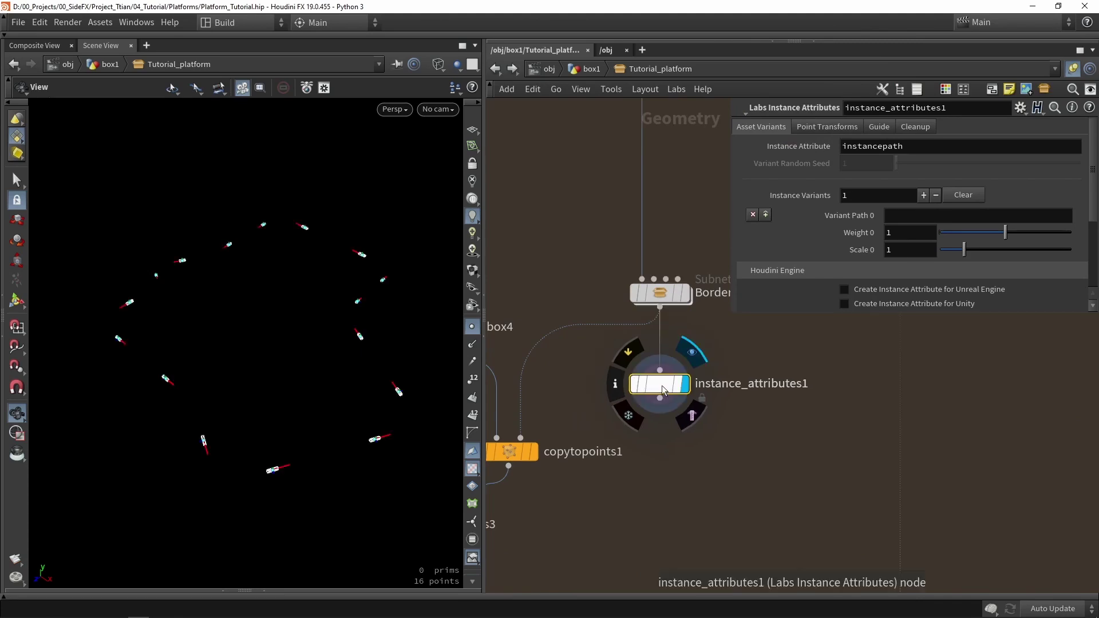
left_click_drag(661, 386, 662, 394)
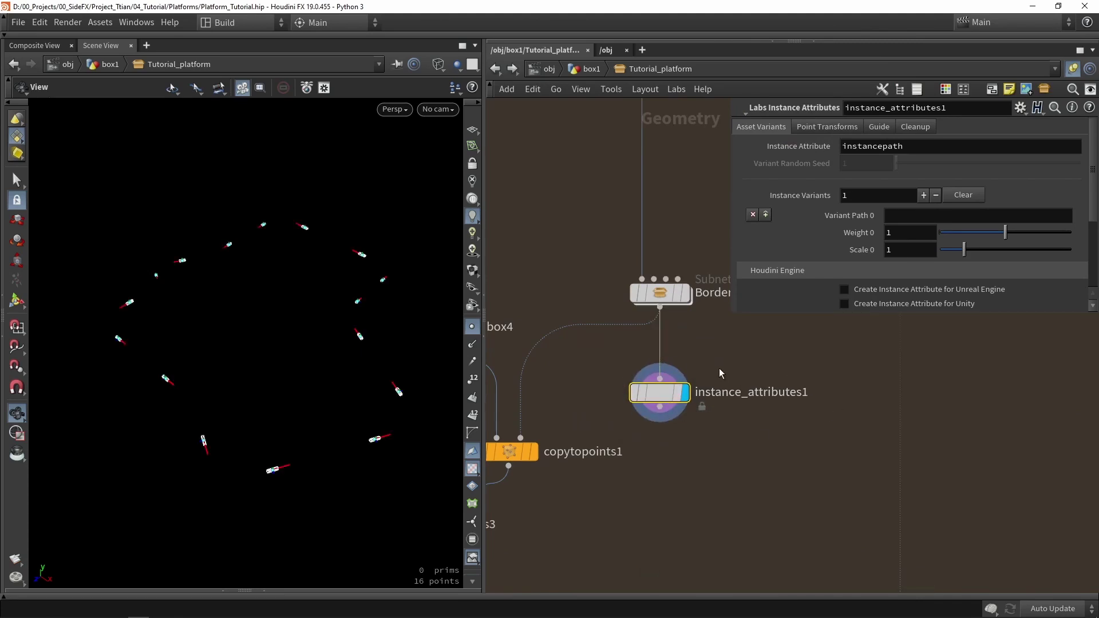
left_click_drag(732, 324, 784, 321)
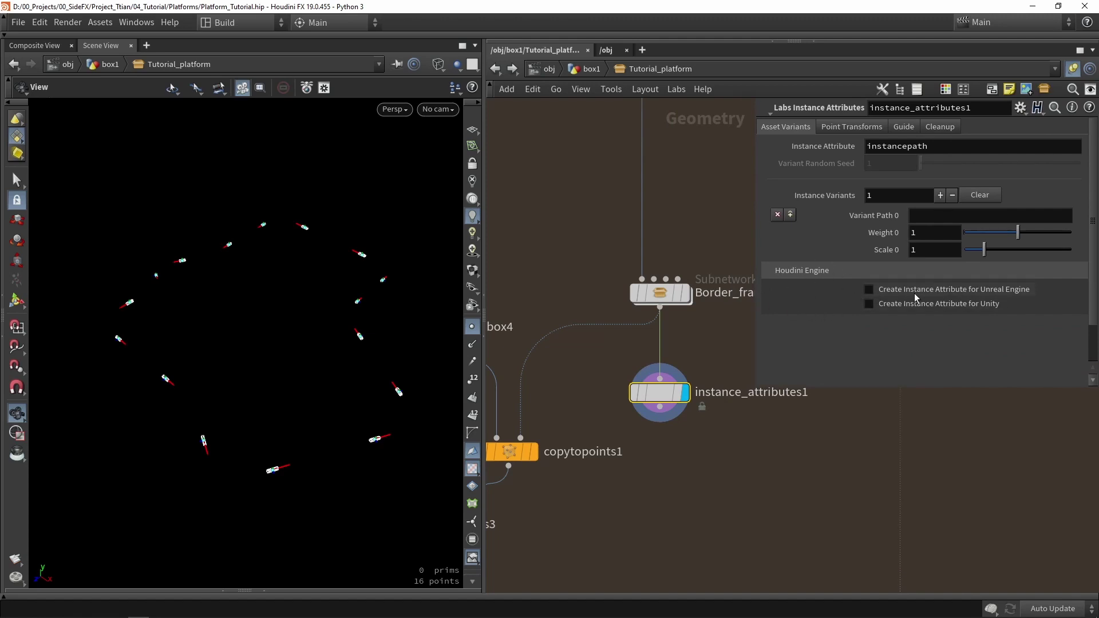
Enable instance attribute creation for Unreal Engine on instance_attributes1 and show its unreal_instance column in the geometry spreadsheet
left_click(996, 290)
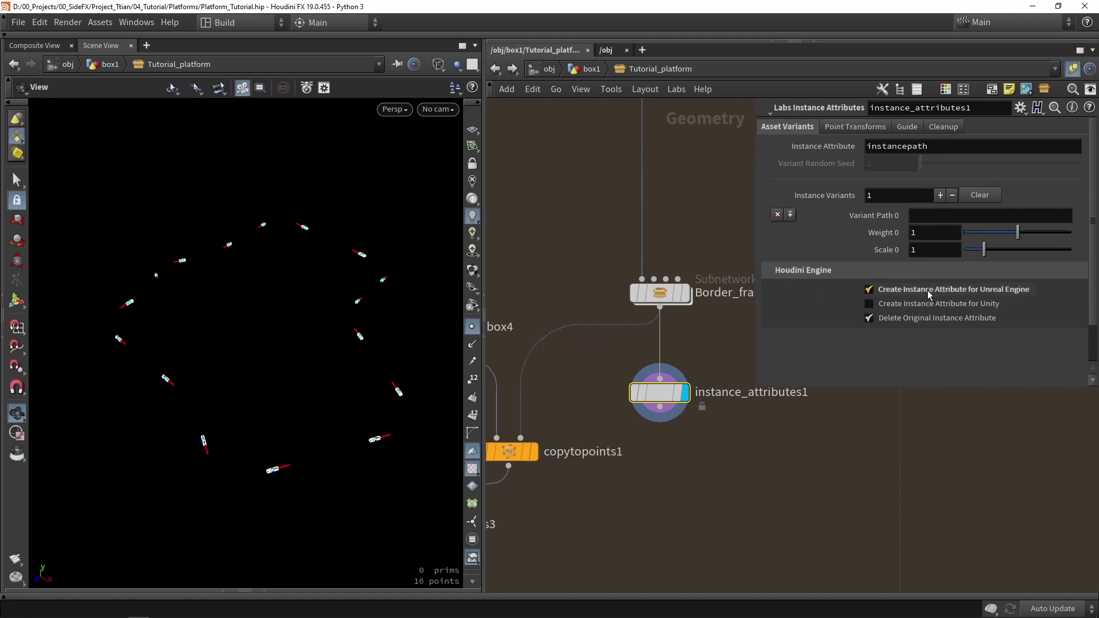
left_click(263, 591)
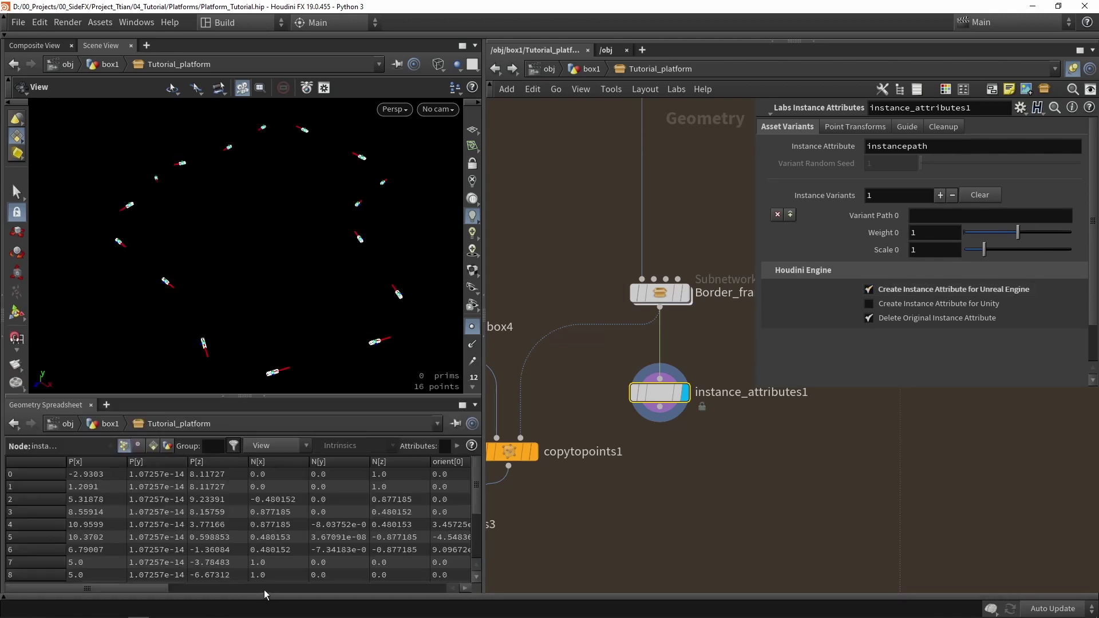
left_click_drag(163, 588, 401, 574)
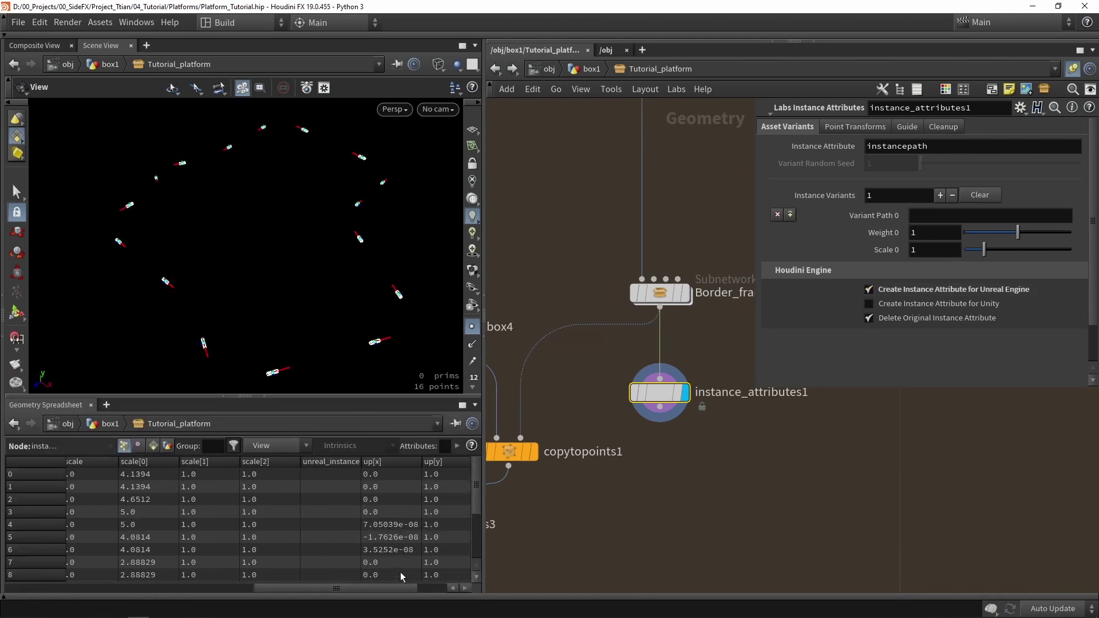
double_click(363, 461)
left_click_drag(312, 474, 218, 561)
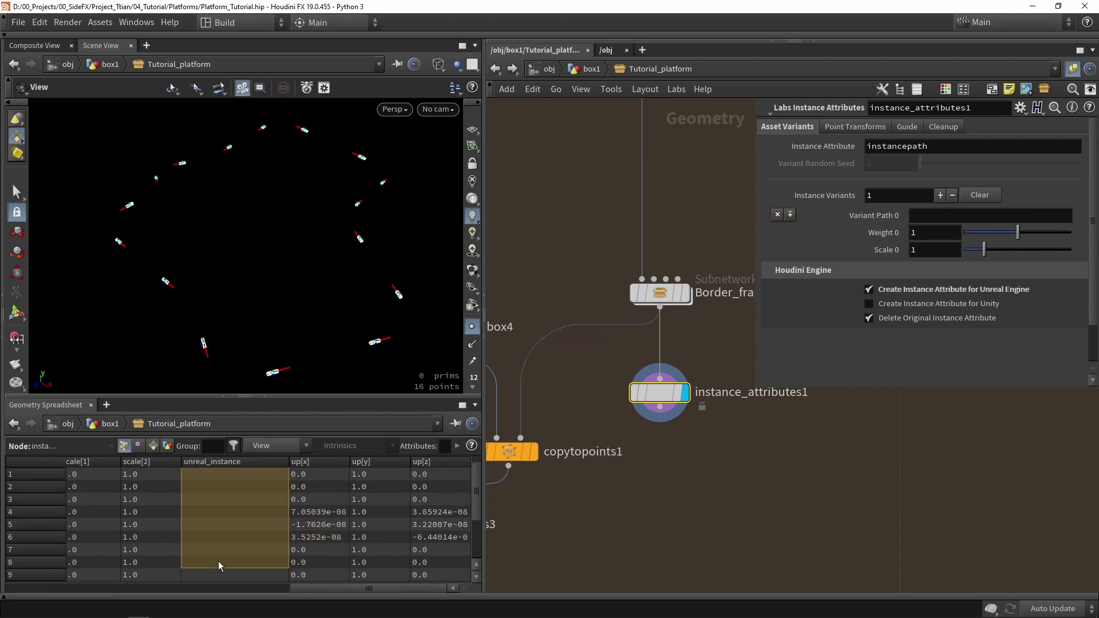
left_click(622, 529)
scroll(671, 468, "down", 3)
scroll(681, 418, "up", 3)
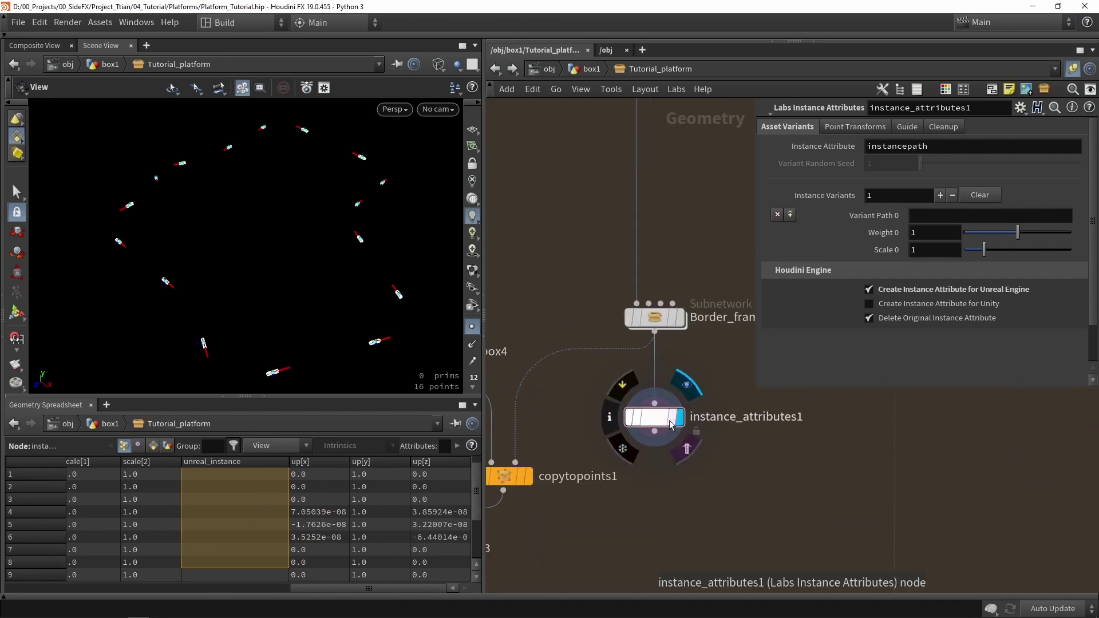
Switch to Unreal Engine and copy the reference of the Platform_Metal_bar_Complex static mesh from the Platform folder
left_click(927, 214)
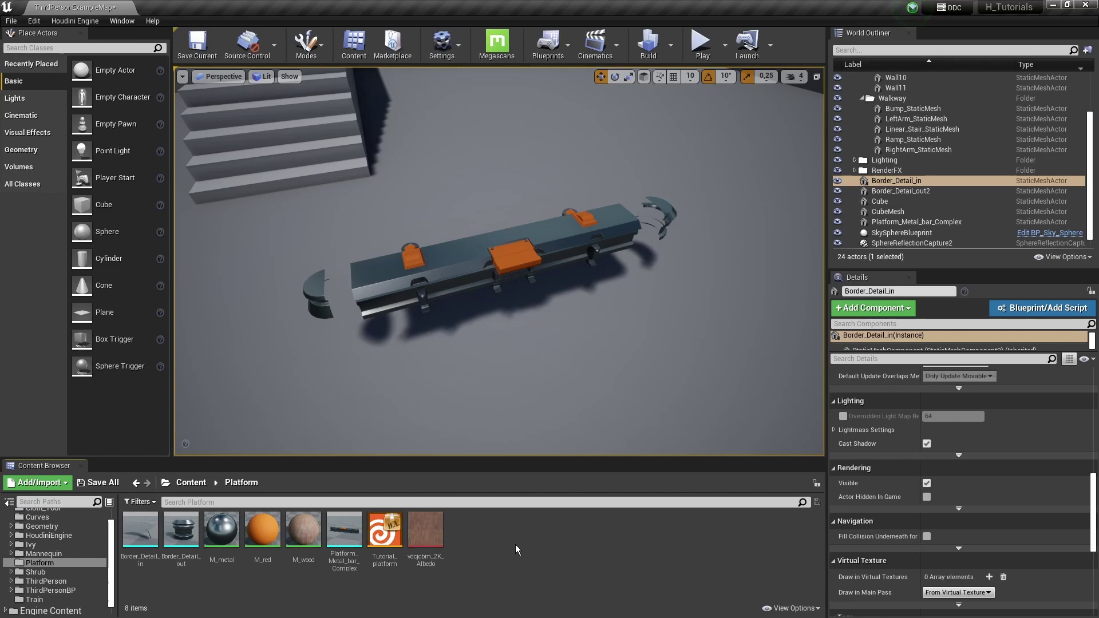
mouse_move(341, 549)
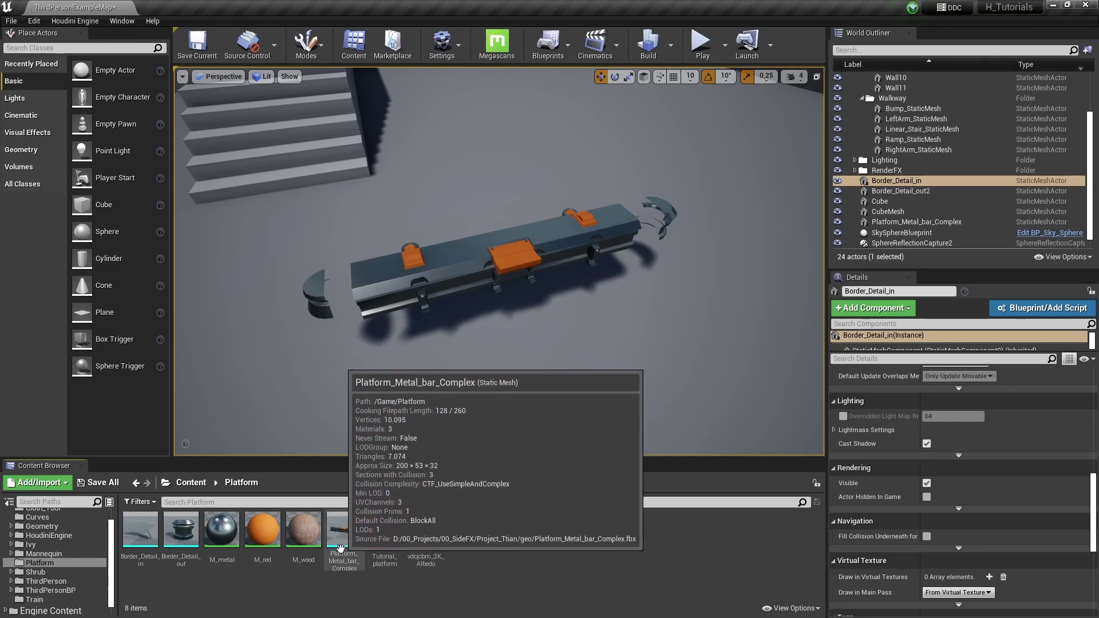
right_click(341, 548)
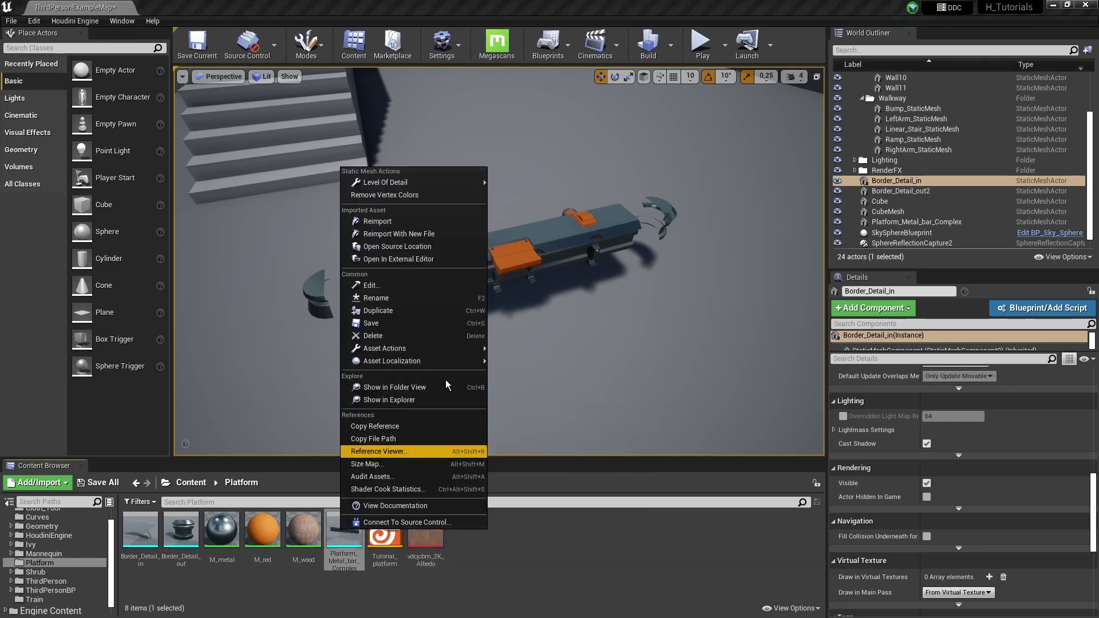
left_click(389, 426)
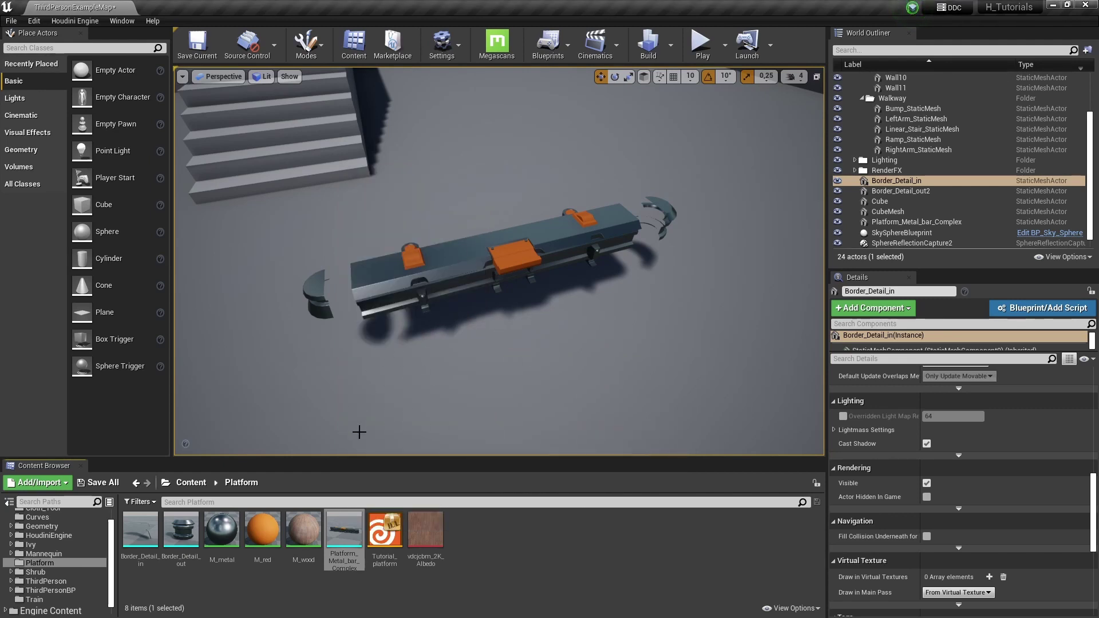
Switch back to Houdini and paste the Platform_Metal_bar_Complex reference as Variant Path 0 on instance_attributes1
key("alt+Tab")
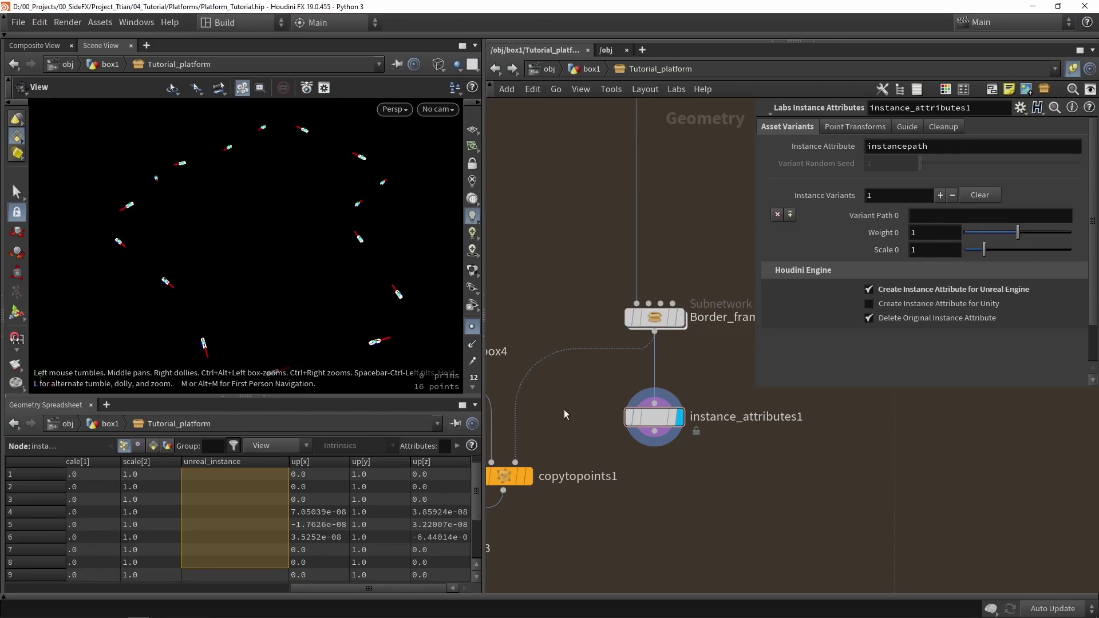
left_click_drag(581, 386, 707, 449)
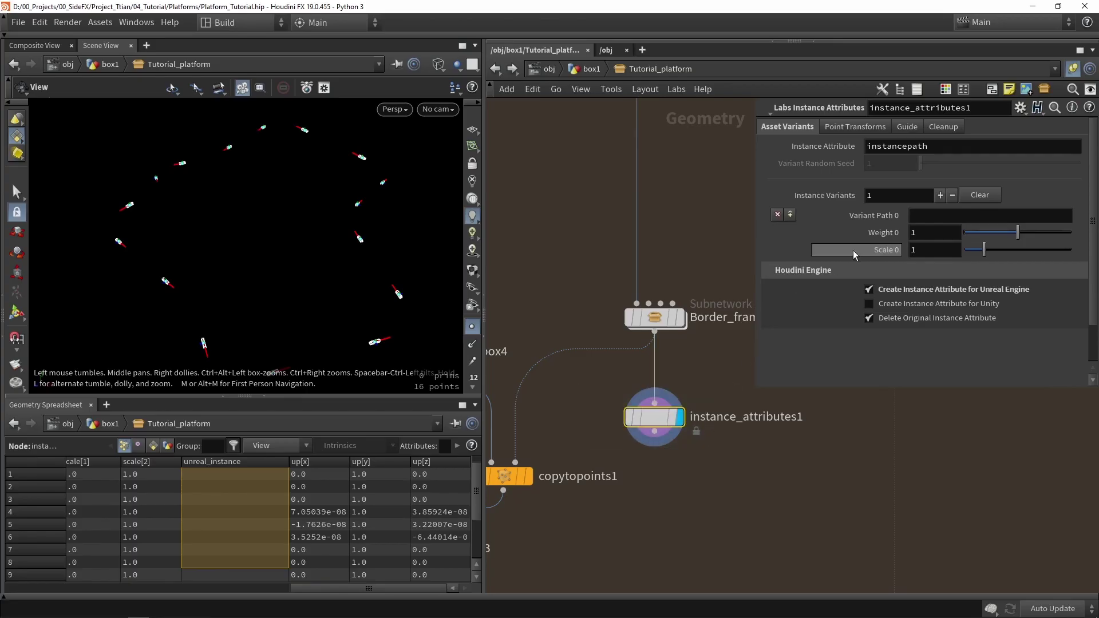
left_click(931, 217)
key("ctrl+v")
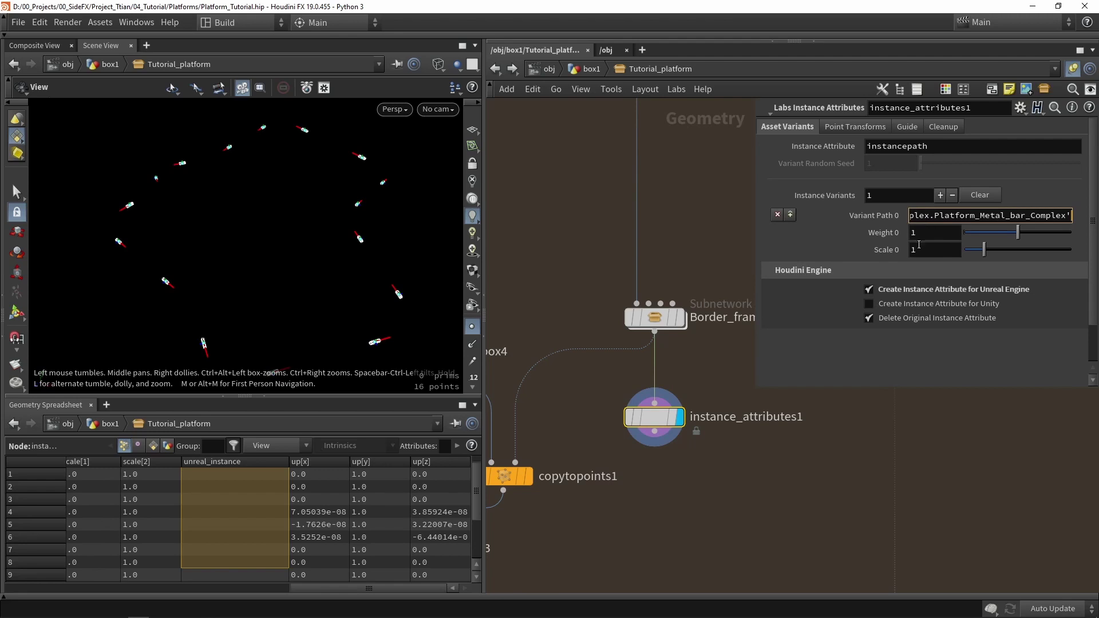
left_click(785, 513)
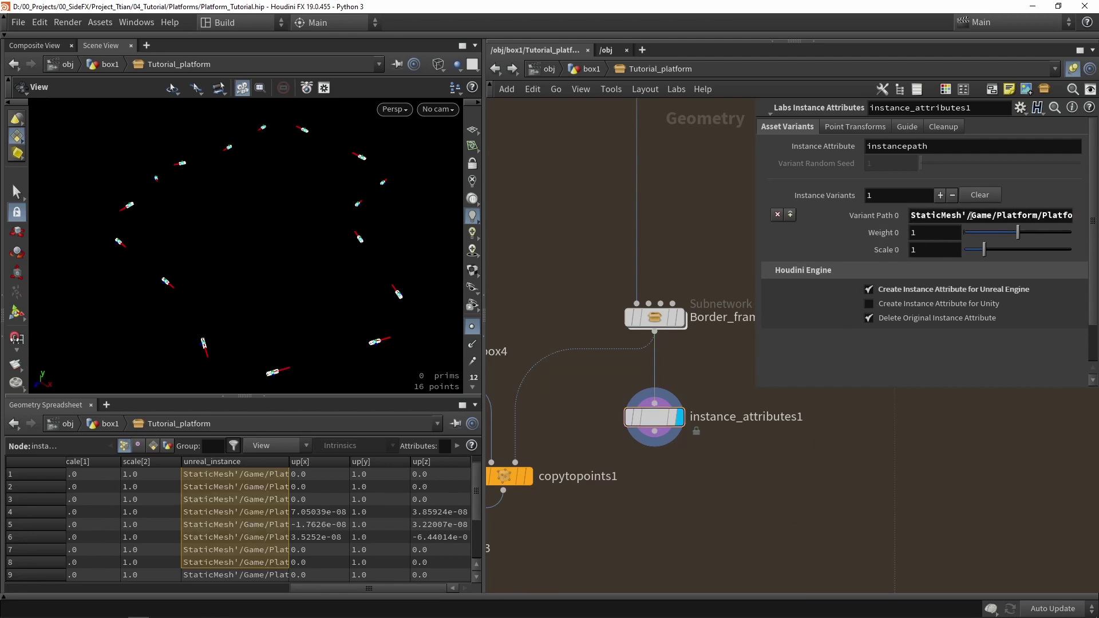
Move instance_attributes1 further down and insert it in place of copytopoints1 as the source of the downstream wire
middle_click_drag(646, 479, 678, 338)
scroll(678, 338, "down", 2)
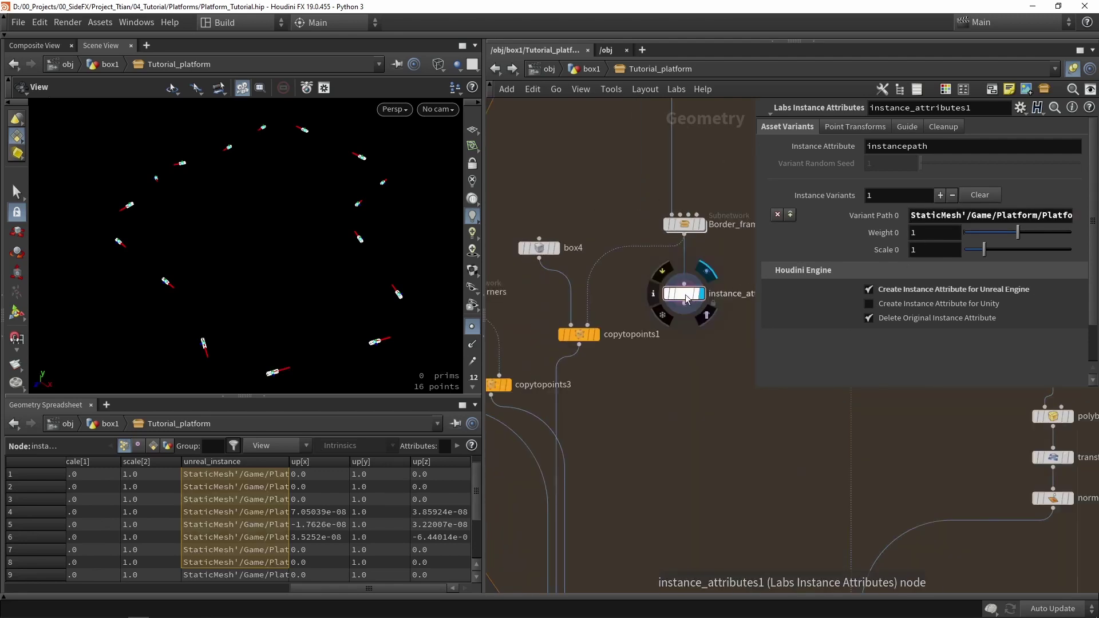
left_click_drag(685, 297, 675, 366)
left_click_drag(559, 365, 687, 427)
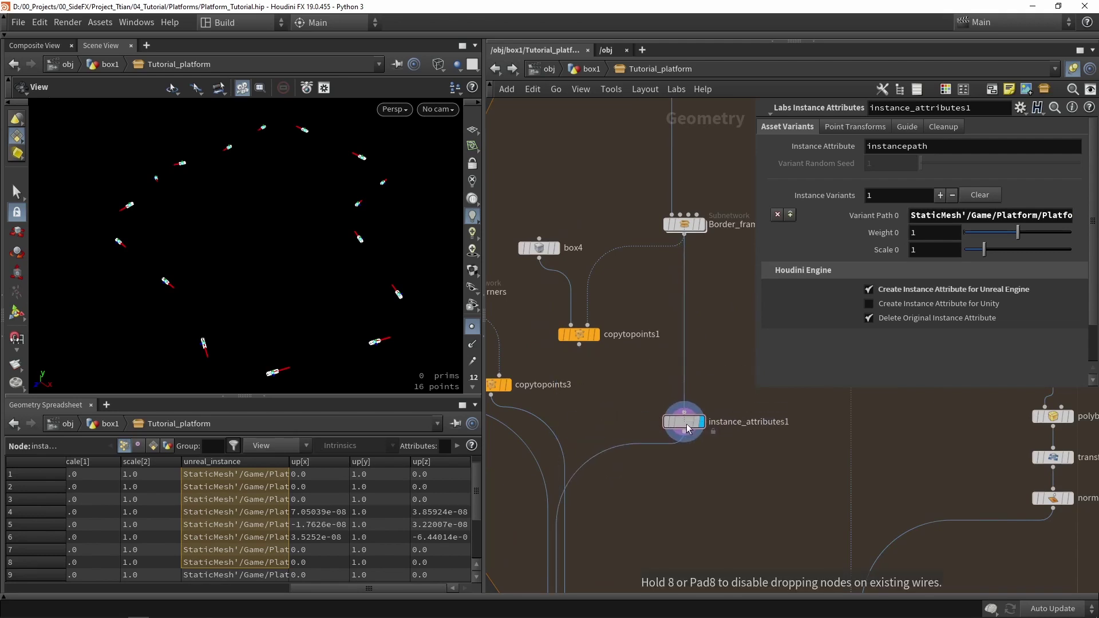
left_click_drag(727, 469, 651, 375)
Save the Tutorial_platform asset, switch to Unreal Engine and rebuild its Tutorial_platform instance there
left_click(100, 23)
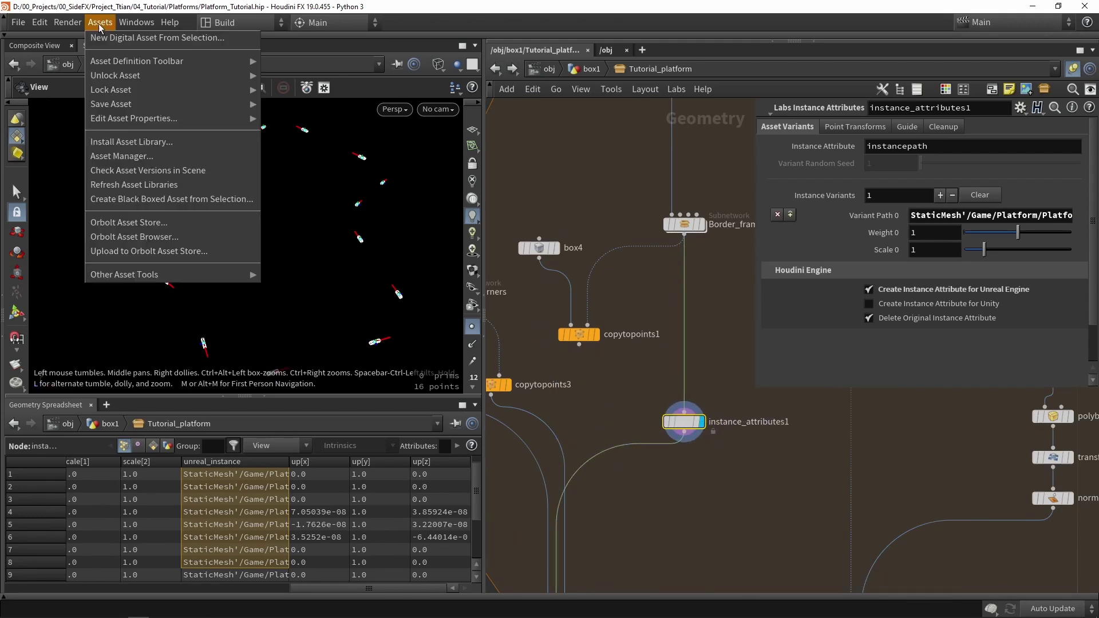
mouse_move(252, 103)
left_click(309, 119)
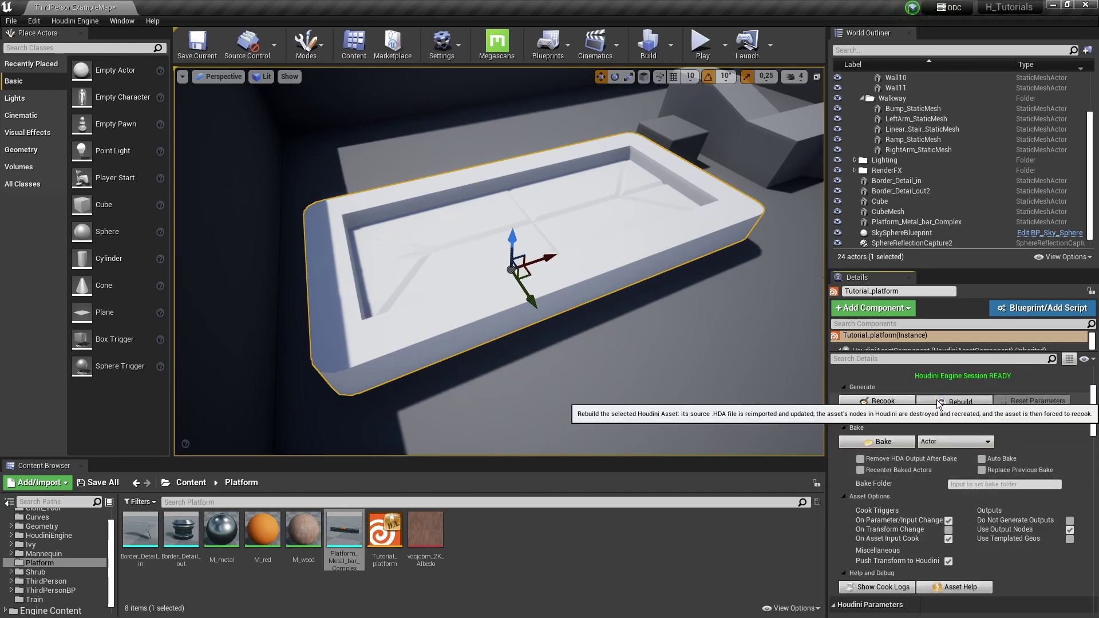
left_click(930, 403)
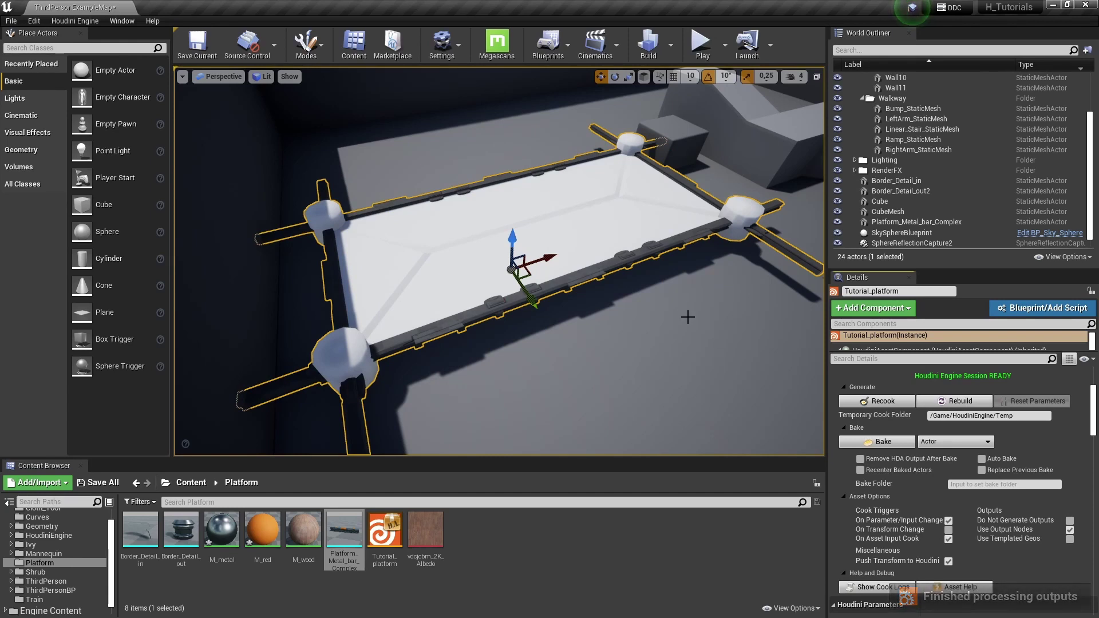
mouse_move(687, 317)
right_mouse_down()
mouse_move(504, 312)
mouse_move(435, 349)
mouse_move(286, 352)
mouse_move(686, 314)
right_mouse_up()
right_click_drag(564, 273, 563, 274)
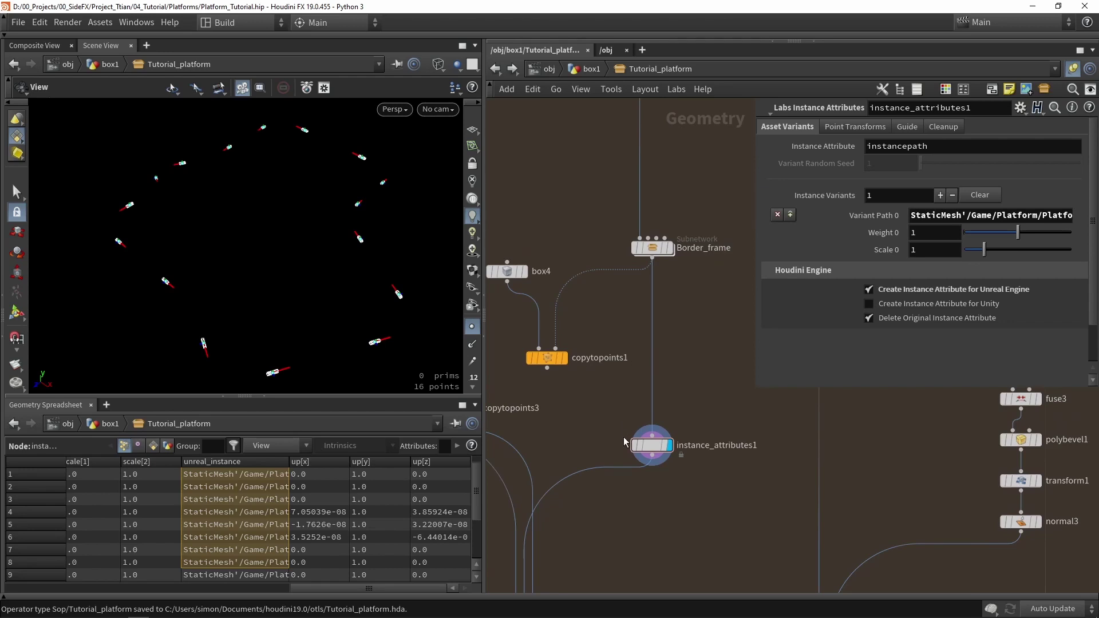
Return to Houdini and hide the geometry spreadsheet to give the viewport its full height
scroll(623, 437, "up", 3)
left_click_drag(651, 444, 652, 406)
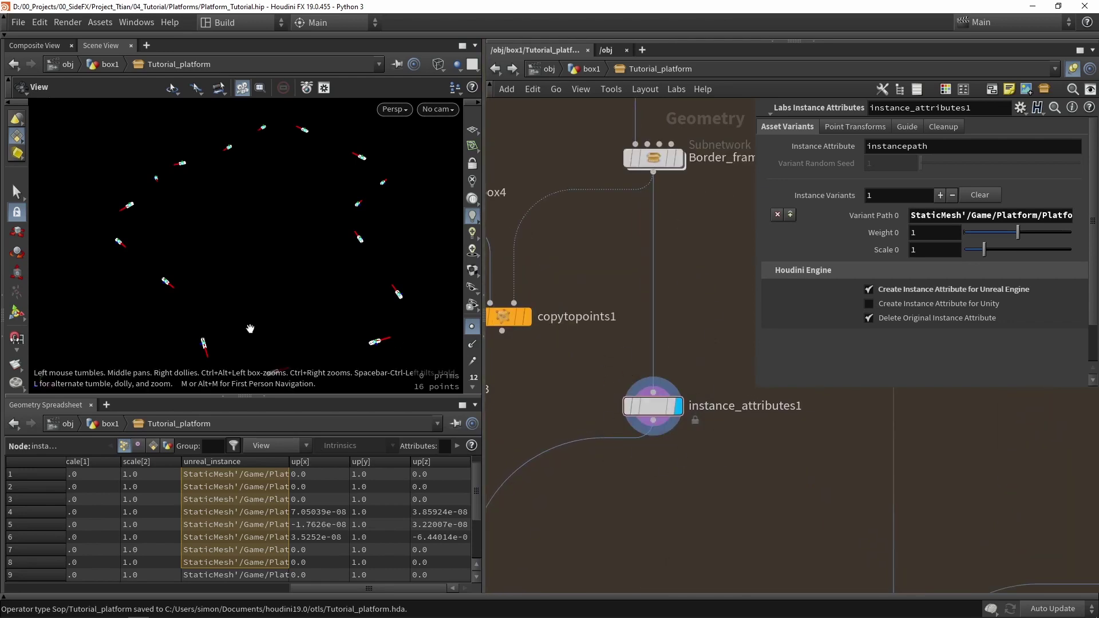
middle_click_drag(262, 342, 315, 239)
left_click(268, 397)
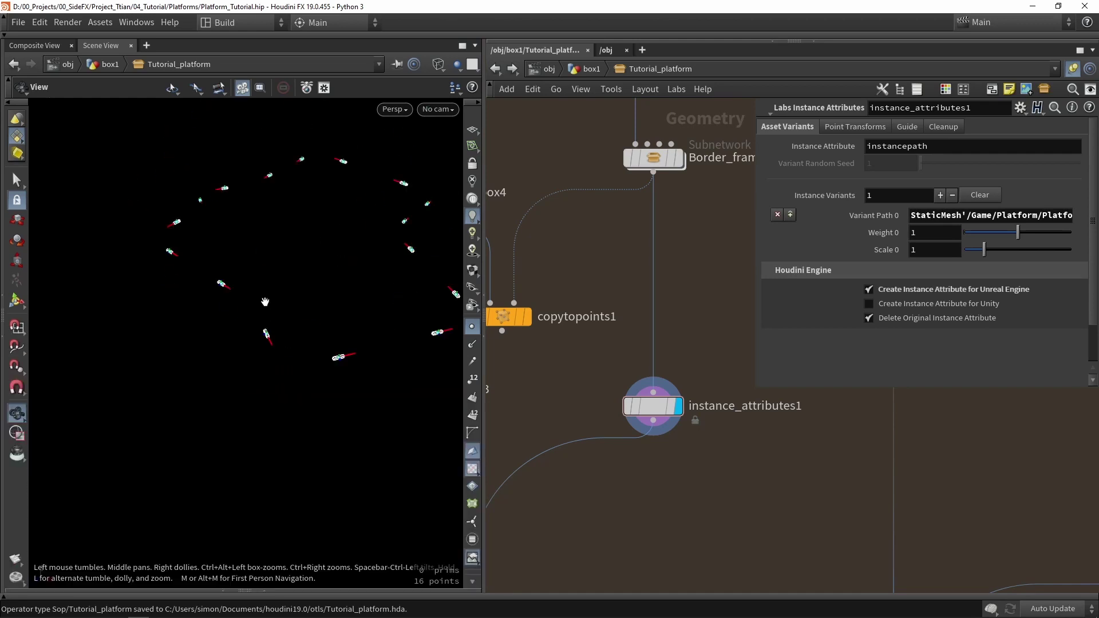
Set the Guide Scale of instance_attributes1 to 0.83 and view the enlarged guides along the border
scroll(255, 338, "up", 5)
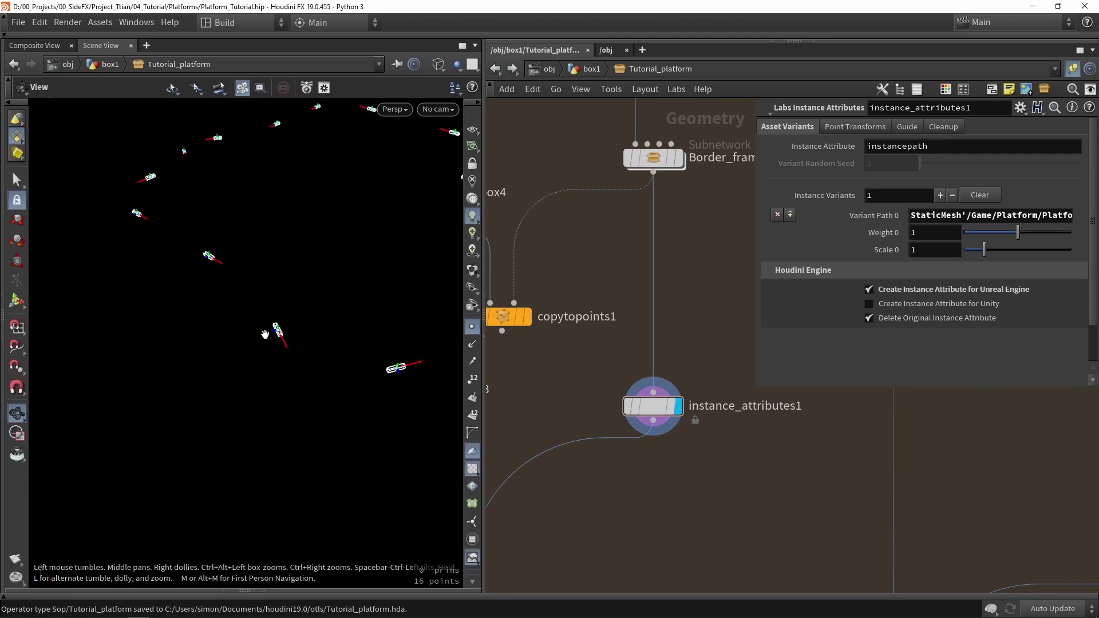
left_click(907, 126)
left_click_drag(924, 146, 947, 148)
left_click_drag(257, 286, 302, 335)
scroll(293, 259, "down", 4)
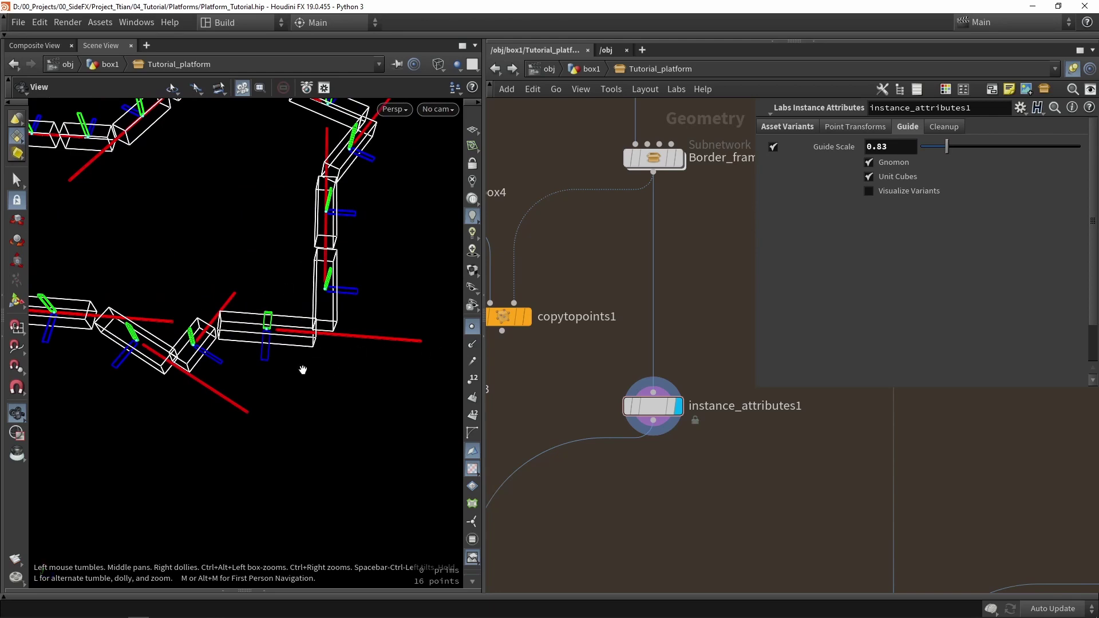
left_click_drag(302, 370, 310, 378)
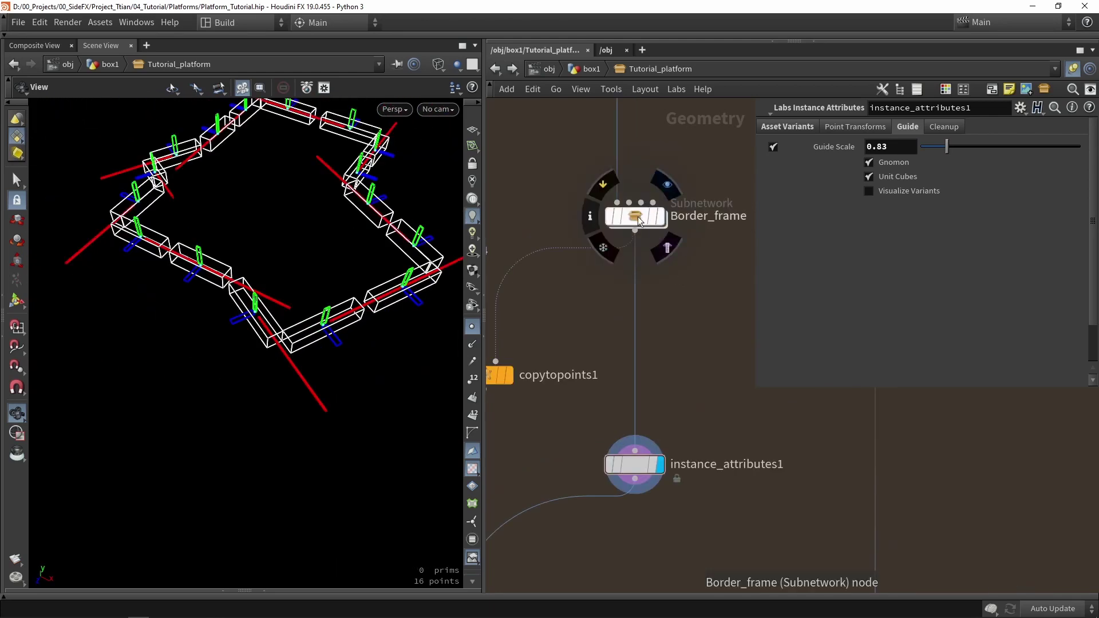
left_click(638, 216)
double_click(637, 216)
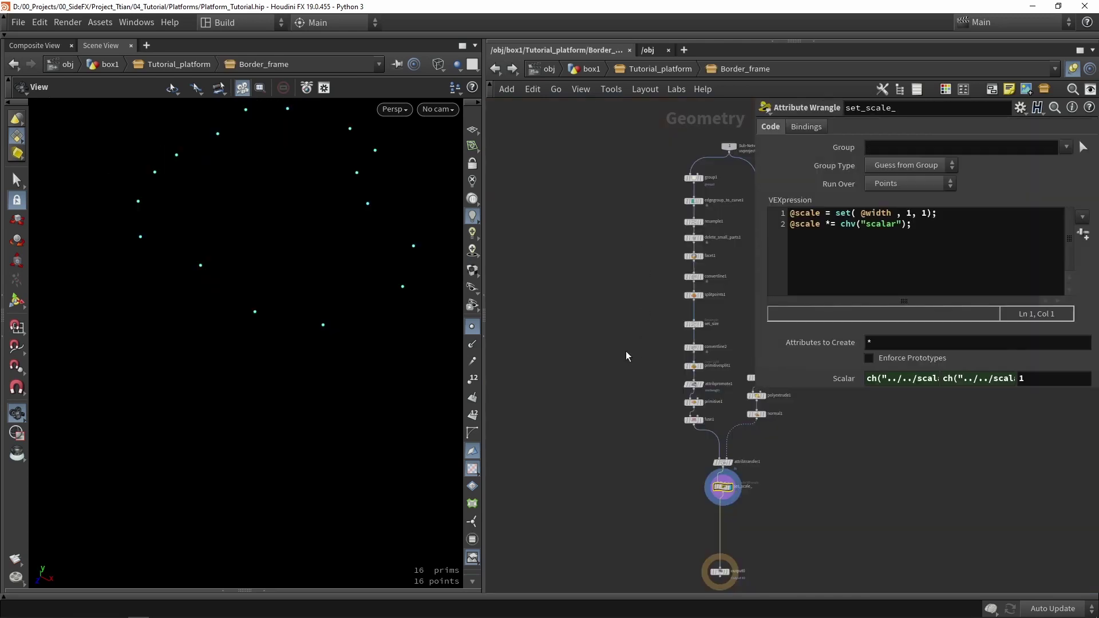
middle_click_drag(626, 352, 529, 250)
scroll(629, 383, "up", 5)
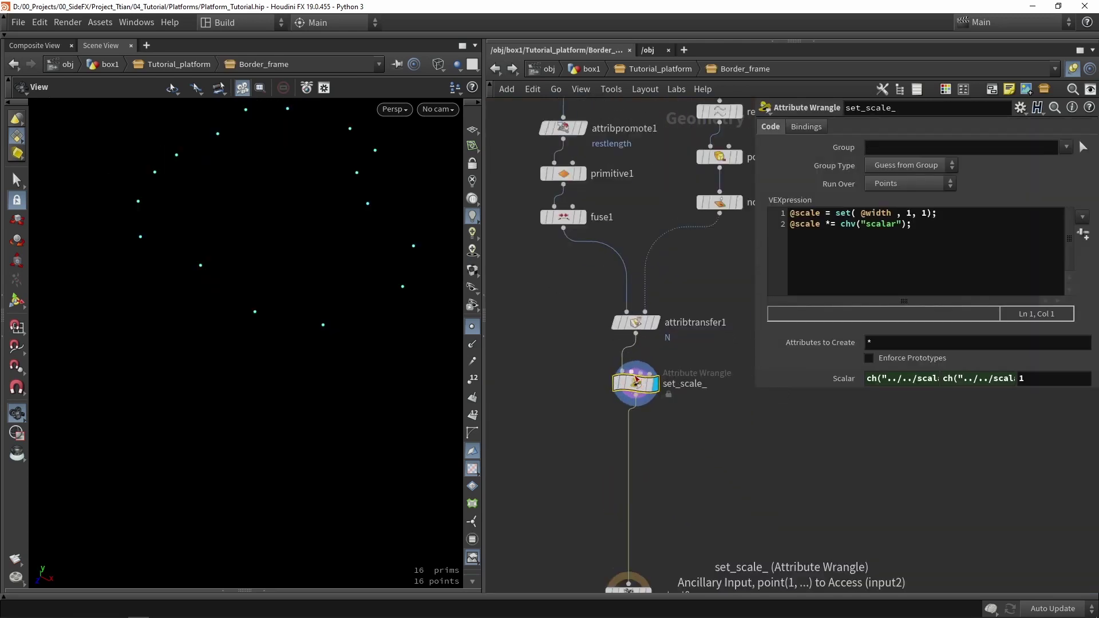
scroll(637, 379, "up", 1)
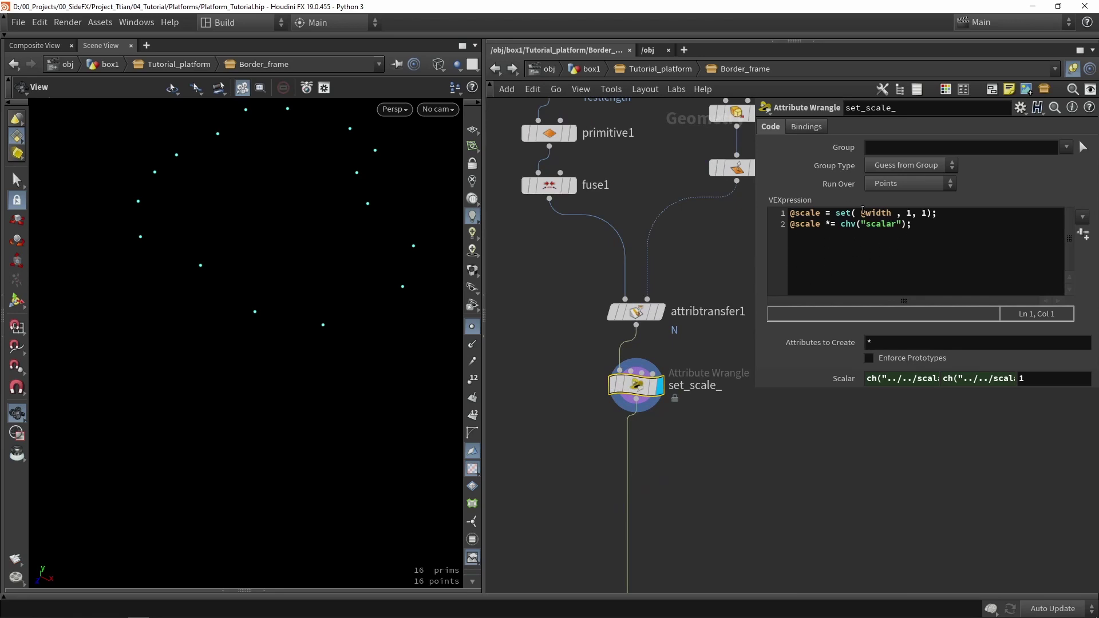
left_click_drag(861, 213, 900, 213)
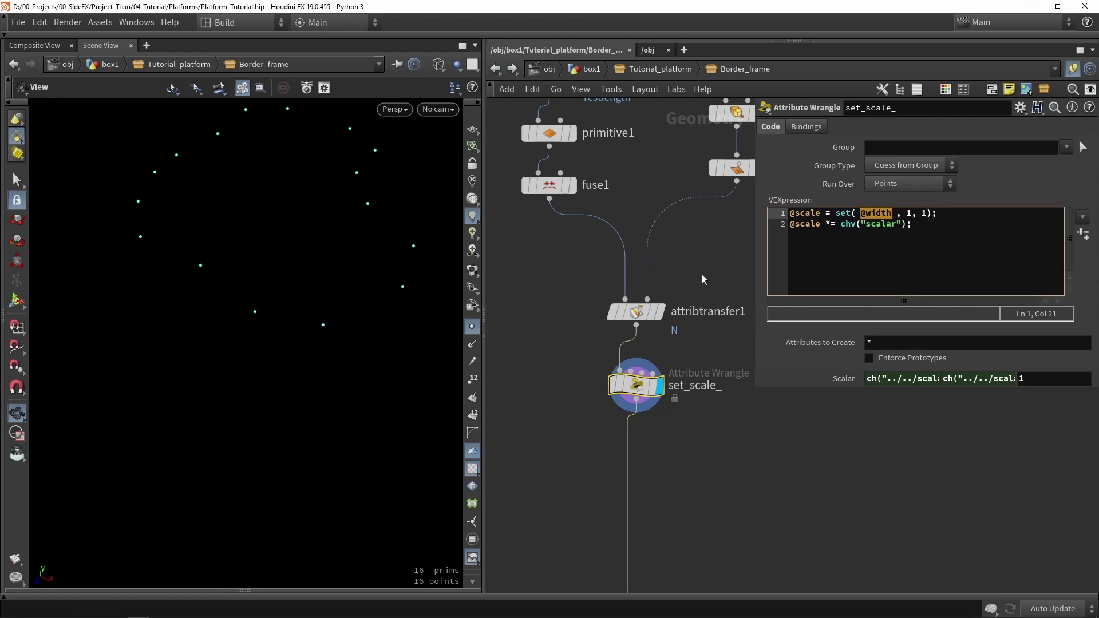
Show the Length expression of the set_size Resample node and copy ch("../../length")
key("h")
scroll(627, 221, "up", 4)
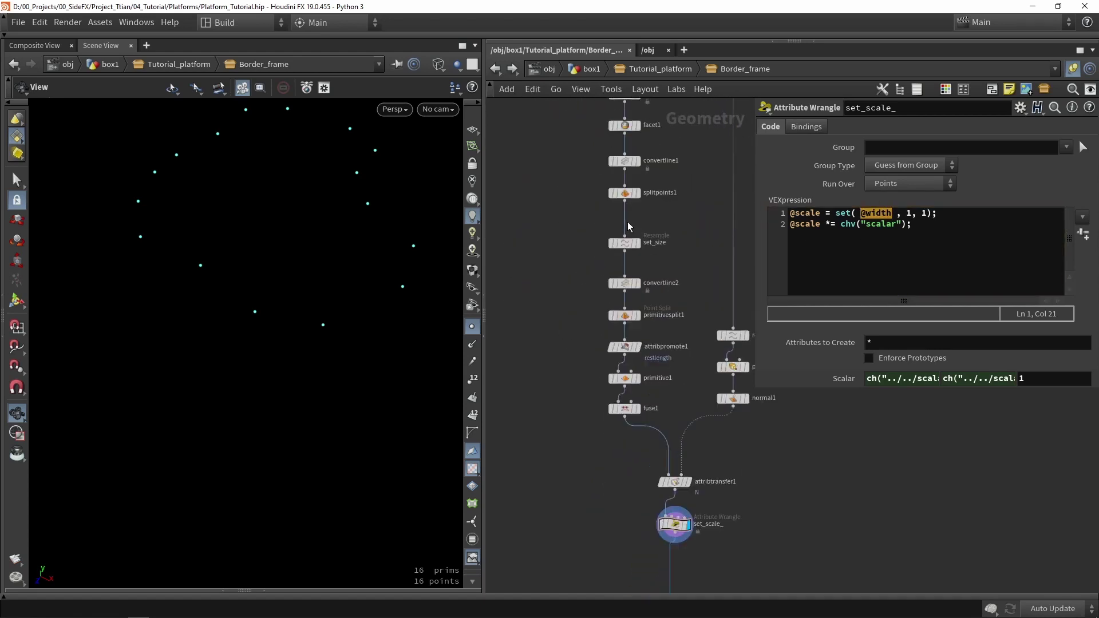
left_click_drag(671, 272, 720, 270)
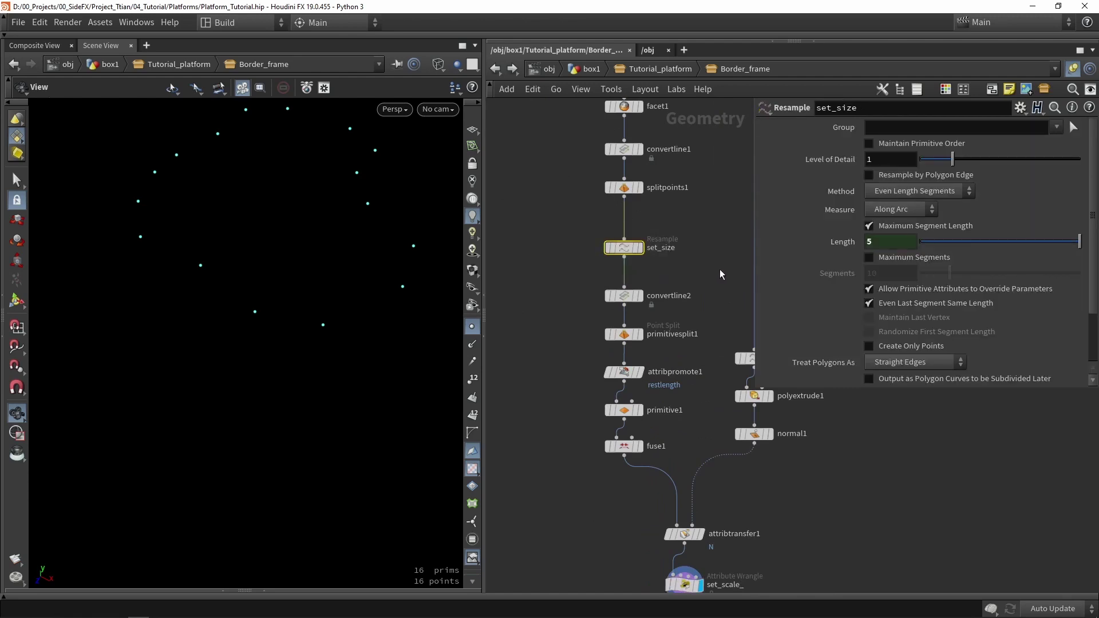
type("ch(\"../../length\")")
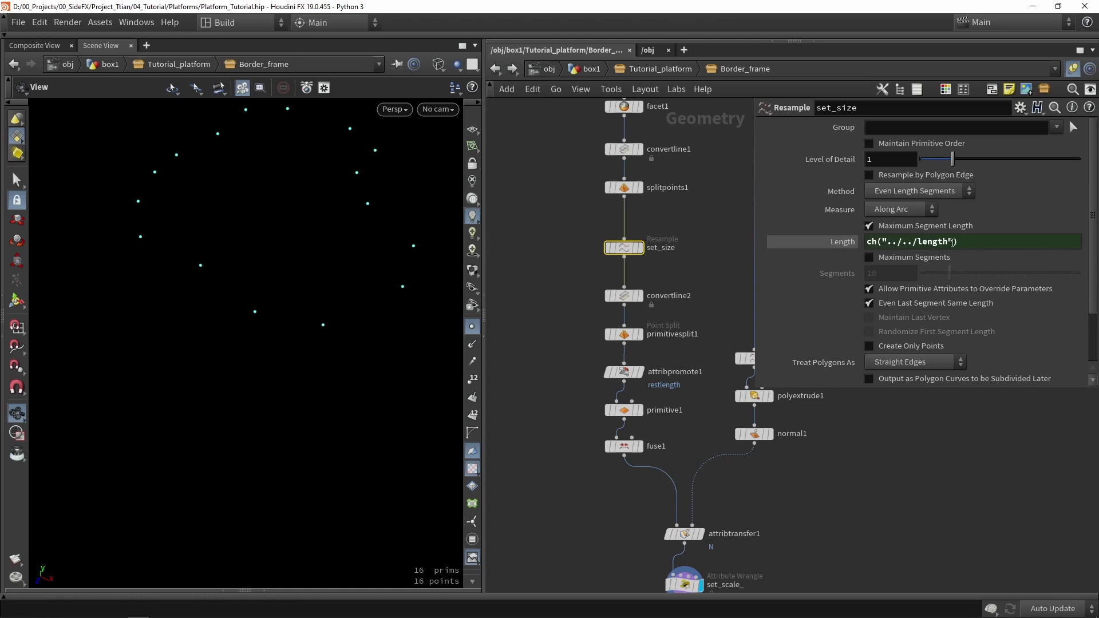
left_click_drag(963, 242, 868, 249)
key("ctrl+c")
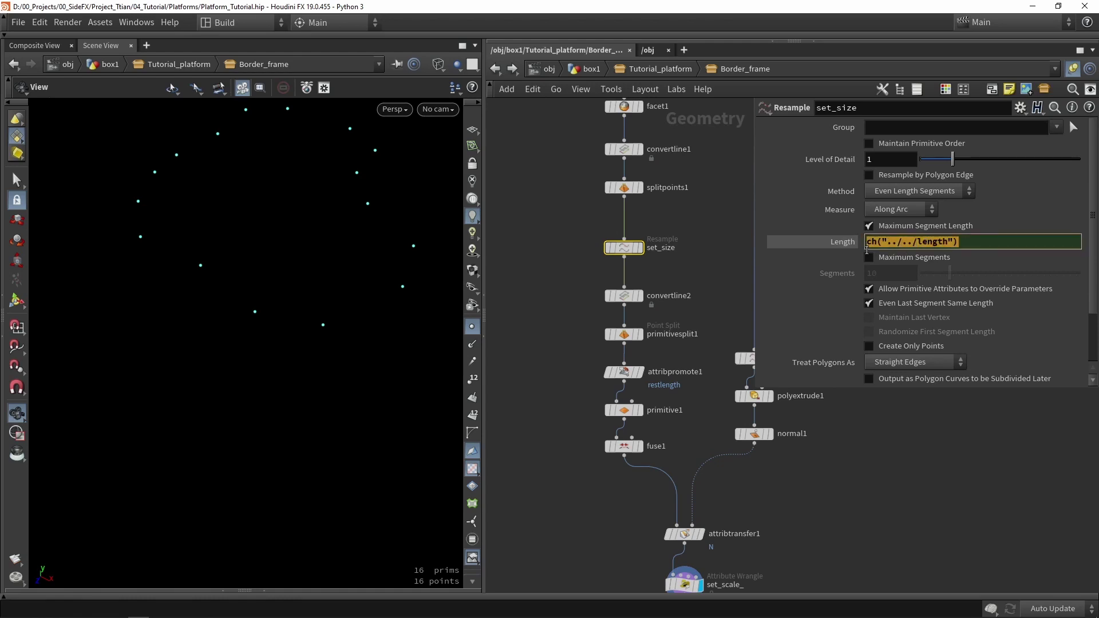
left_click(805, 510)
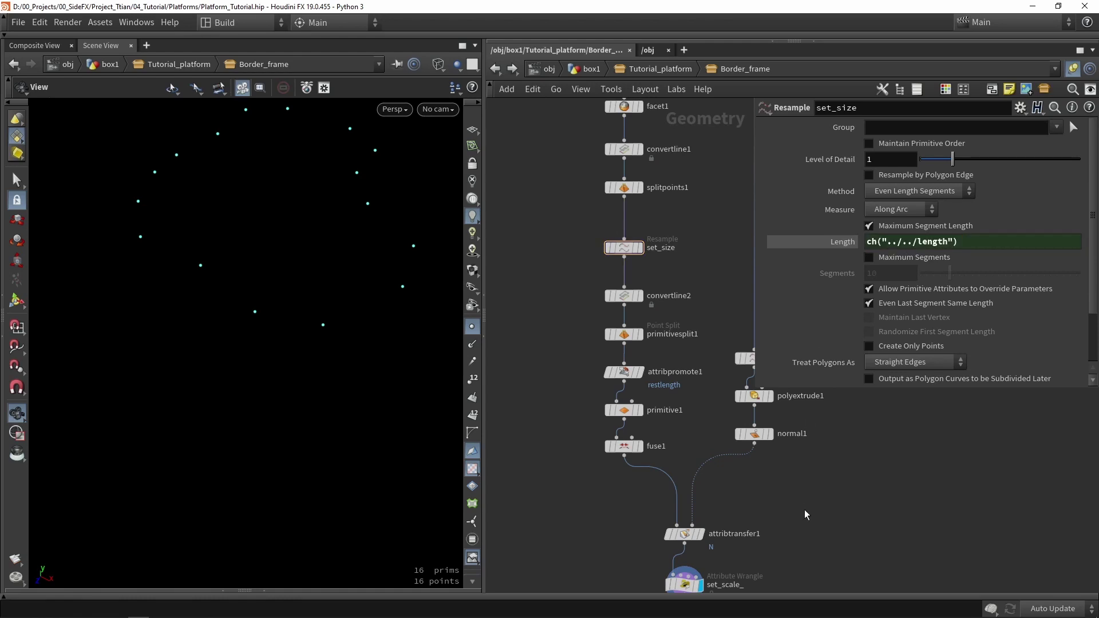
left_click(837, 246)
middle_click_drag(633, 392, 576, 270)
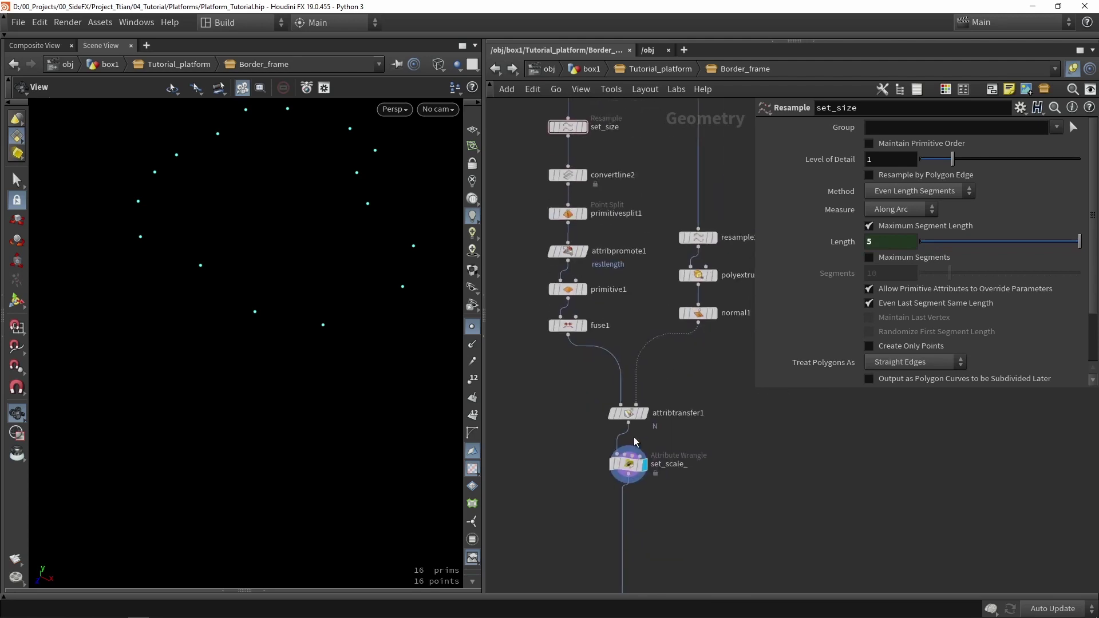
left_click(631, 471)
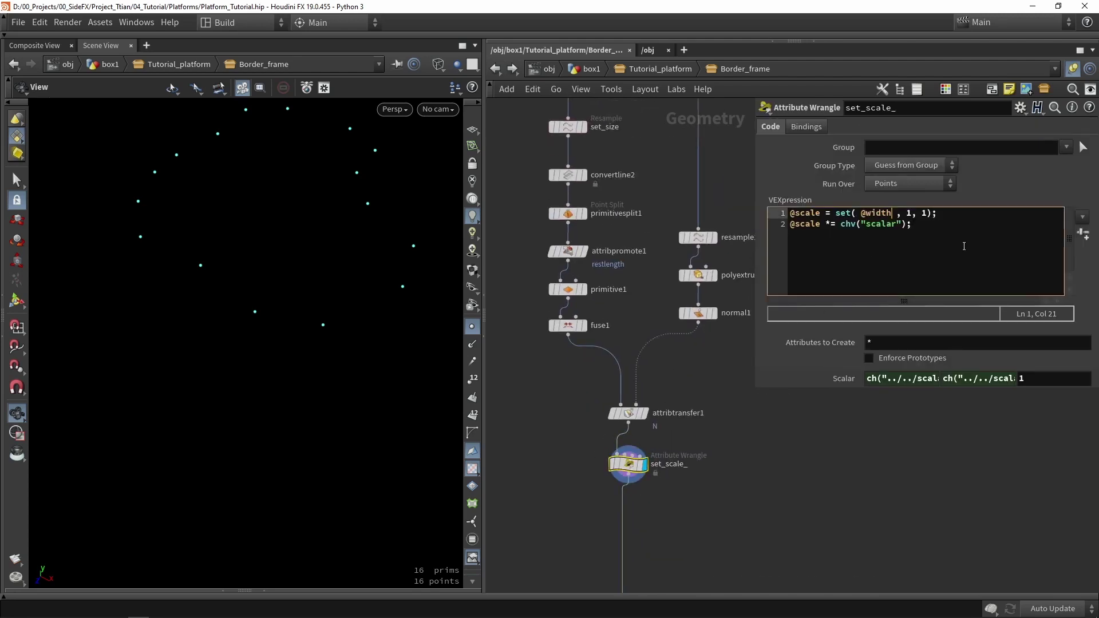
key("ctrl+v")
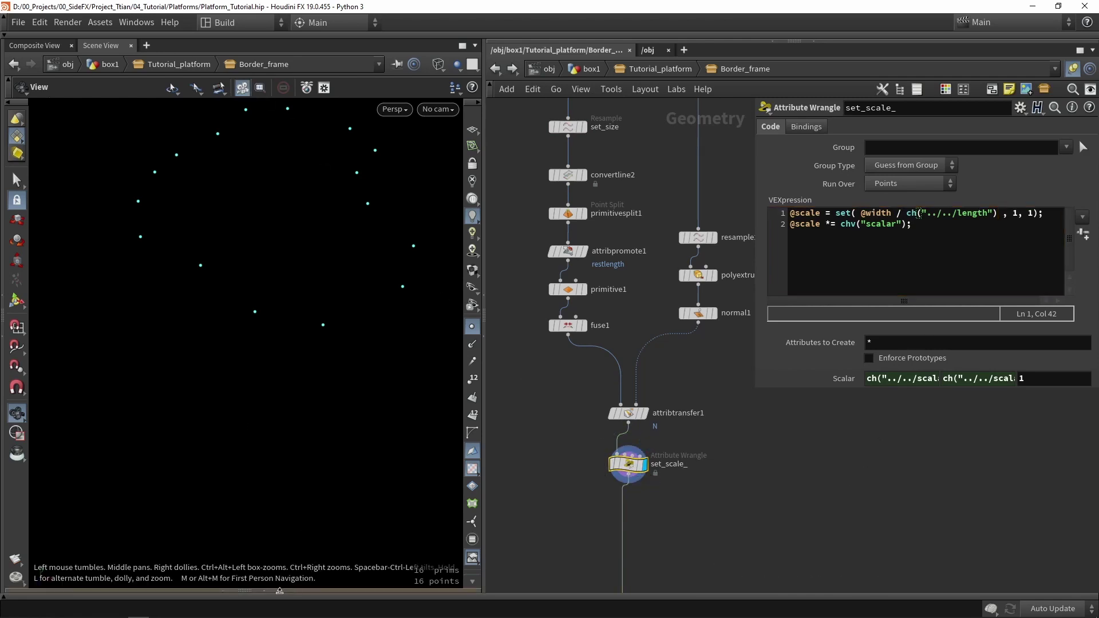
Show the geometry spreadsheet and examine the scale[0] column of the set_scale_ points
left_click(267, 590)
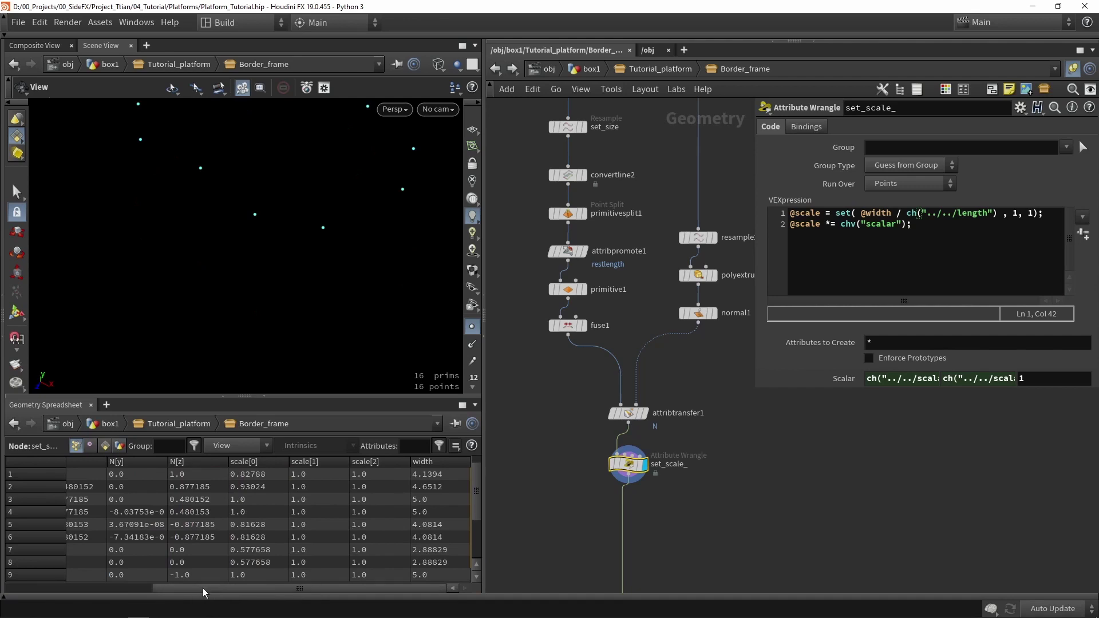
left_click_drag(278, 477, 260, 556)
left_click(256, 487)
left_click(244, 501)
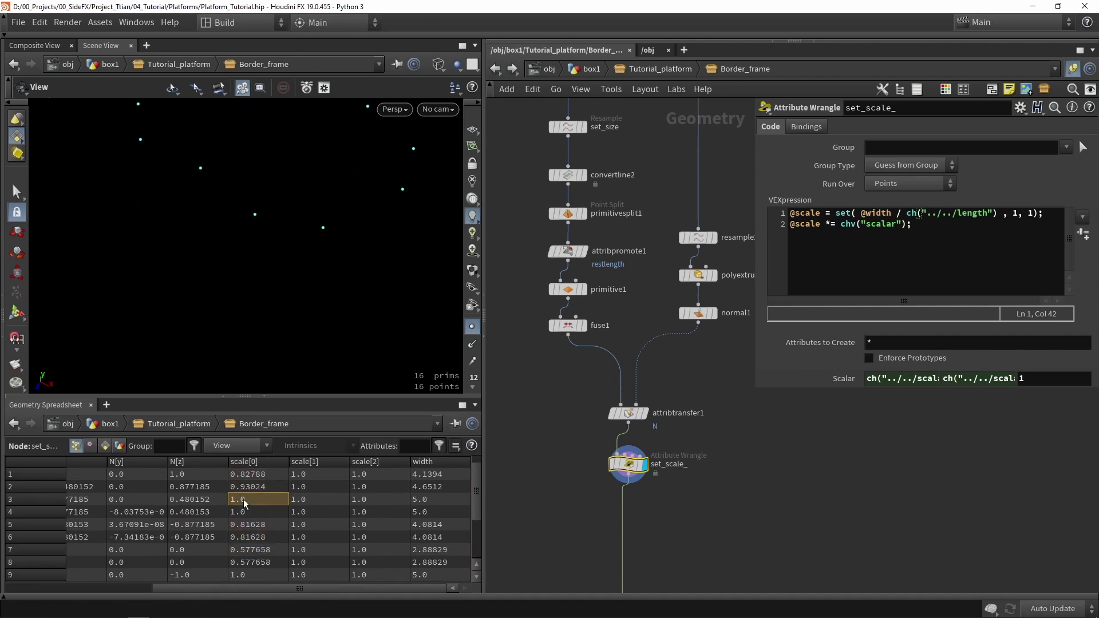
left_click_drag(258, 477, 260, 557)
scroll(259, 525, "down", 3)
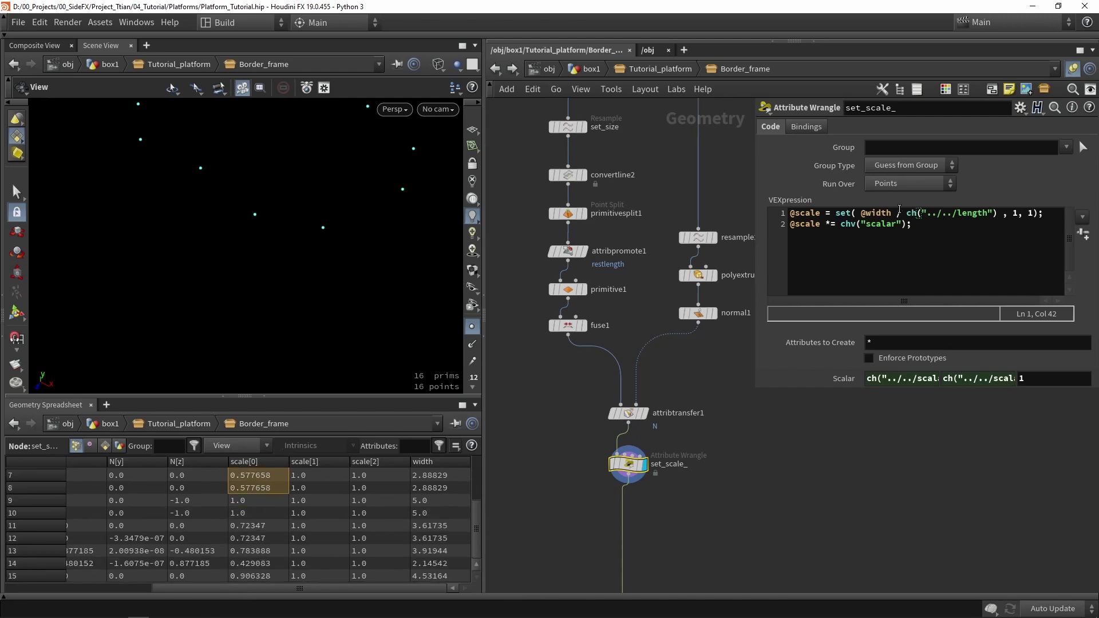
Remove the / ch("../../length") term from set_scale_, compare the scale[0] values, and undo the removal
left_click_drag(897, 213, 991, 212)
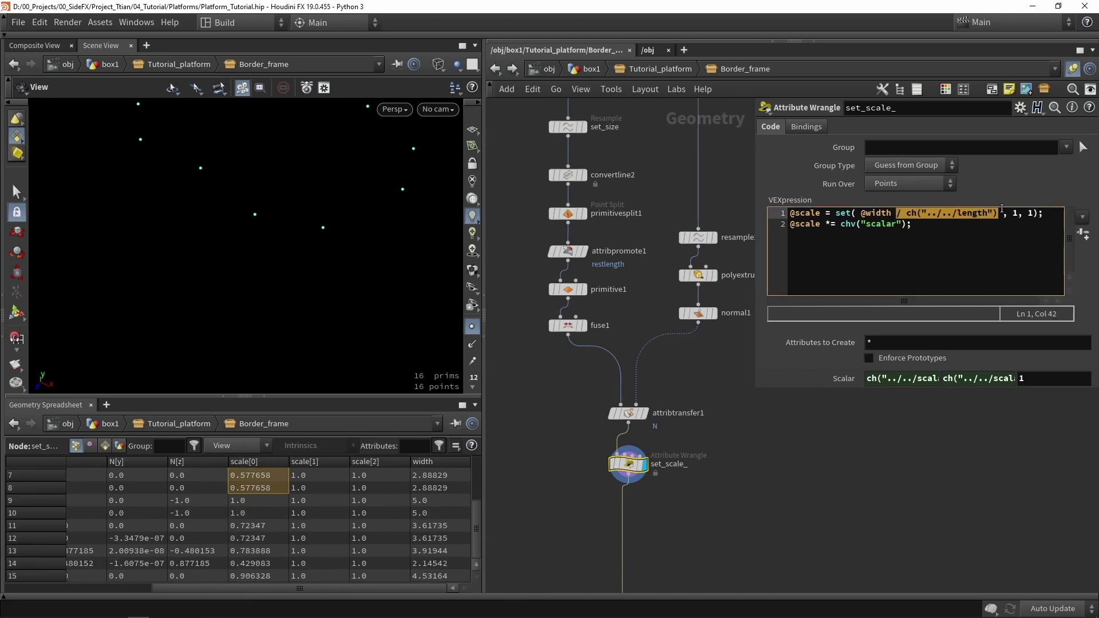
key("BackSpace")
left_click(280, 514)
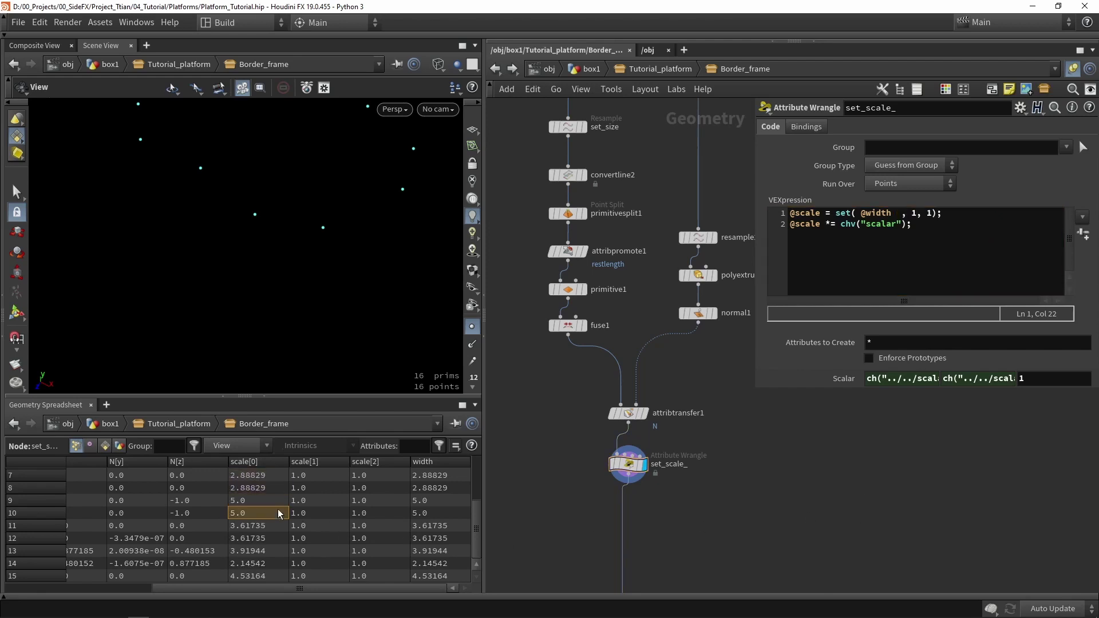
left_click_drag(272, 476, 266, 578)
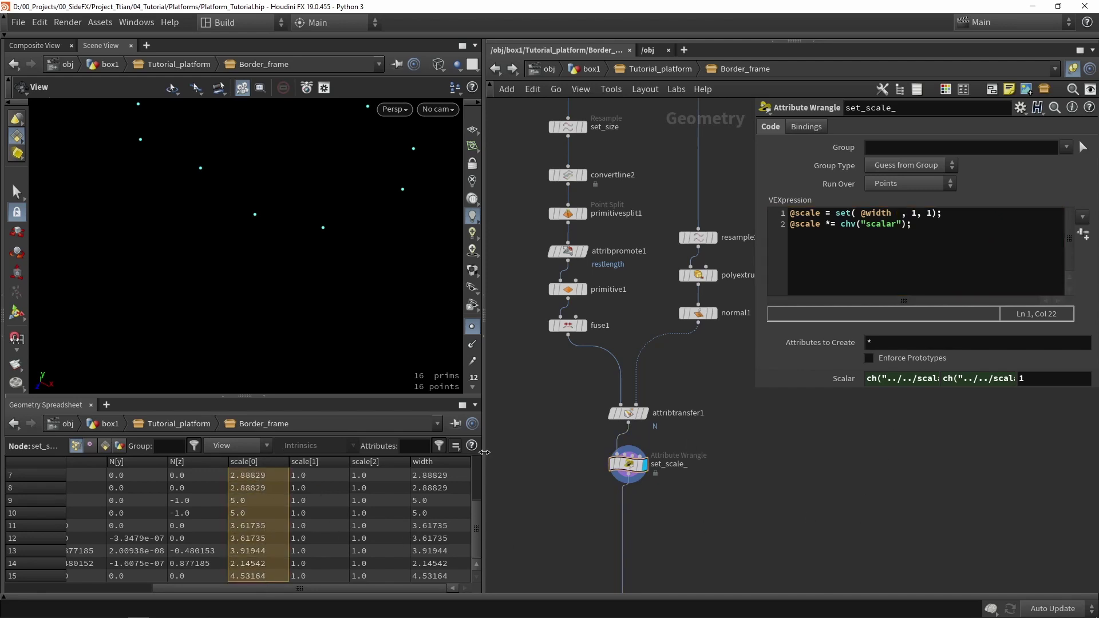
key("ctrl+z")
left_click(903, 239)
key("ctrl+z")
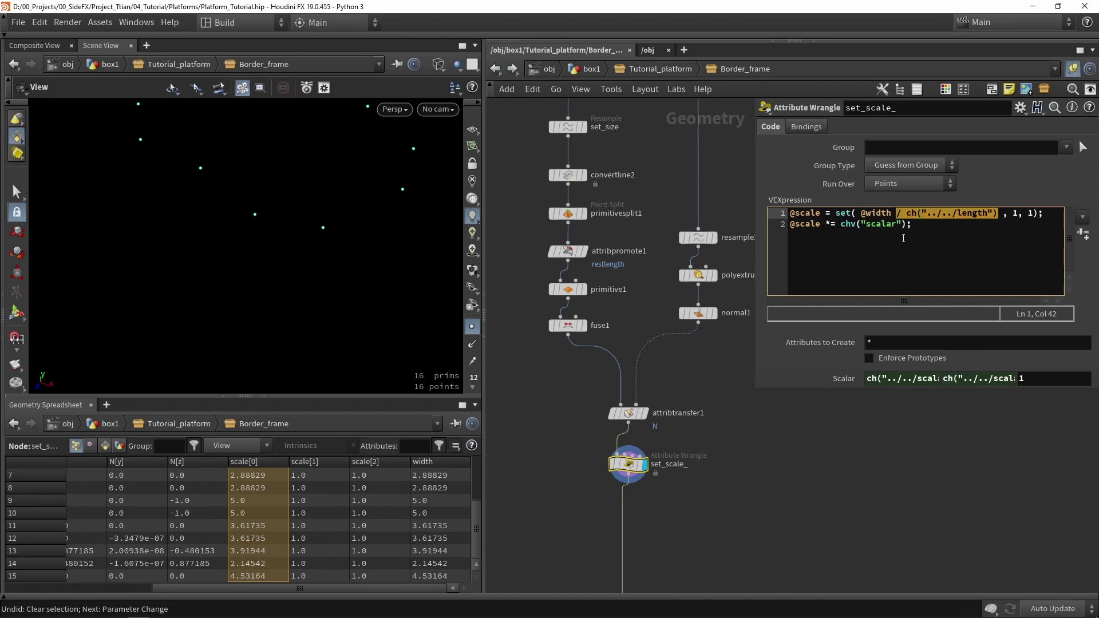
left_click(911, 506)
left_click(897, 213)
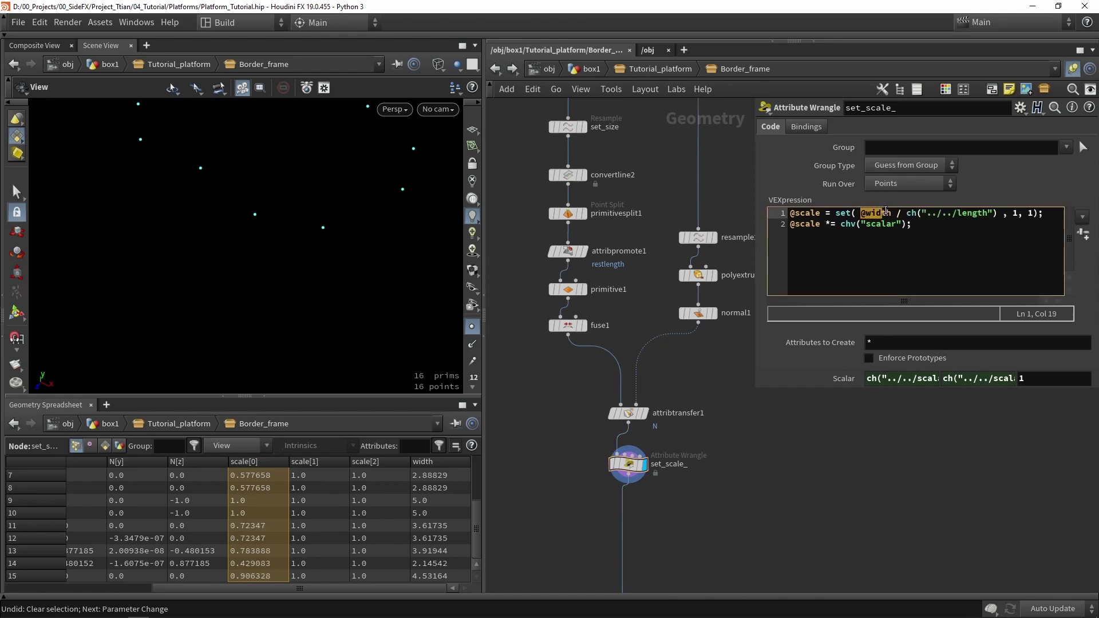
left_click(583, 175)
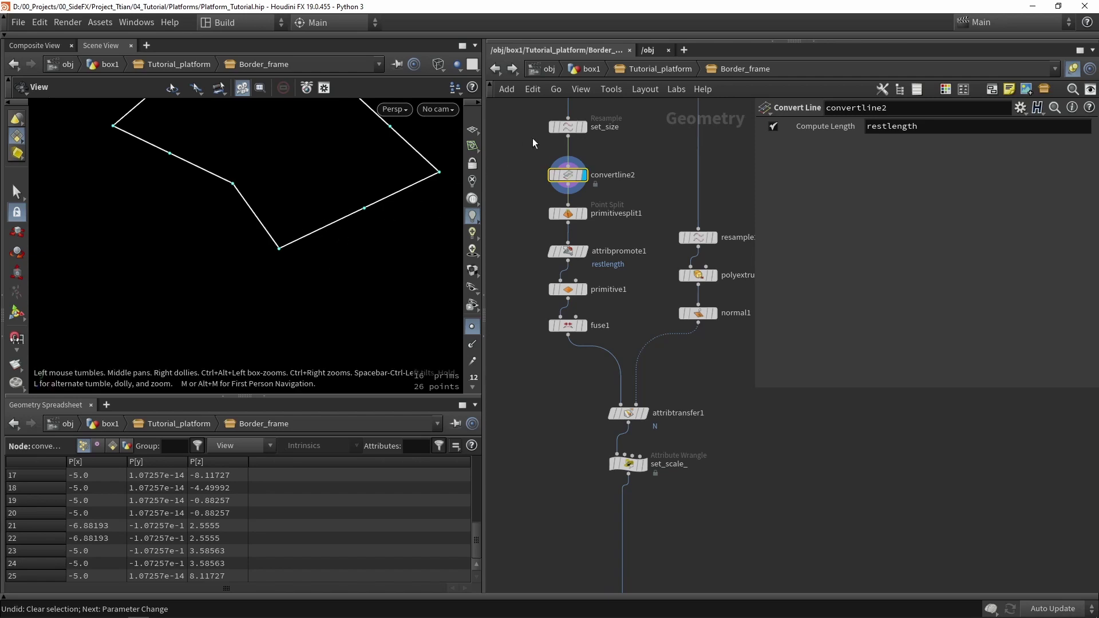
left_click(568, 127)
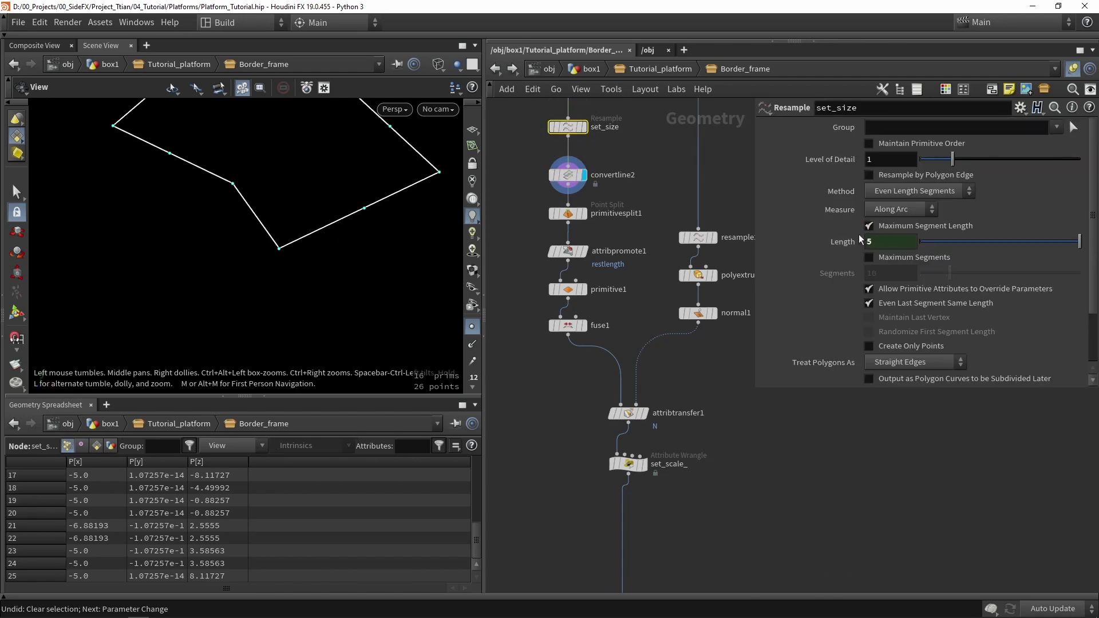
Return to the Tutorial_platform level, select instance_attributes1 and examine its guides along the border
left_click(650, 73)
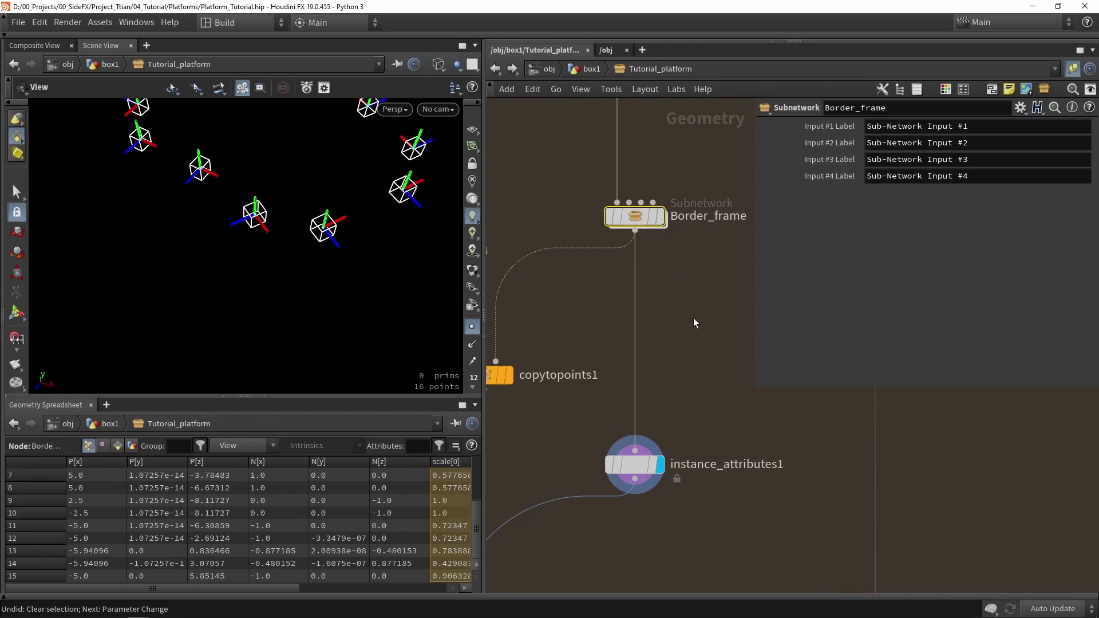
left_click(647, 397)
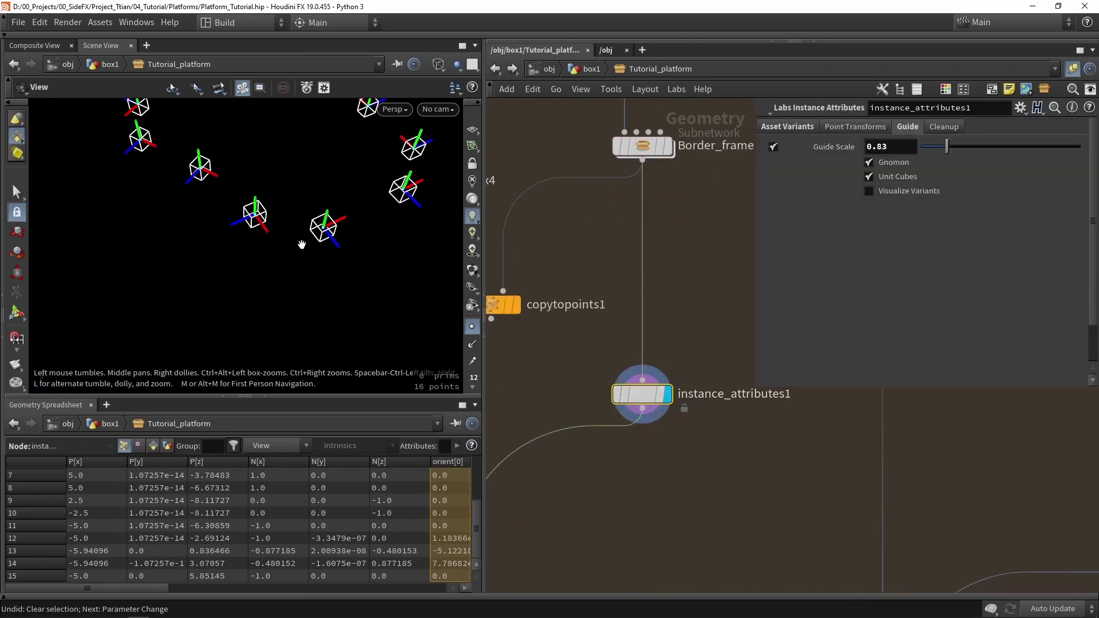
left_click_drag(384, 195, 353, 268)
Try a Uniform Scale of 2.93 in the point transforms of instance_attributes1, and reset it to the default
left_click(855, 126)
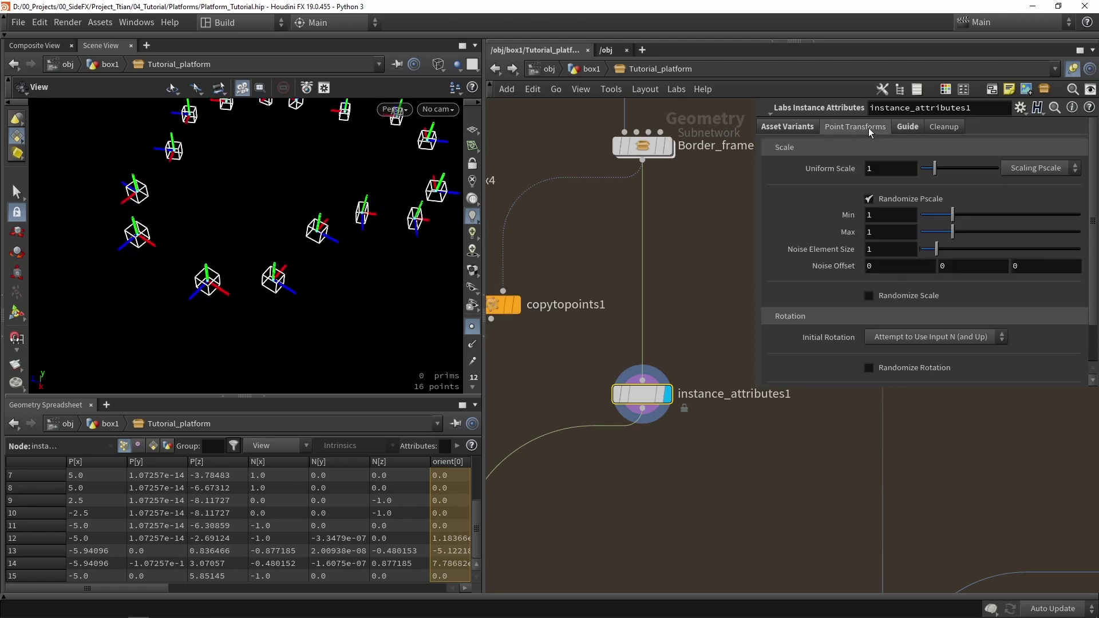
left_click_drag(935, 168, 967, 171)
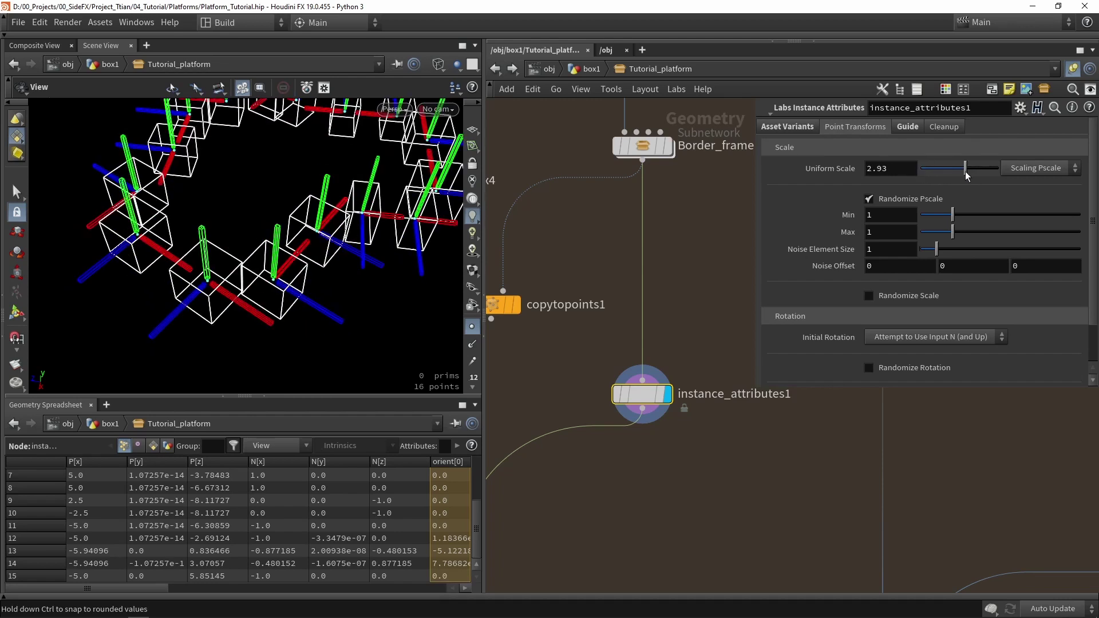
middle_click(910, 169, "ctrl")
left_click_drag(953, 215, 887, 219)
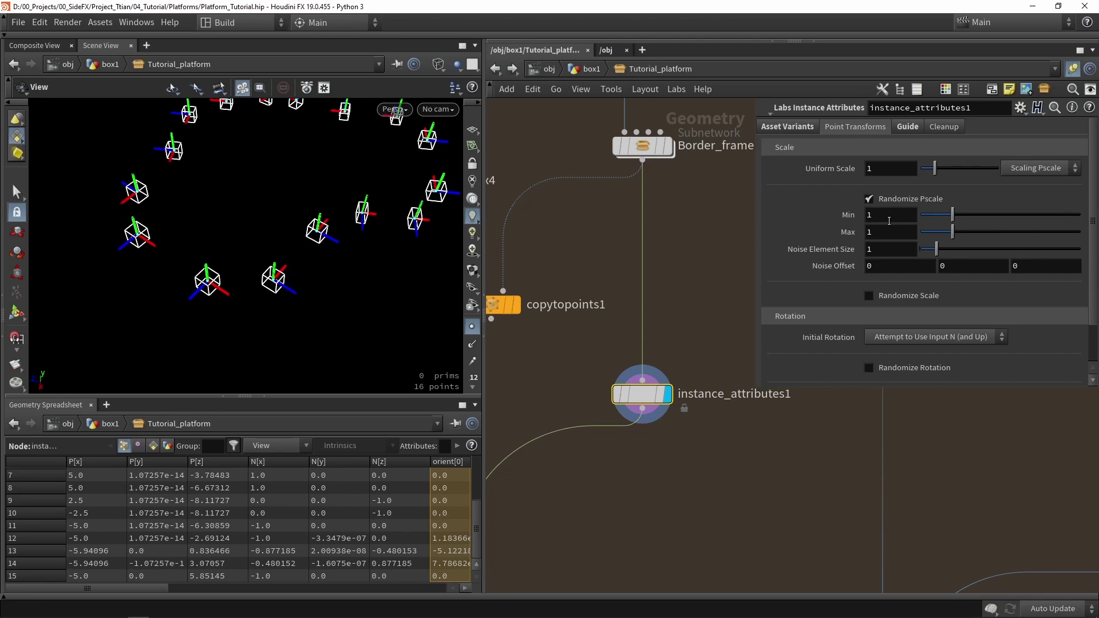
Set the Instance Rotation Axis of instance_attributes1 to Y (Green) and Rotation Around Axis to 0.5
scroll(889, 226, "down", 2)
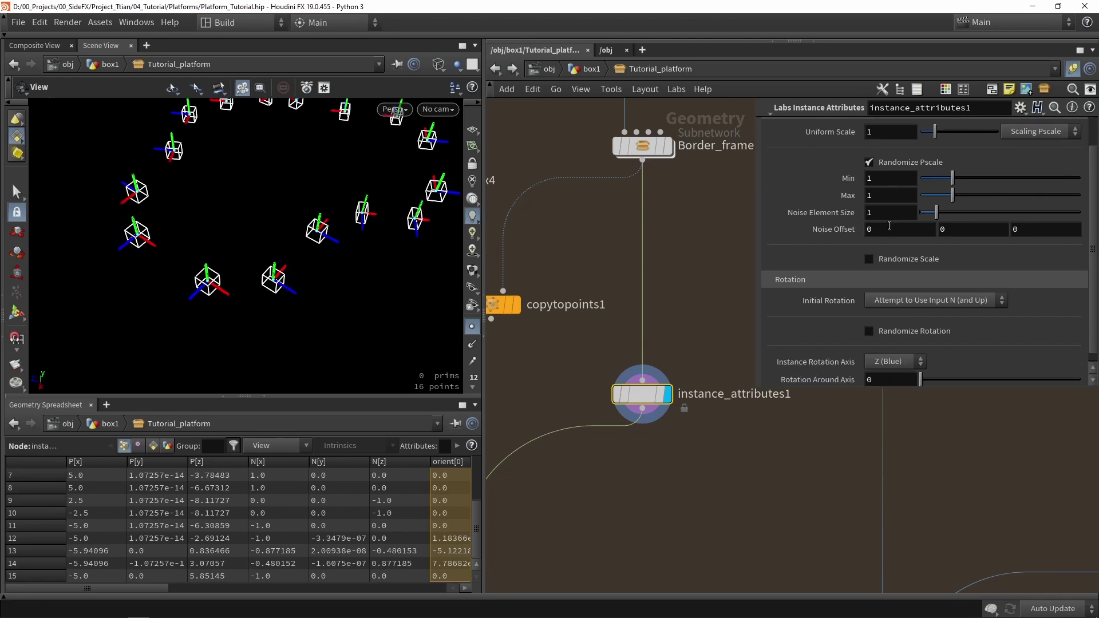
scroll(876, 202, "down", 1)
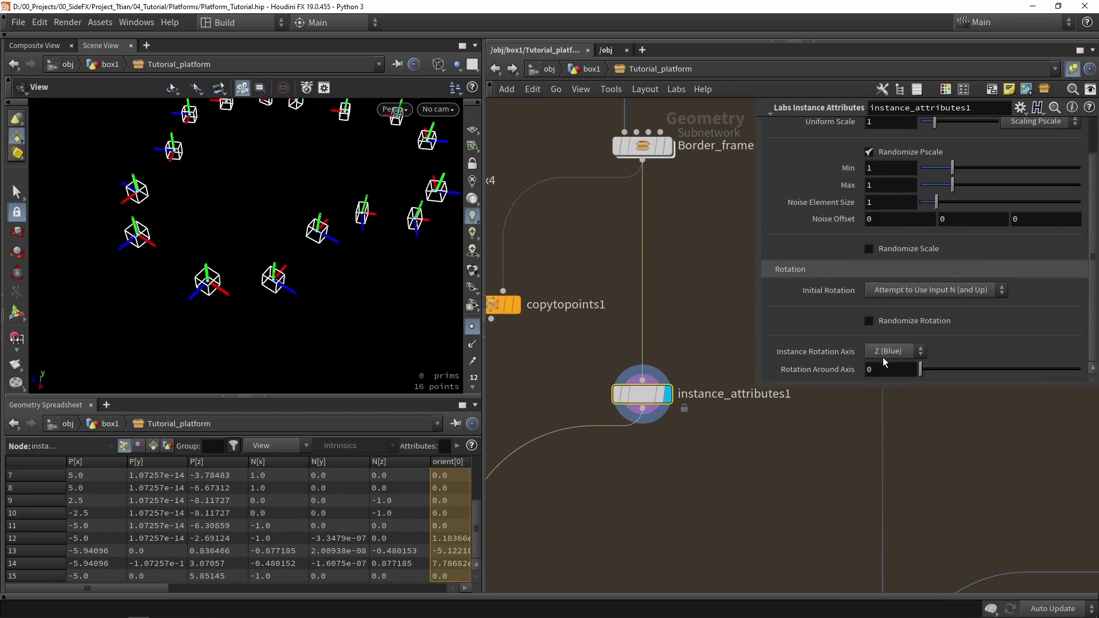
left_click_drag(941, 365, 874, 375)
scroll(346, 299, "up", 3)
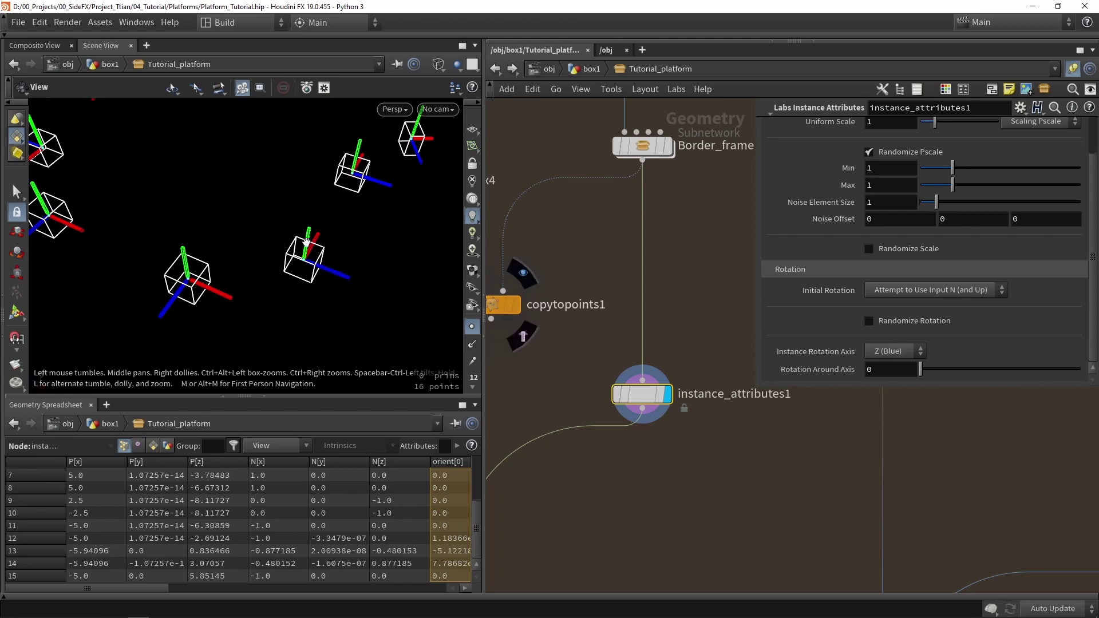
left_click(896, 351)
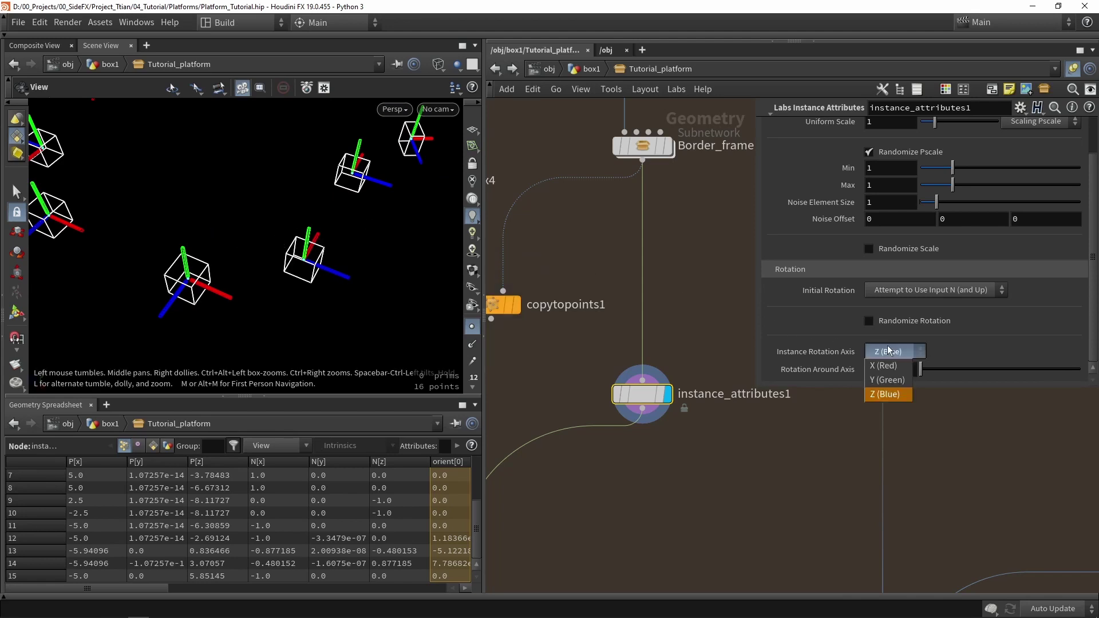
left_click(884, 380)
left_click_drag(920, 369, 1000, 376)
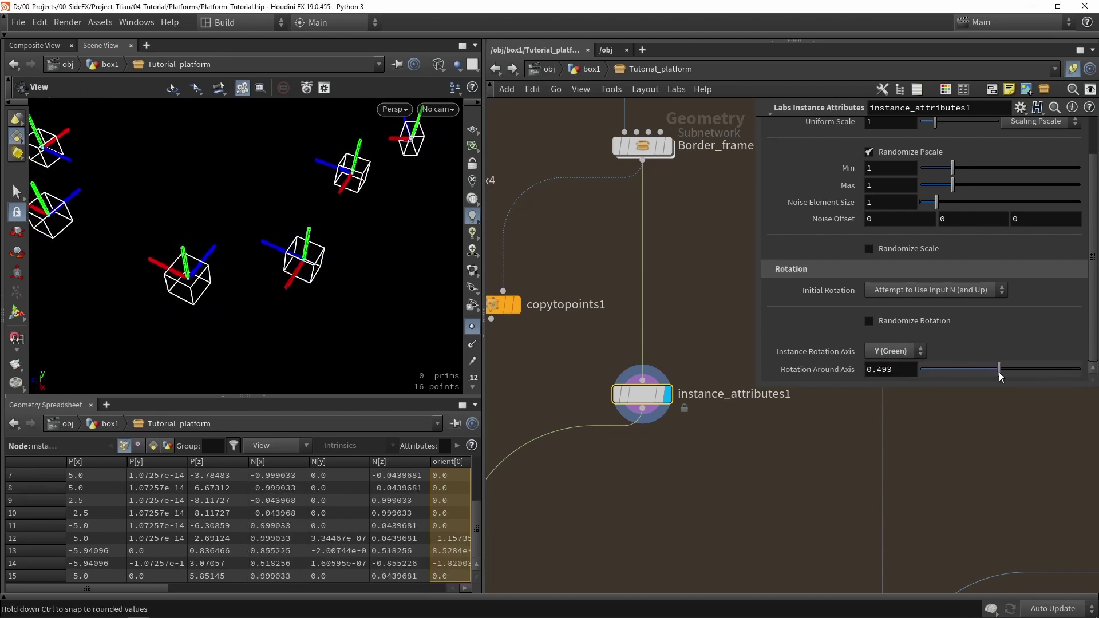
left_click_drag(894, 369, 877, 369)
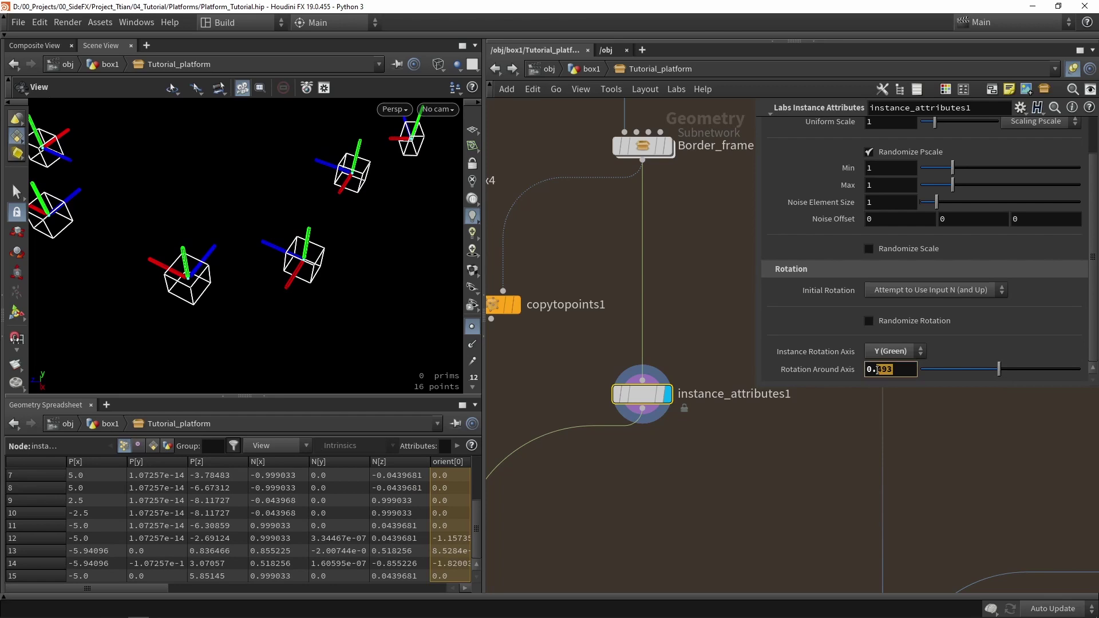
key("Return")
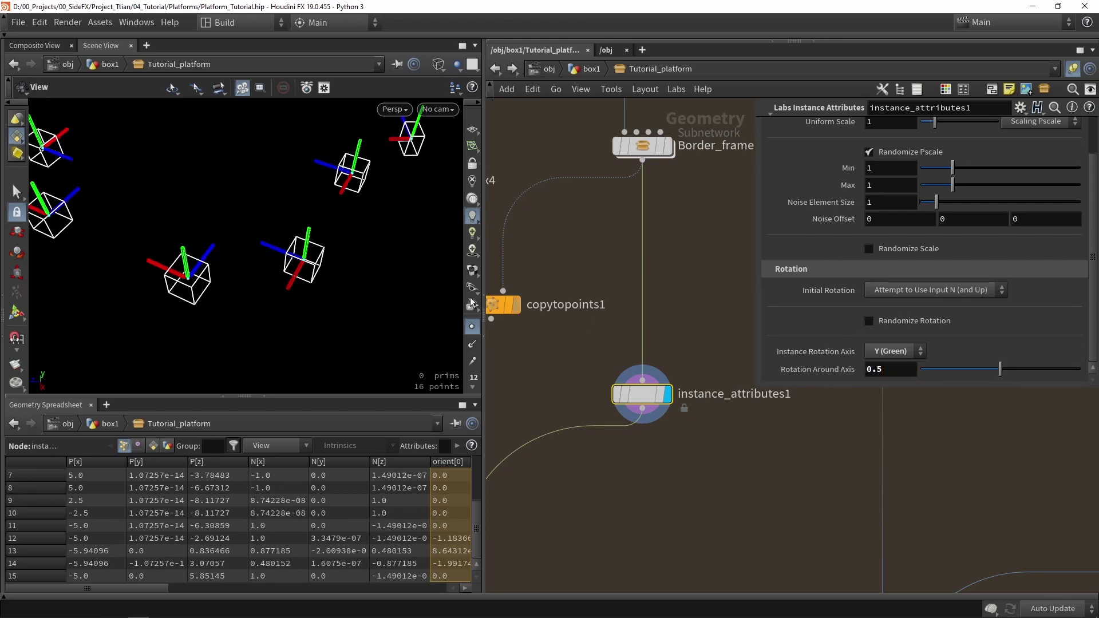
Examine the rotated guides, and reset Rotation Around Axis to 0 and Instance Rotation Axis to Z (Blue)
left_click_drag(189, 212, 170, 226)
right_click_drag(169, 226, 209, 206)
left_click_drag(208, 206, 245, 204)
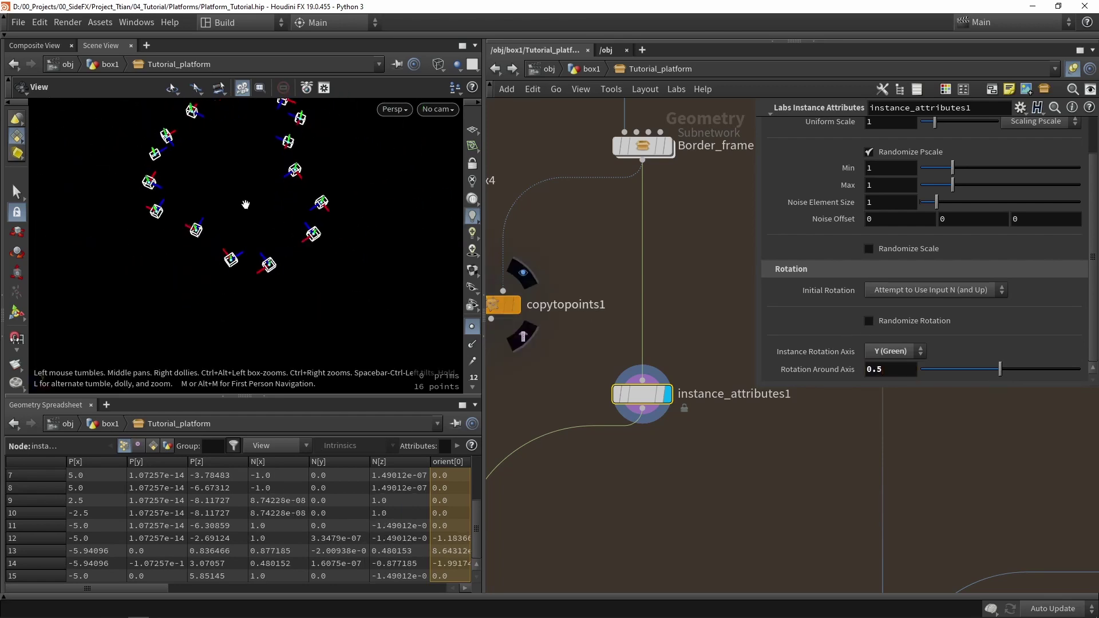
scroll(252, 204, "up", 4)
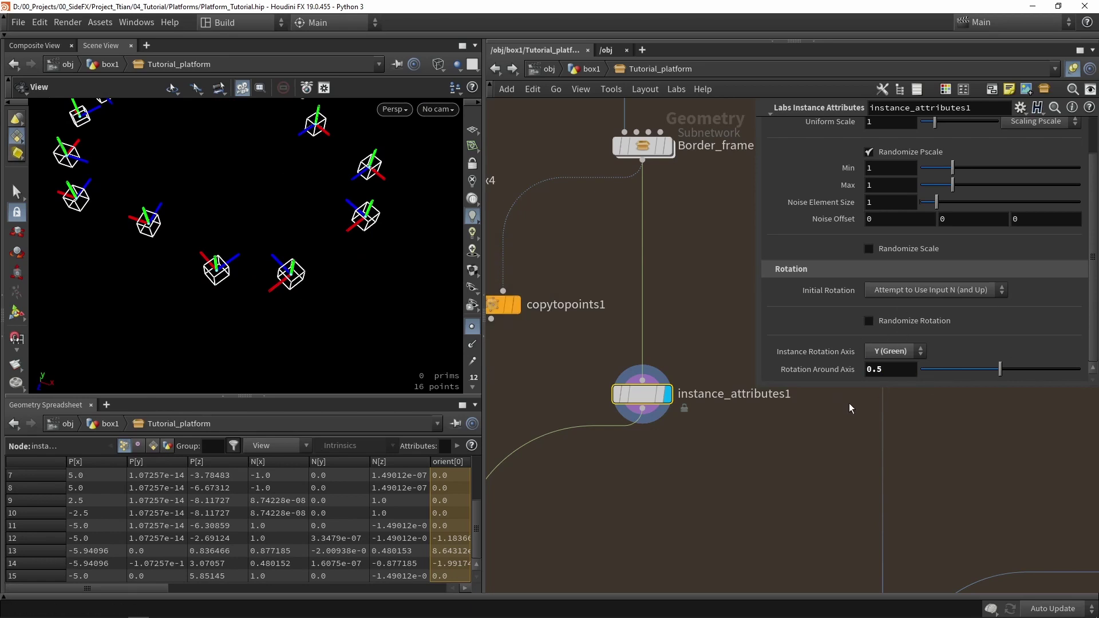
middle_click(881, 369, "ctrl")
left_click(883, 353)
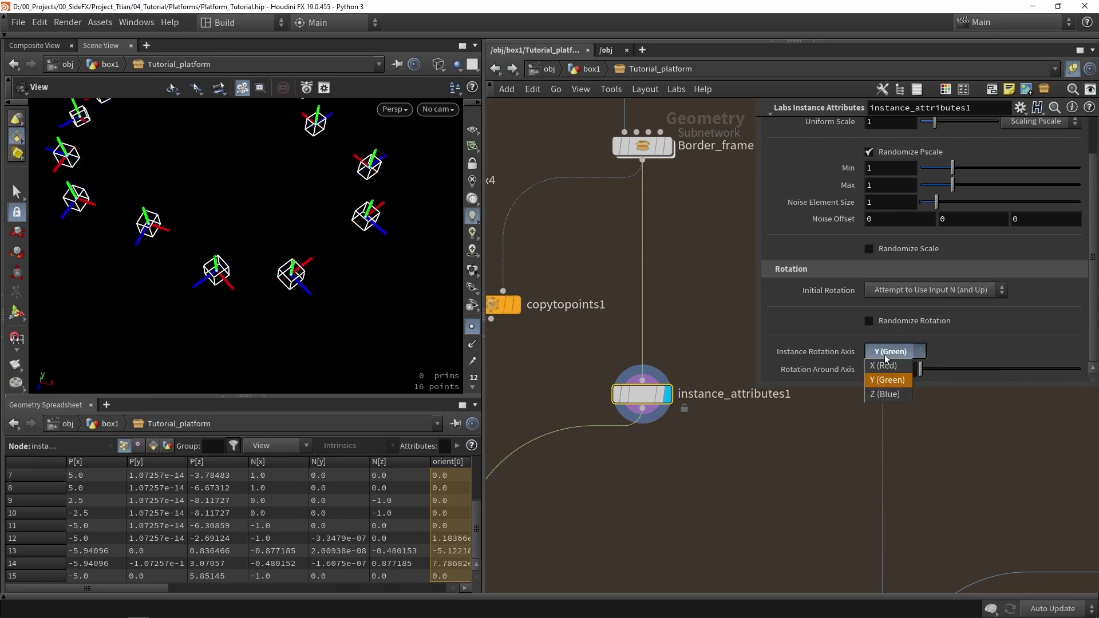
left_click(885, 366)
middle_click(878, 356, "ctrl")
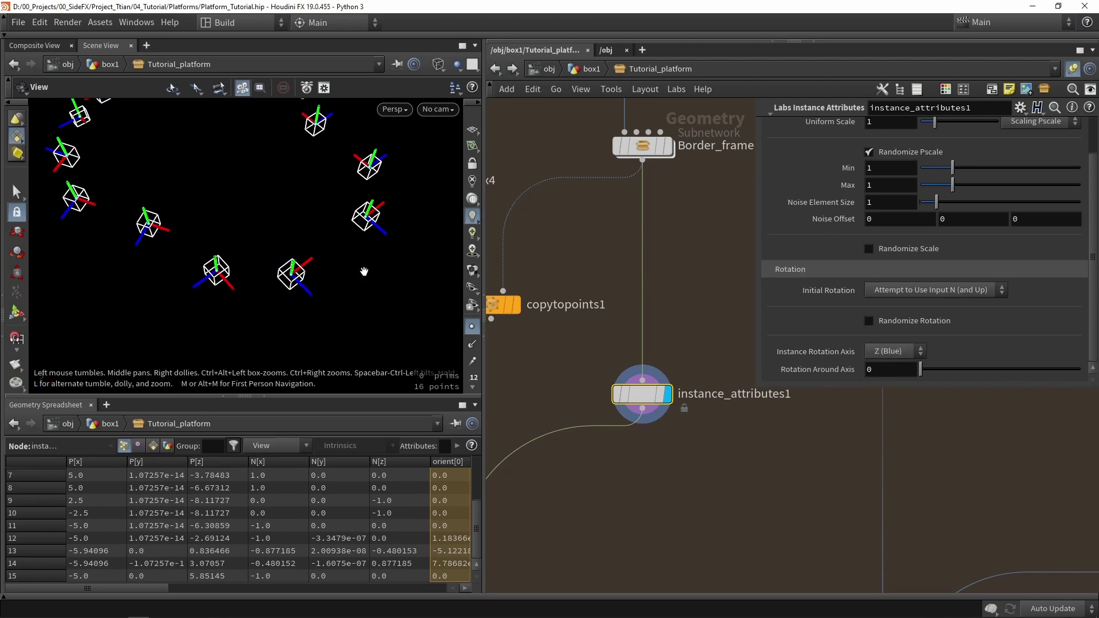
Save the Tutorial platform digital asset with its updated border instancing network
scroll(299, 233, "down", 4)
scroll(664, 511, "down", 3)
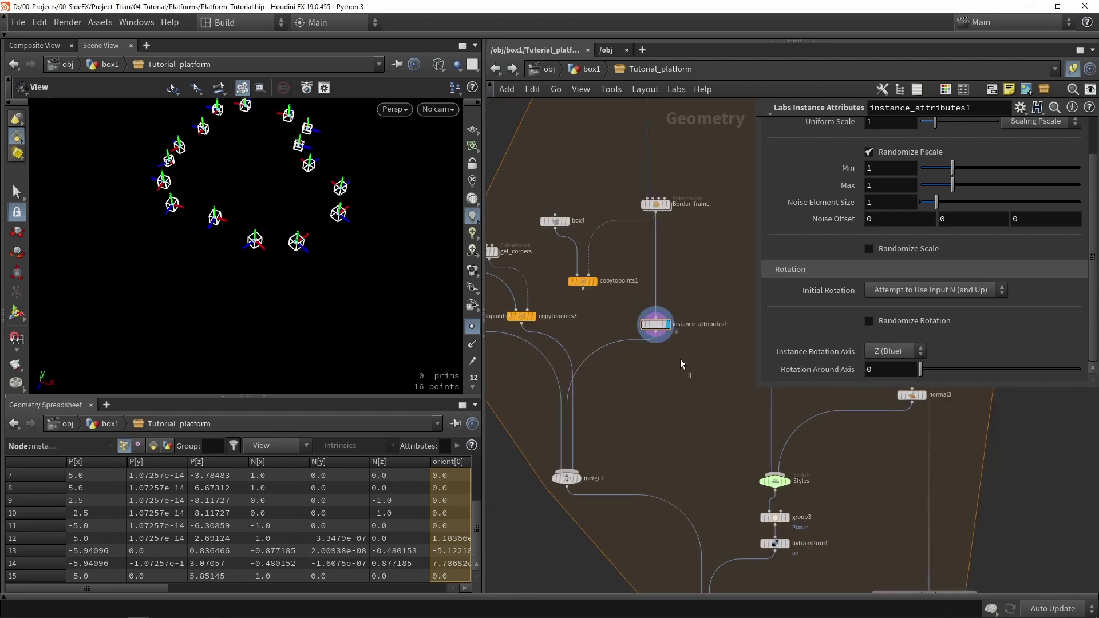
left_click(100, 23)
mouse_move(197, 108)
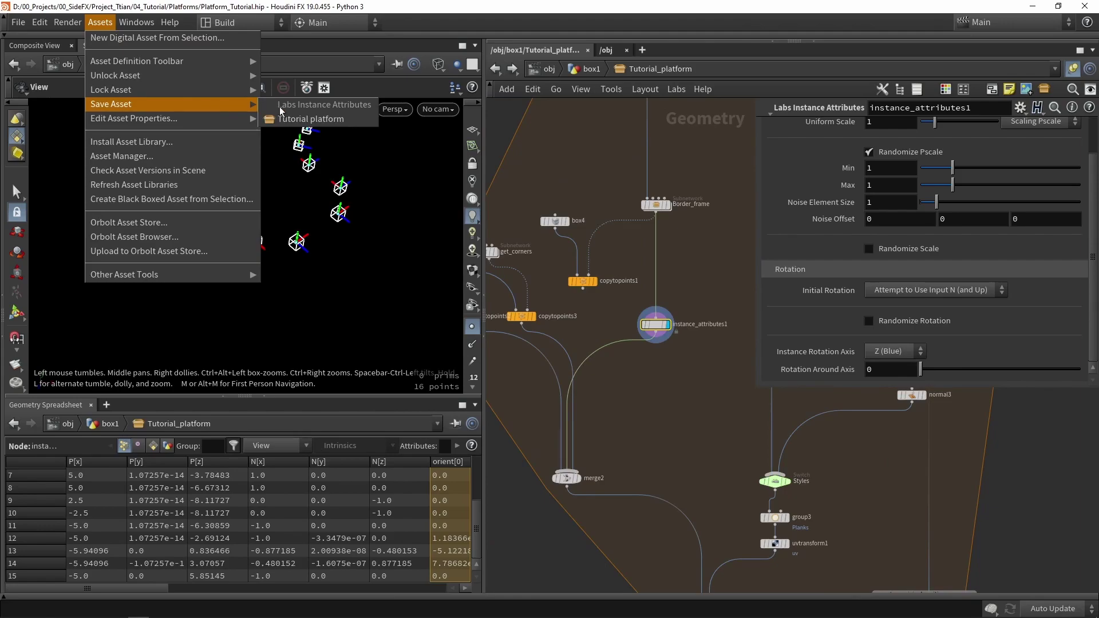
left_click(309, 118)
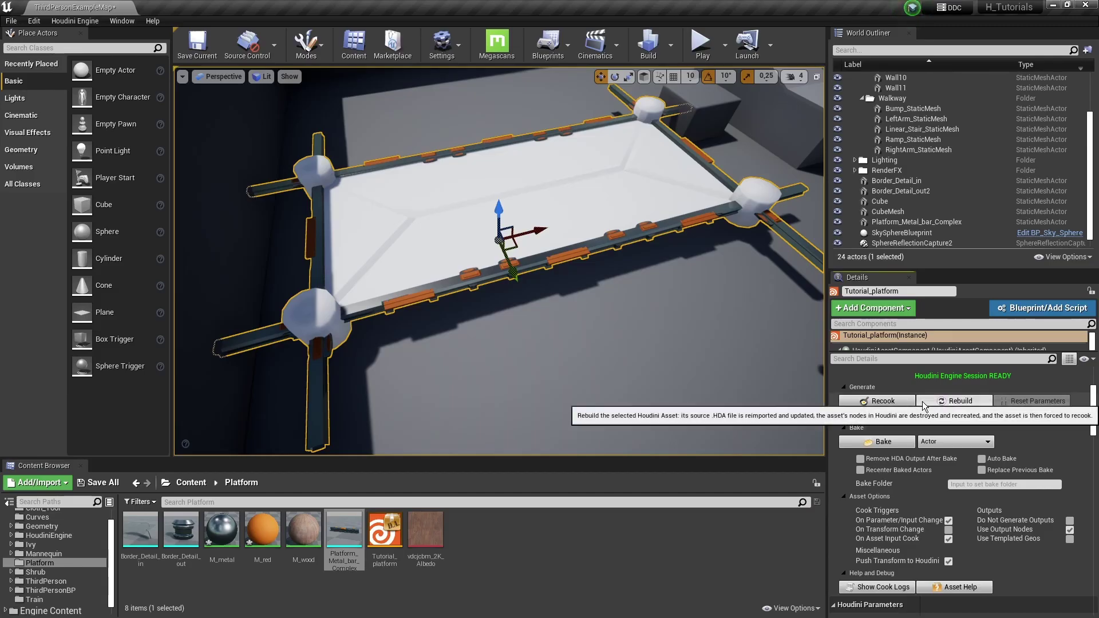
Switch to Unreal Engine, rebuild the Tutorial_platform asset and view the instanced border meshes
left_click(955, 401)
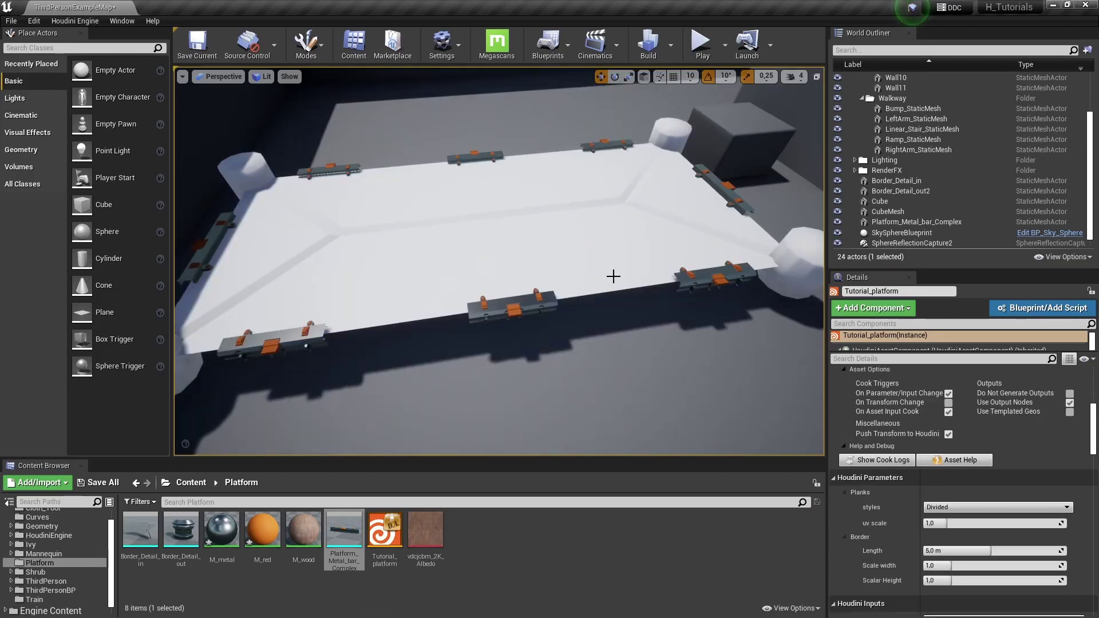
right_click_drag(614, 276, 522, 335)
left_click_drag(522, 335, 548, 293)
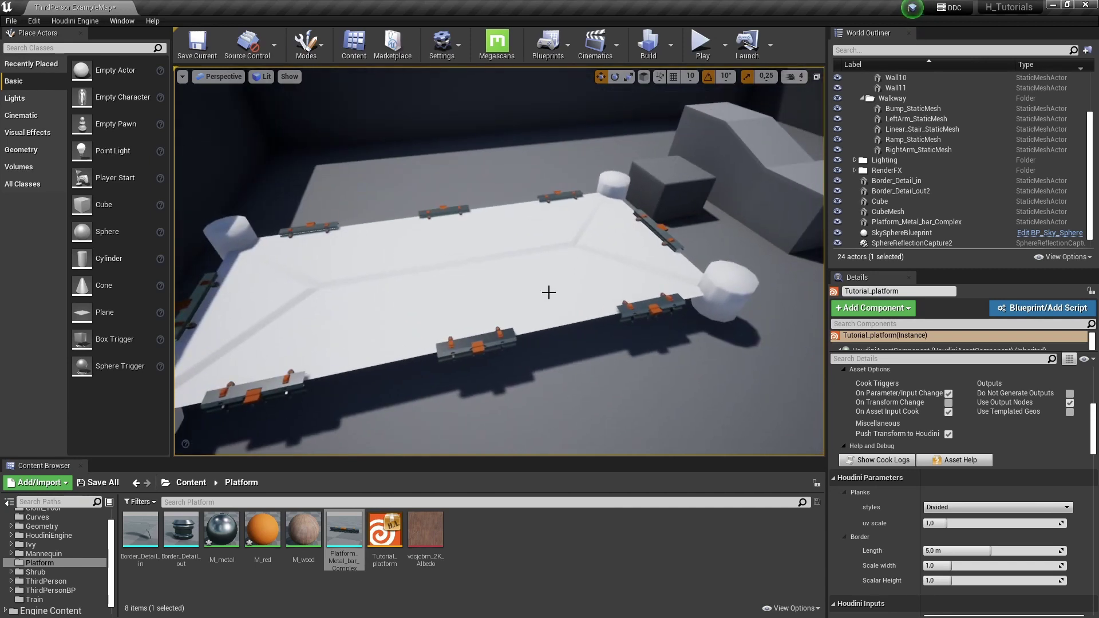
Check the size of the Platform_Metal_bar_Complex mesh, set the platform's border Length to 2.0 m, and view the border bars
mouse_move(352, 536)
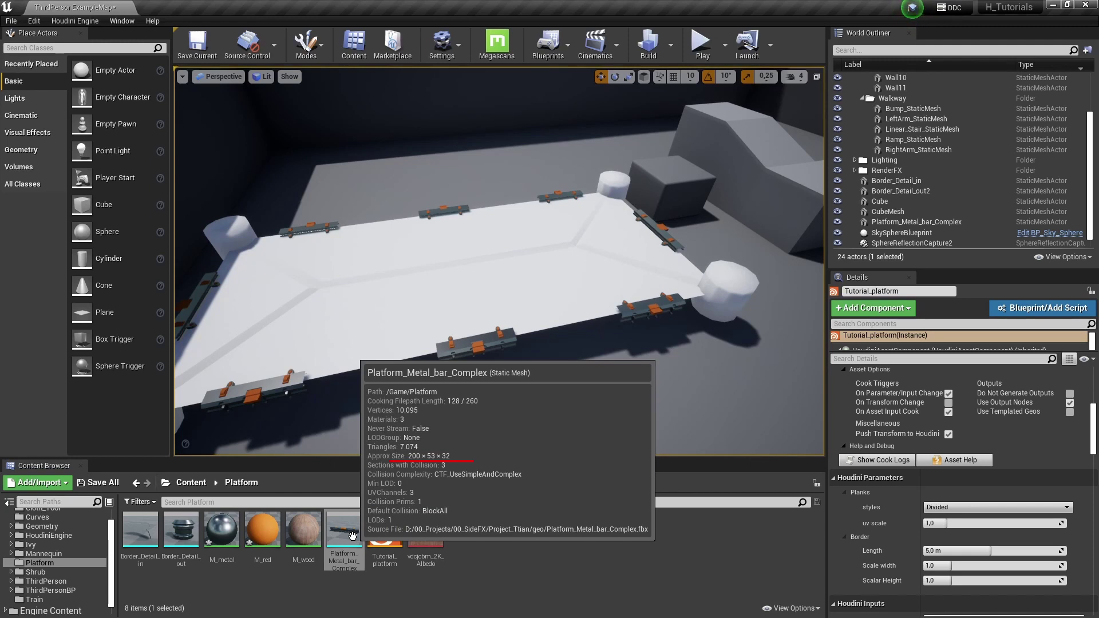
left_click(522, 315)
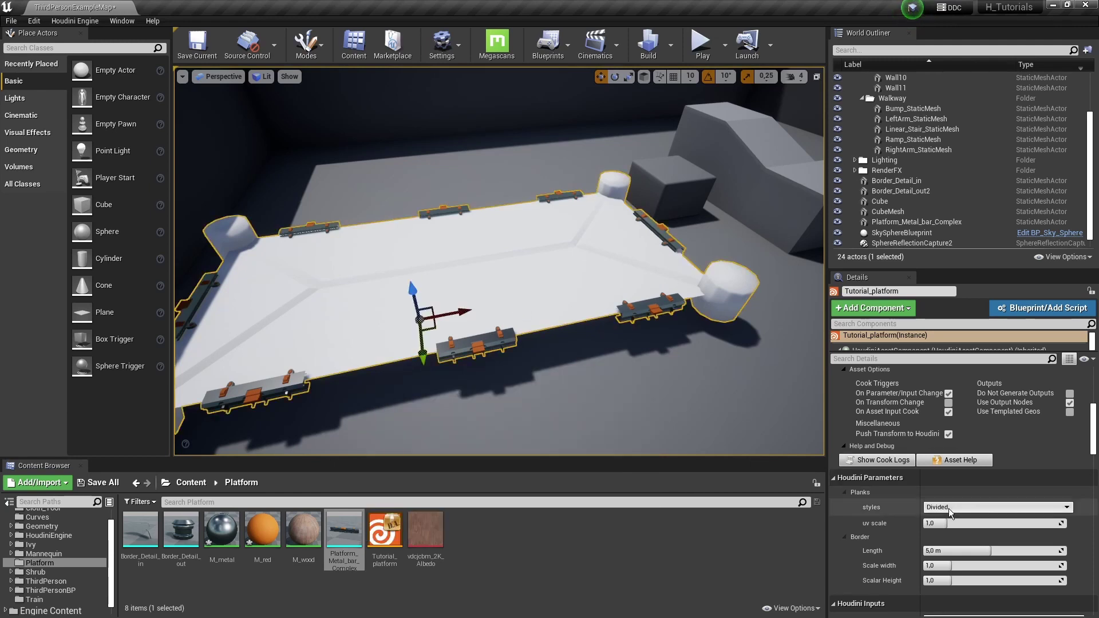
scroll(949, 512, "down", 1)
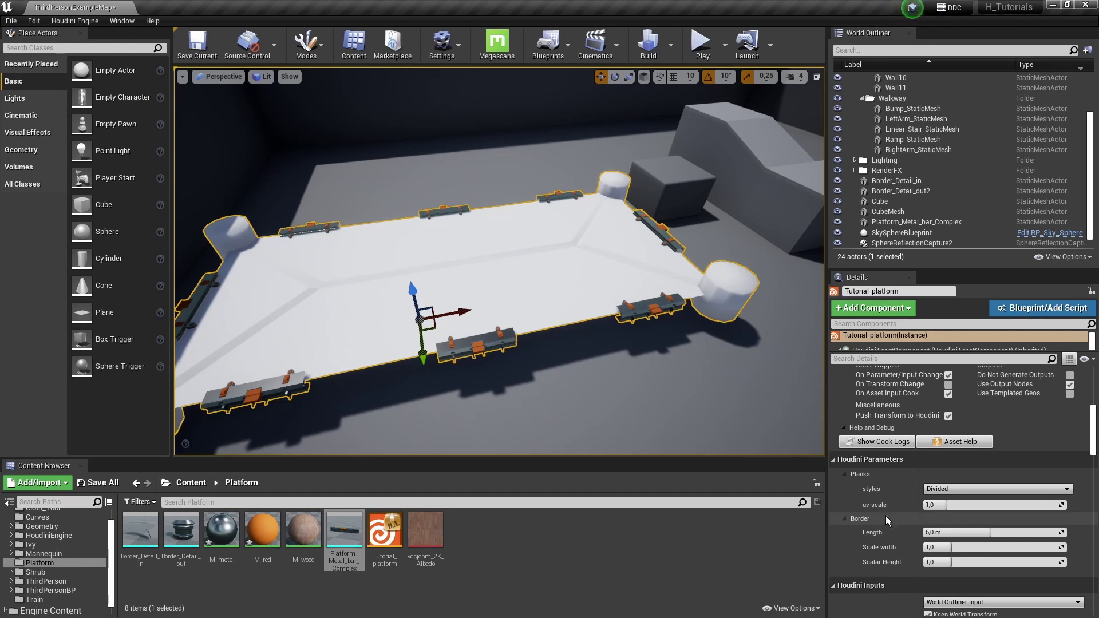
left_click(940, 532)
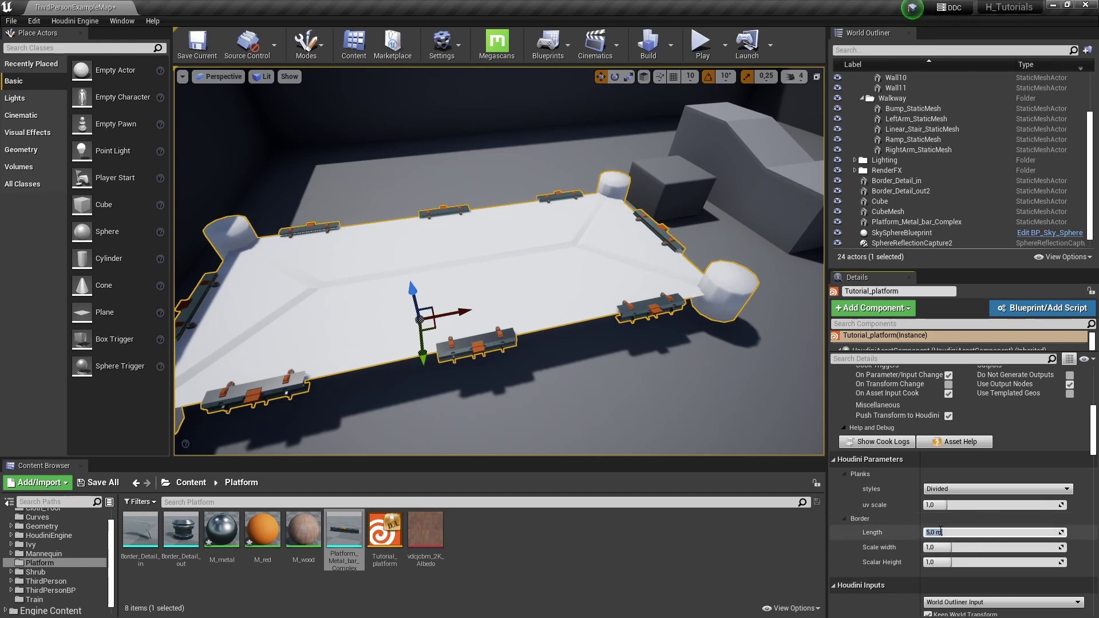
key("Return")
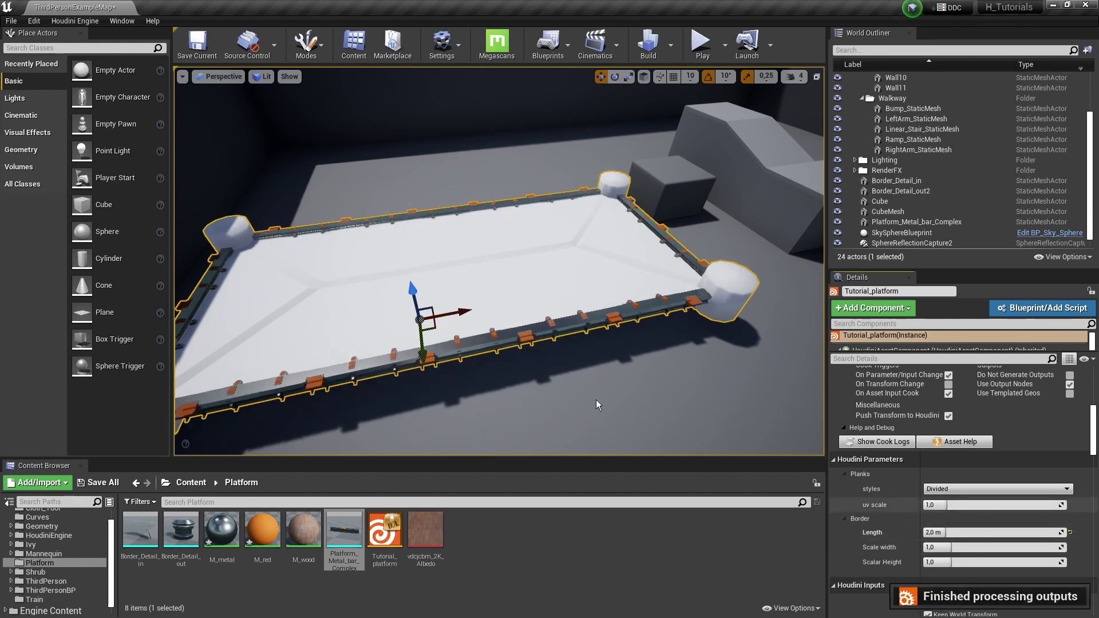
right_click_drag(490, 283, 565, 356)
key("g")
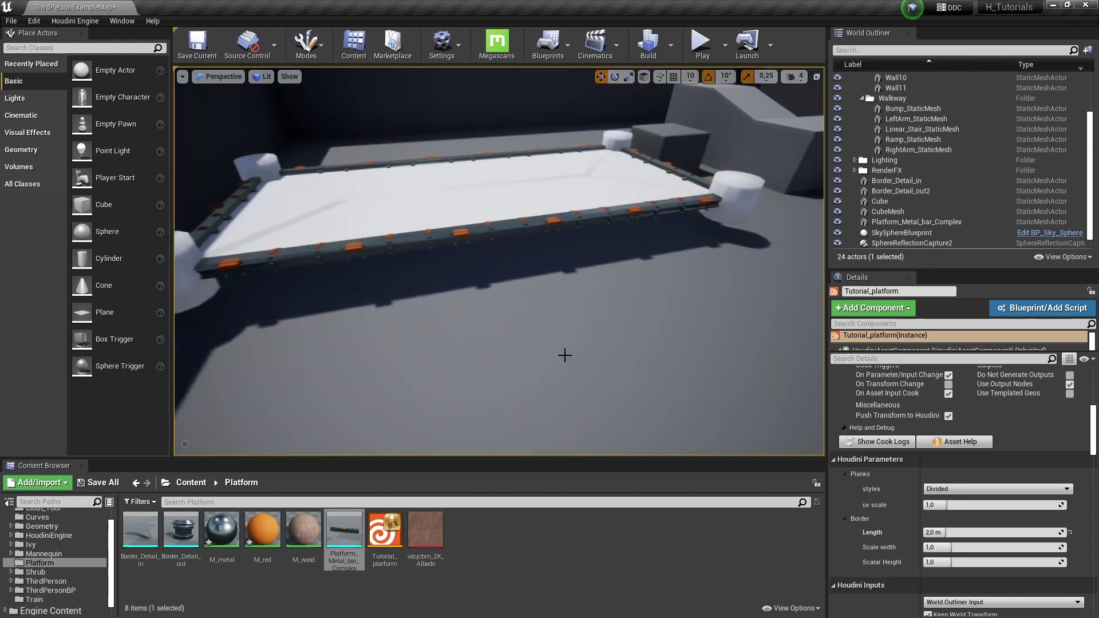
right_click_drag(480, 392, 481, 393)
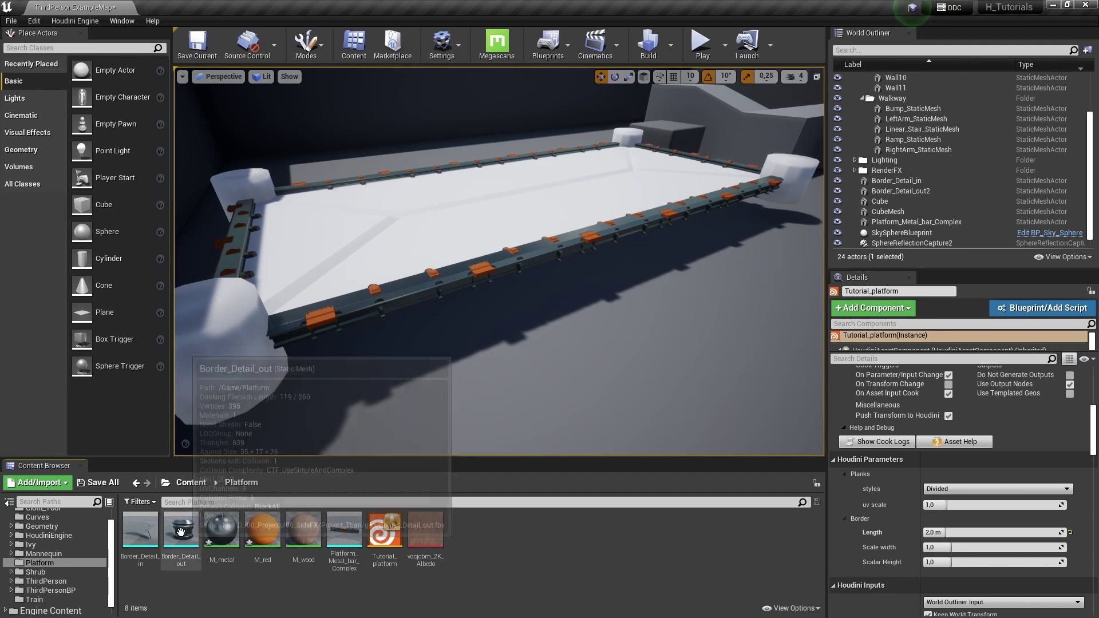
Copy the reference of the Border_Detail_out static mesh and switch to Houdini
right_click(181, 529)
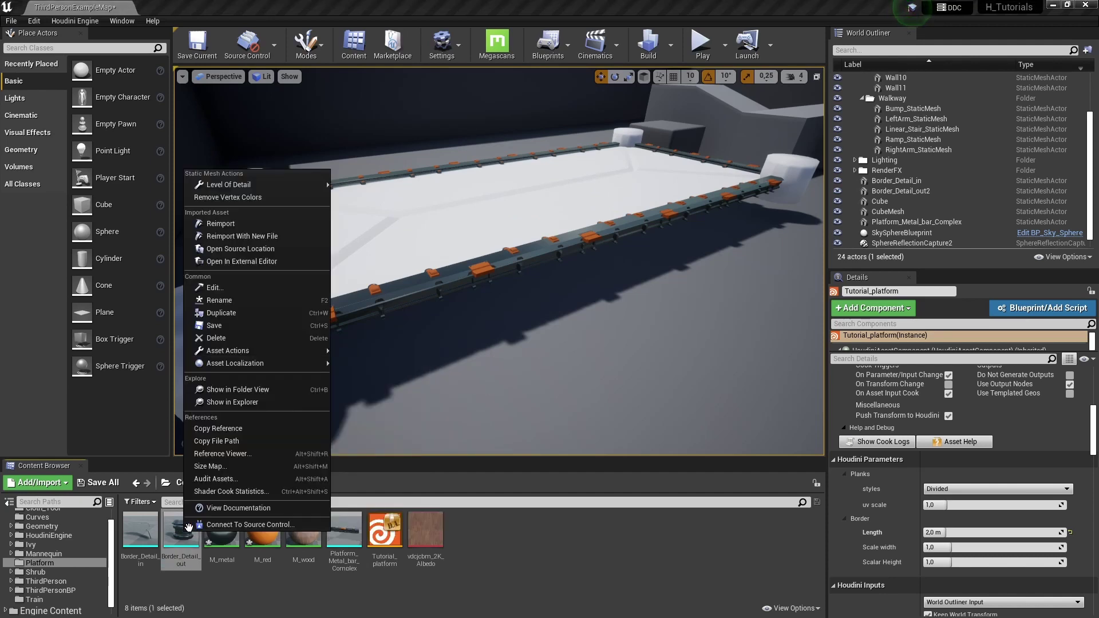
left_click(235, 429)
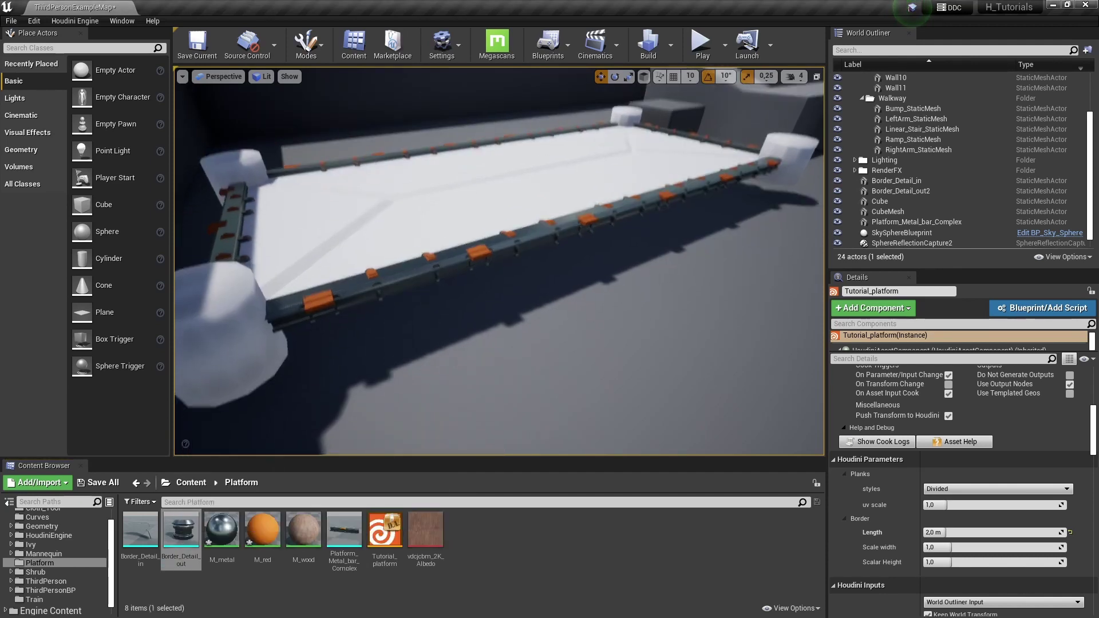
key("alt+Tab")
Add a second Labs Instance Attributes node, wire it to the first output of get_corners and display it
key("Tab")
type("in")
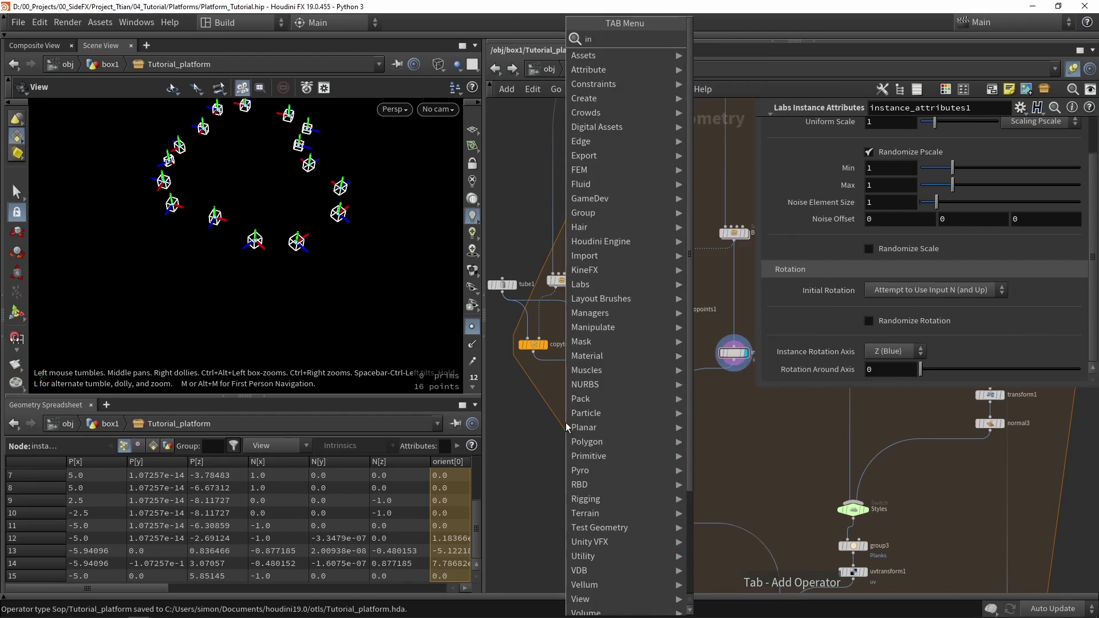
type("sta")
left_click(750, 181)
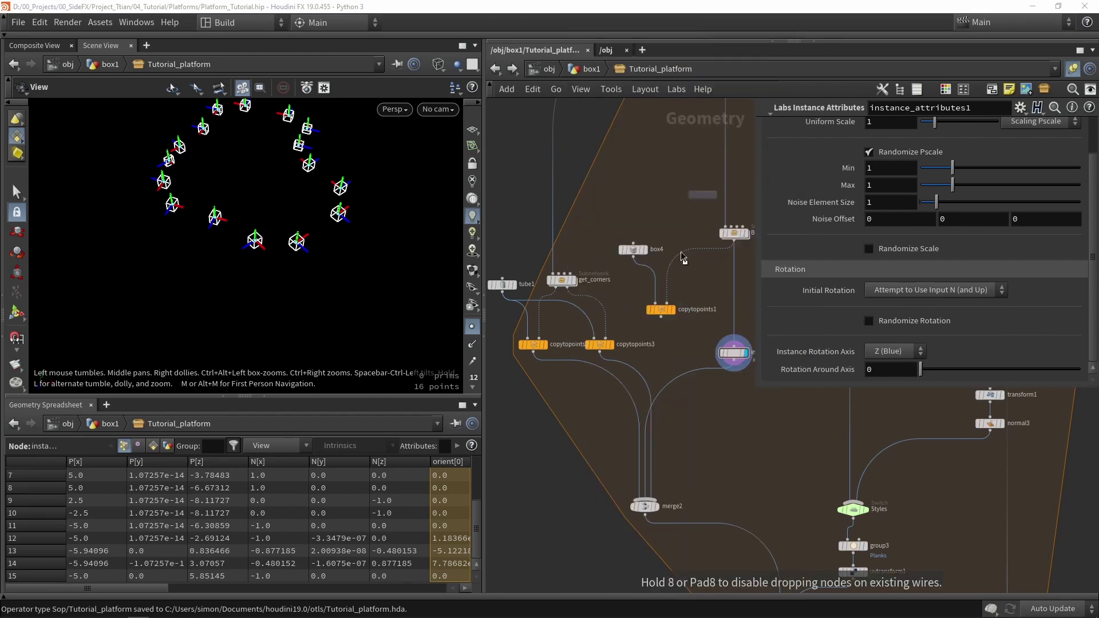
left_click(562, 409)
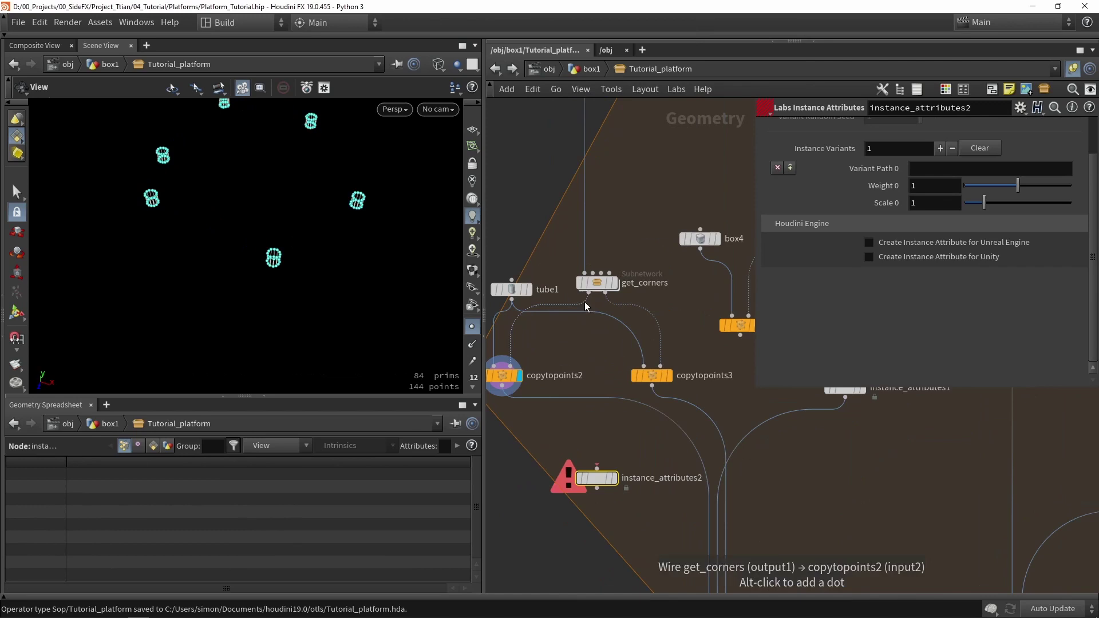
left_click_drag(587, 295, 580, 456)
left_click(589, 455)
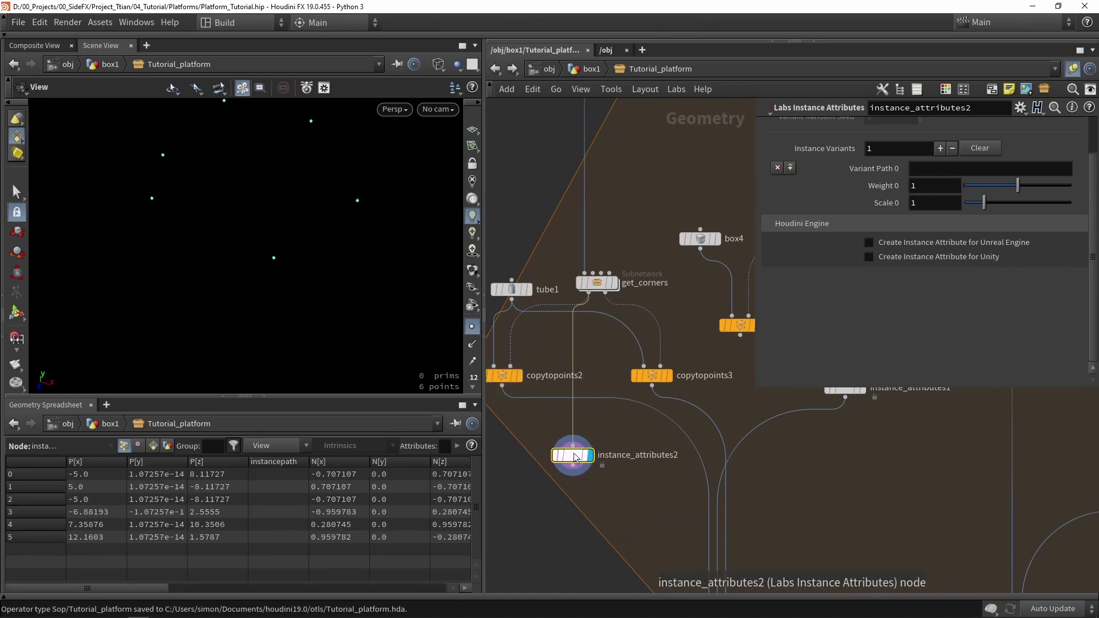
Enable Create Instance Attribute for Unreal Engine on instance_attributes2 and paste the copied Border_Detail_out reference as Variant Path 0
scroll(837, 242, "up", 2)
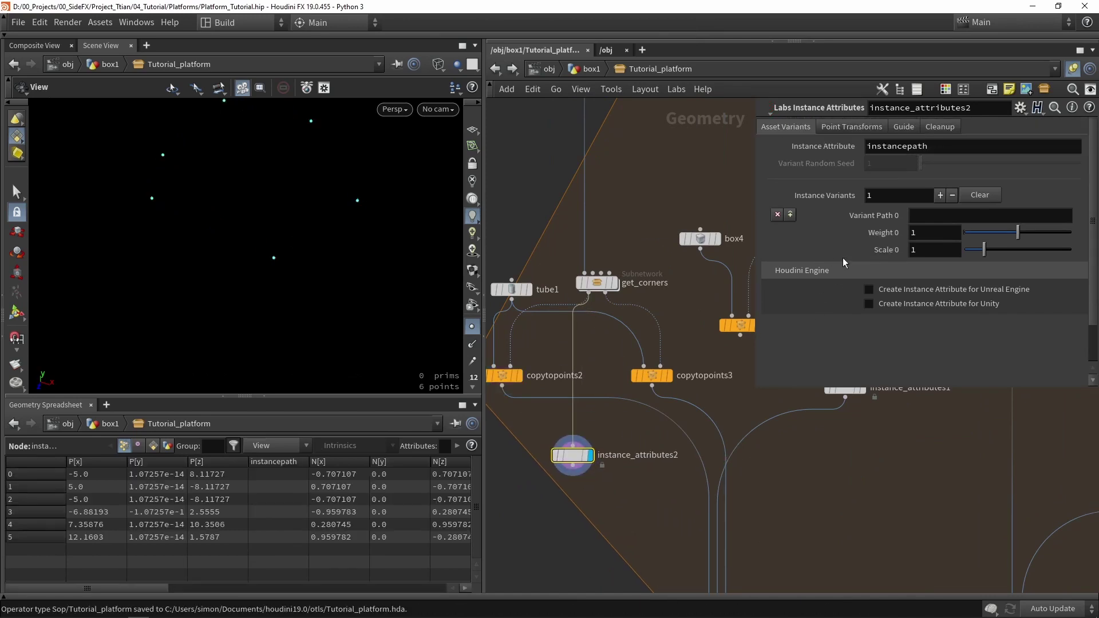
left_click(869, 290)
left_click(958, 216)
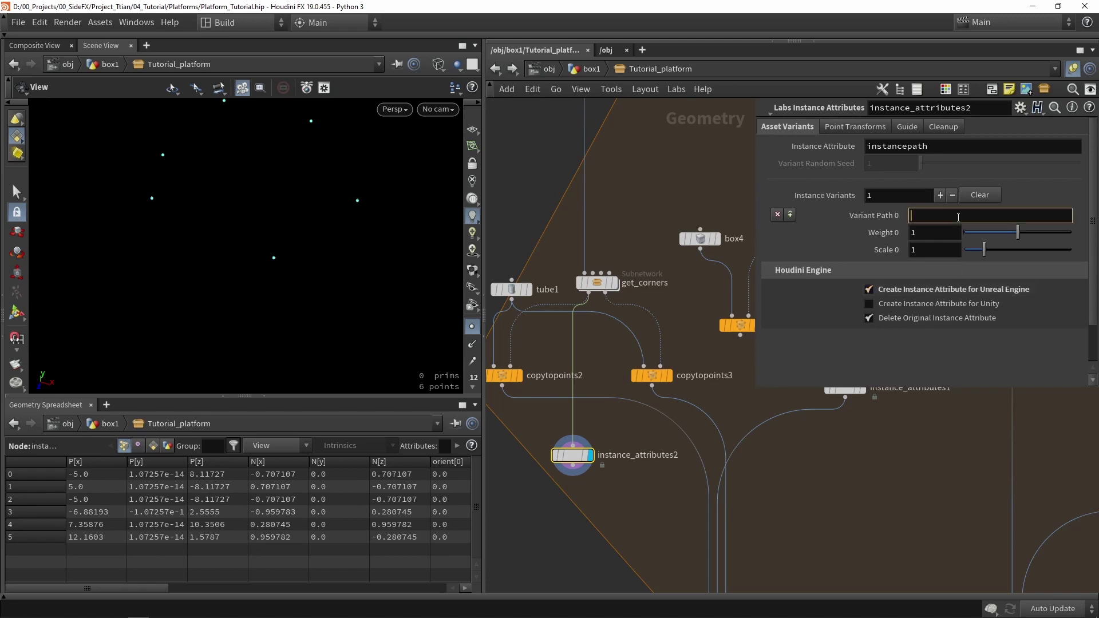
key("ctrl+v")
key("Return")
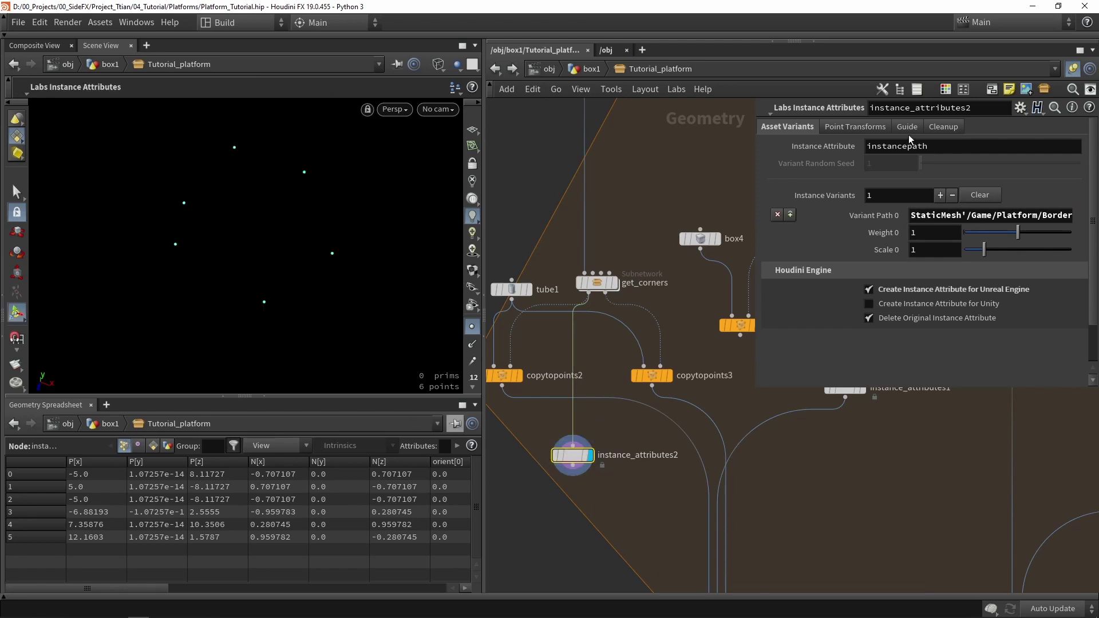
Examine the corner orientation guides of instance_attributes2 at Guide Scale 5, and set the Guide Scale to 0.61
left_click(910, 127)
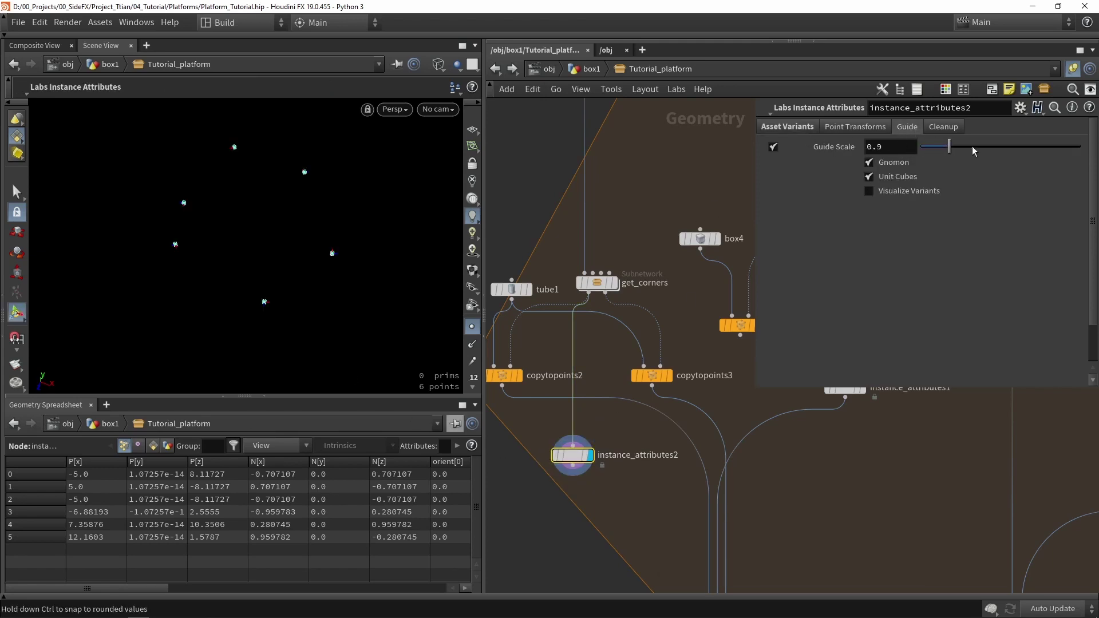
left_click_drag(972, 147, 1091, 143)
left_click_drag(329, 215, 312, 189, "alt")
scroll(272, 208, "up", 4)
scroll(277, 210, "down", 2)
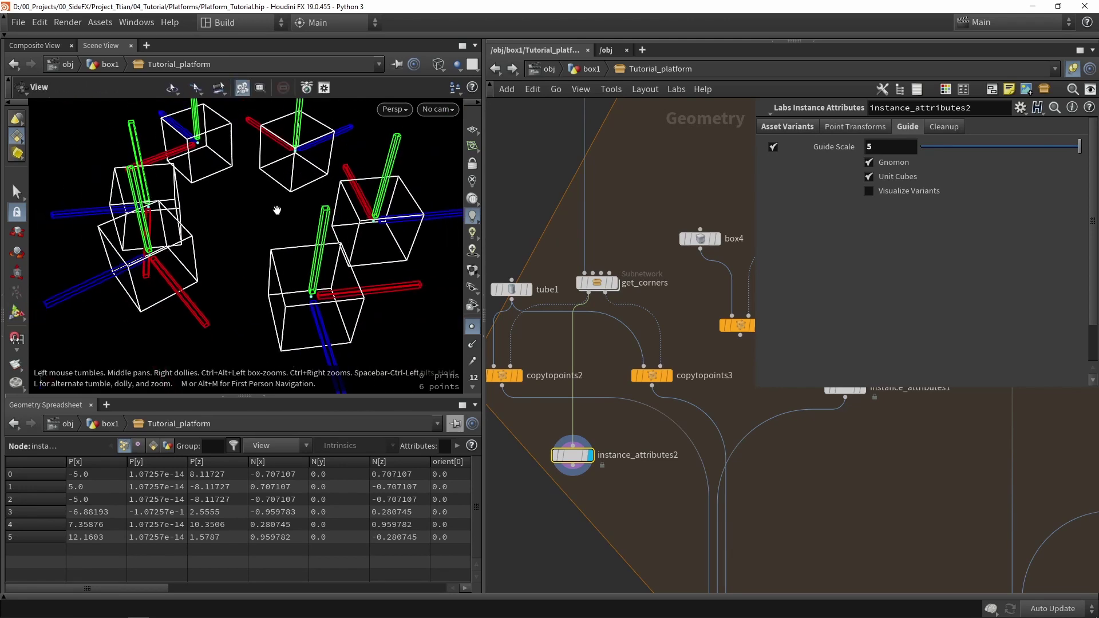
key("Return")
mouse_move(939, 149)
left_mouse_down()
mouse_move(952, 152)
mouse_move(939, 147)
left_mouse_up()
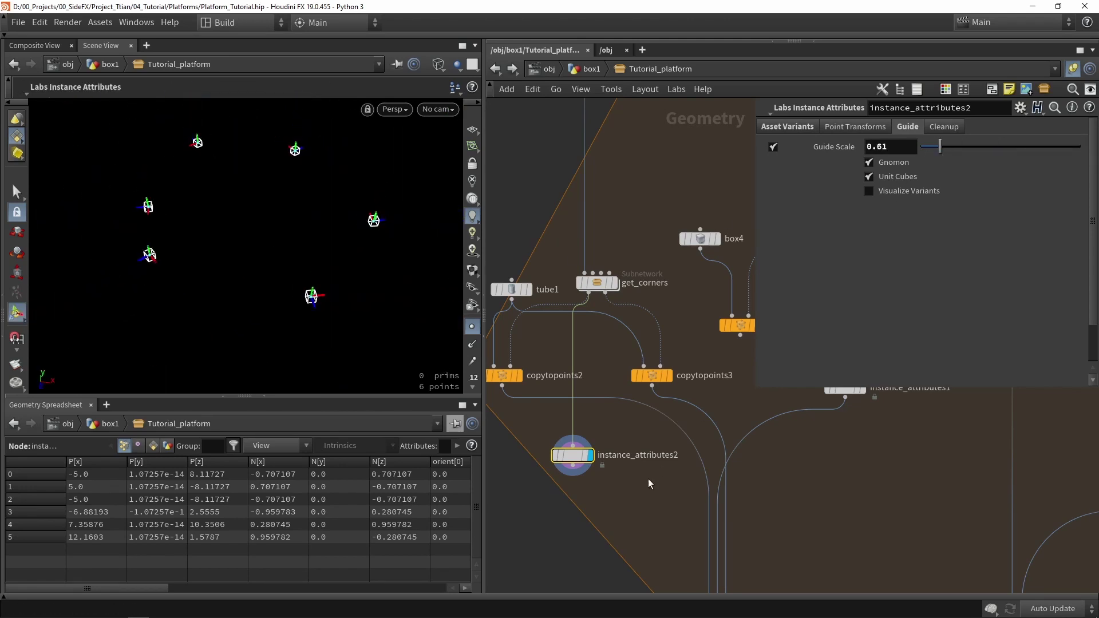
Connect instance_attributes2 to merge2 in place of copytopoints2, and align the node below get_corners
middle_click_drag(618, 495, 565, 344)
middle_click_drag(572, 270, 618, 324)
left_click_drag(595, 302, 584, 353)
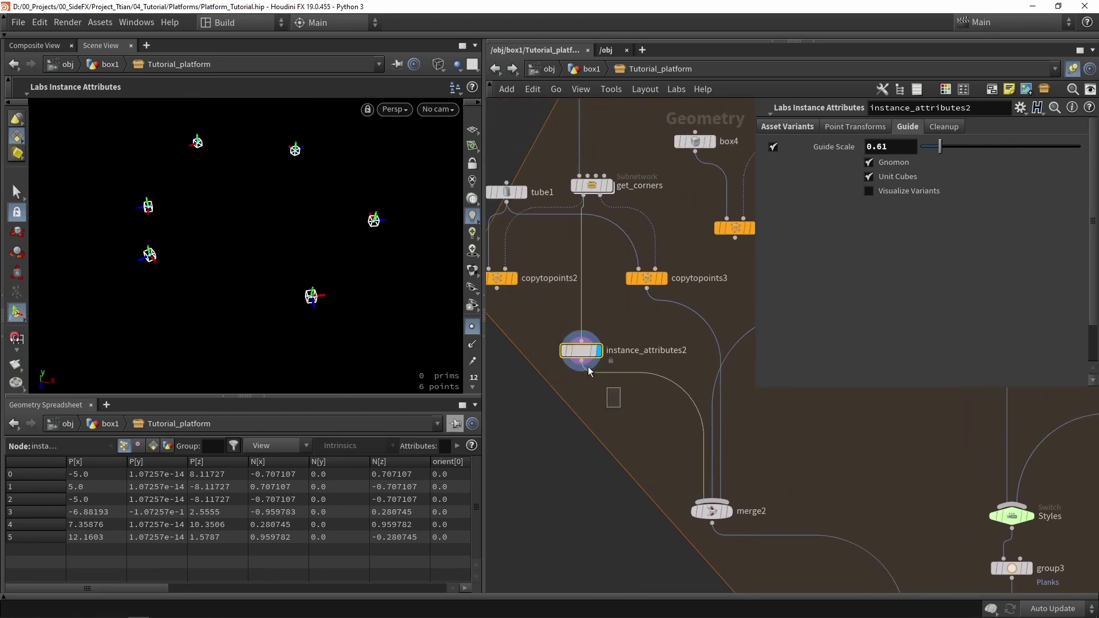
Save the Tutorial_platform digital asset with the corner instancing node
left_click(100, 24)
mouse_move(273, 97)
left_click(301, 121)
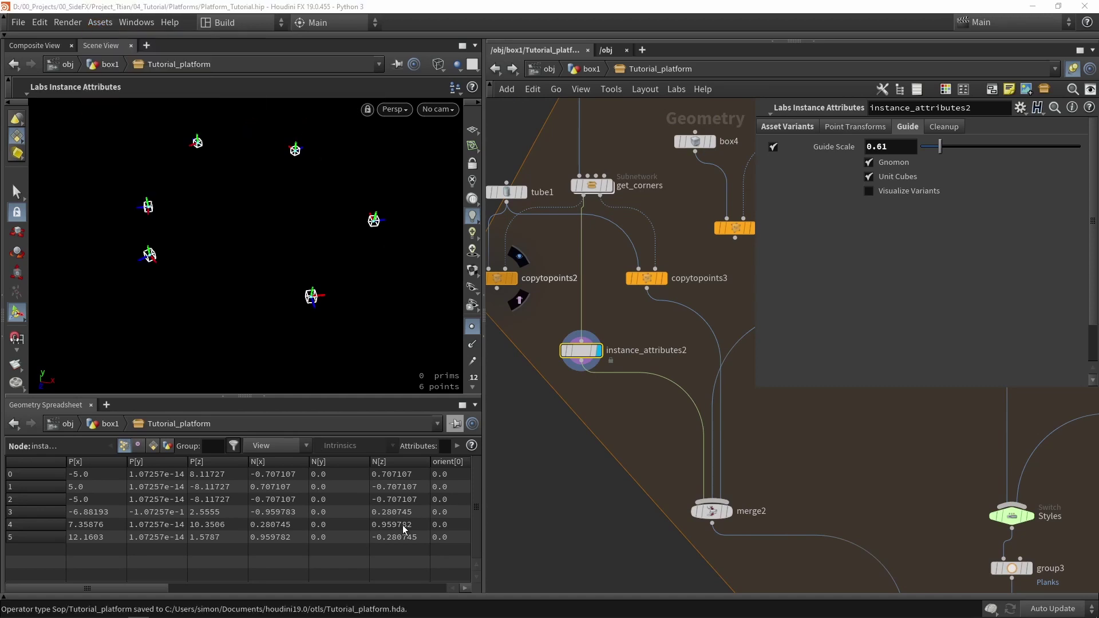
left_click(538, 482)
Switch to Unreal Engine, rebuild the Tutorial_platform asset and examine the outer corners of the border from several angles
key("alt+Tab")
left_click(938, 460)
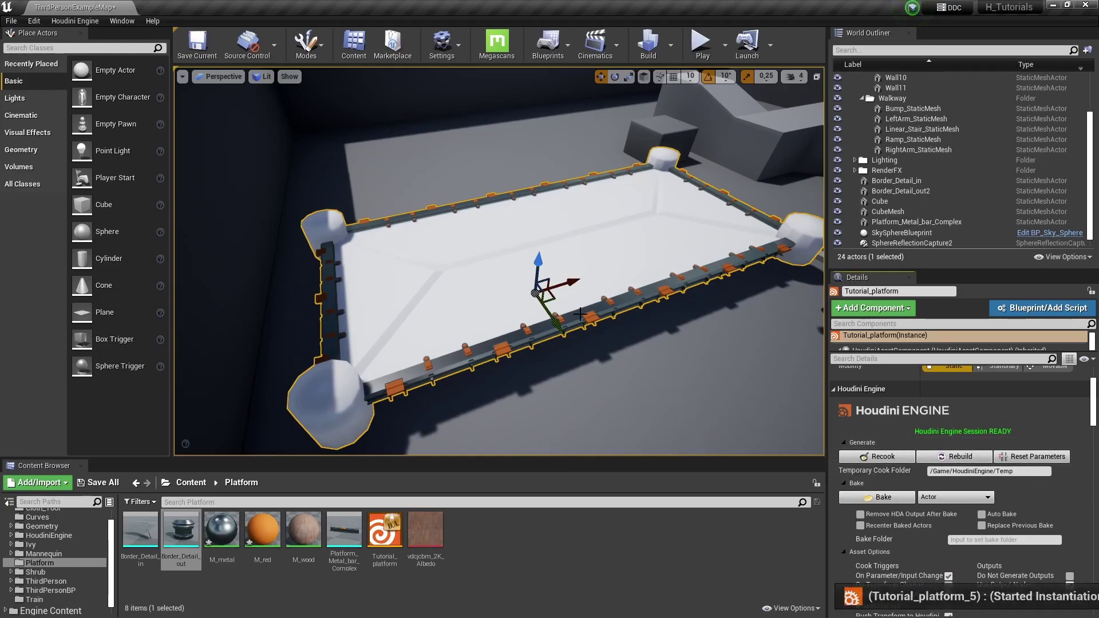
mouse_move(580, 314)
right_mouse_down()
mouse_move(618, 314)
mouse_move(580, 314)
right_mouse_up()
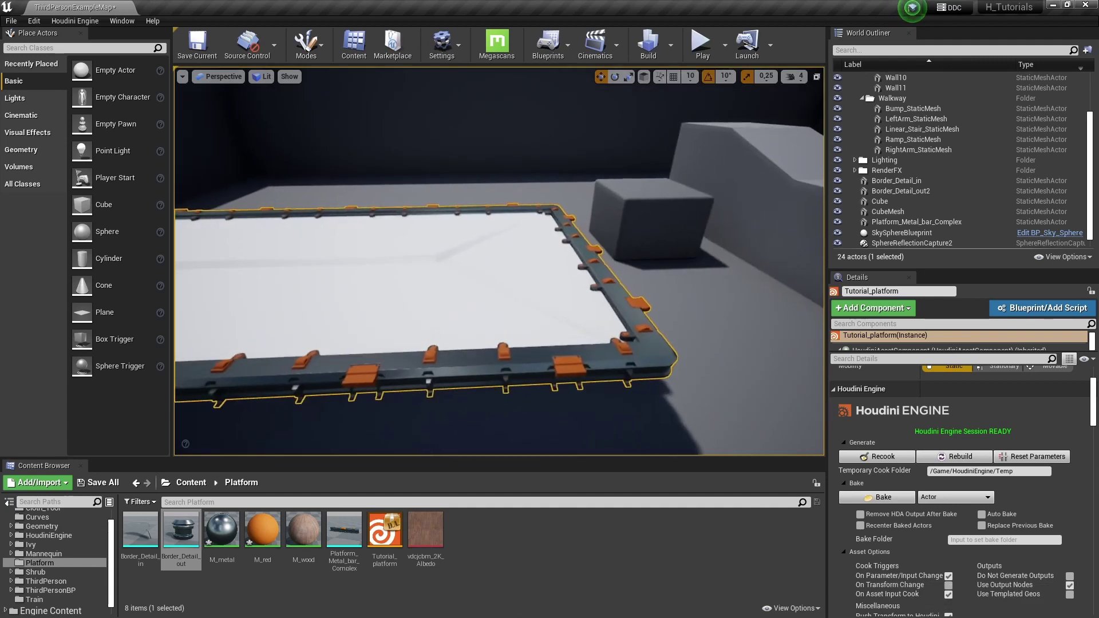
left_click_drag(637, 330, 282, 343, "alt")
right_click_drag(637, 329, 637, 329)
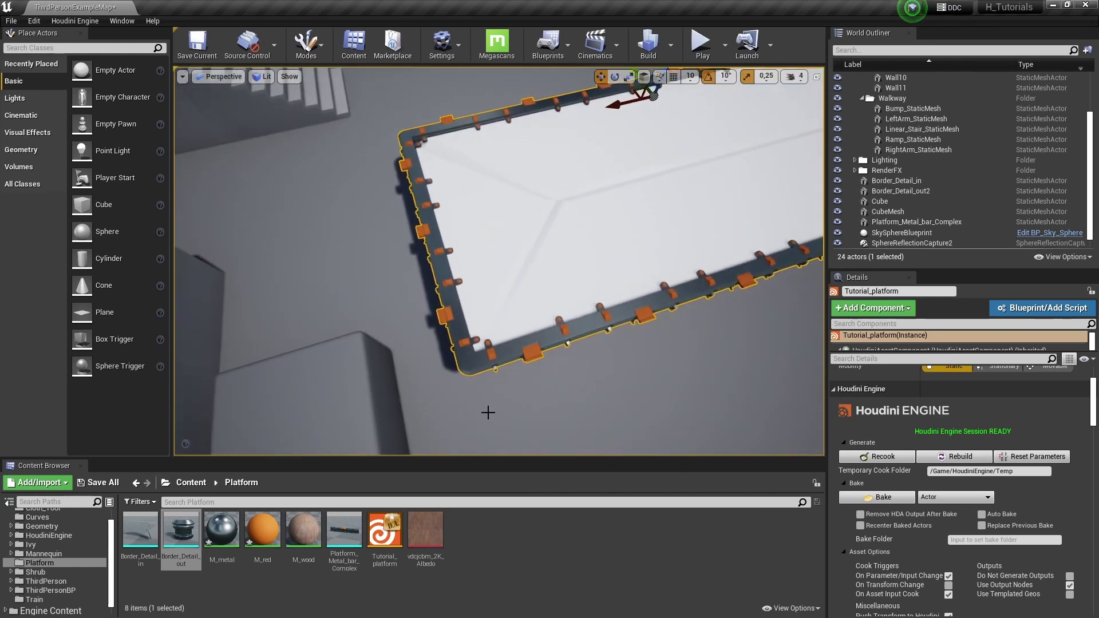
right_click_drag(462, 375, 462, 375)
right_click_drag(520, 353, 521, 354)
key("g")
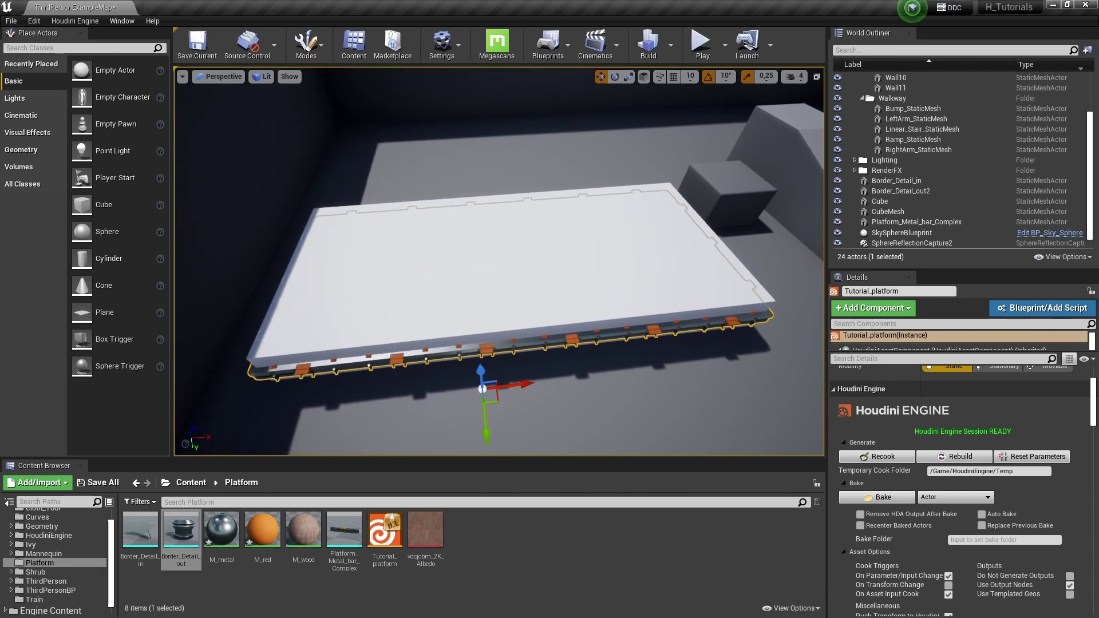
Duplicate the platform's blockout cube by rotating a copy so that it overlaps the original at an angle
left_click(520, 298)
right_click_drag(521, 297, 521, 298)
key("e")
left_click_drag(428, 250, 519, 158, "alt")
key("w")
right_click_drag(519, 159, 540, 204)
key("g")
scroll(540, 204, "down", 3)
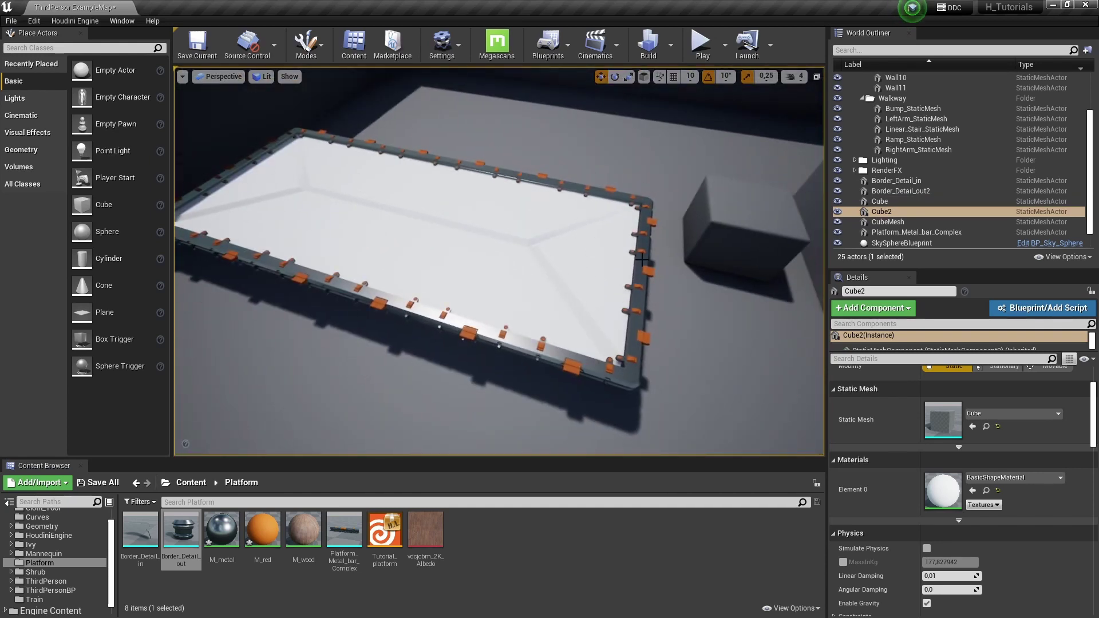
Set Cube and Cube2 as the Tutorial_platform asset's World Outliner input and view the combined platform with its inner corners
left_click(642, 259)
scroll(893, 499, "down", 5)
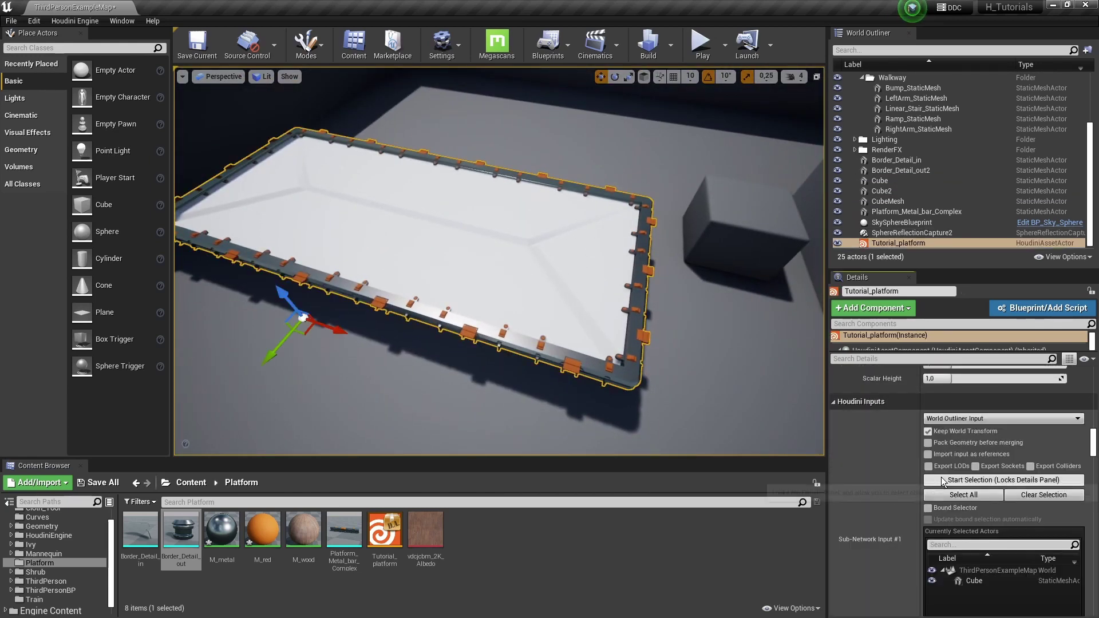
left_click(941, 481)
right_click_drag(634, 241, 606, 202)
key("g")
left_click(634, 180, "ctrl")
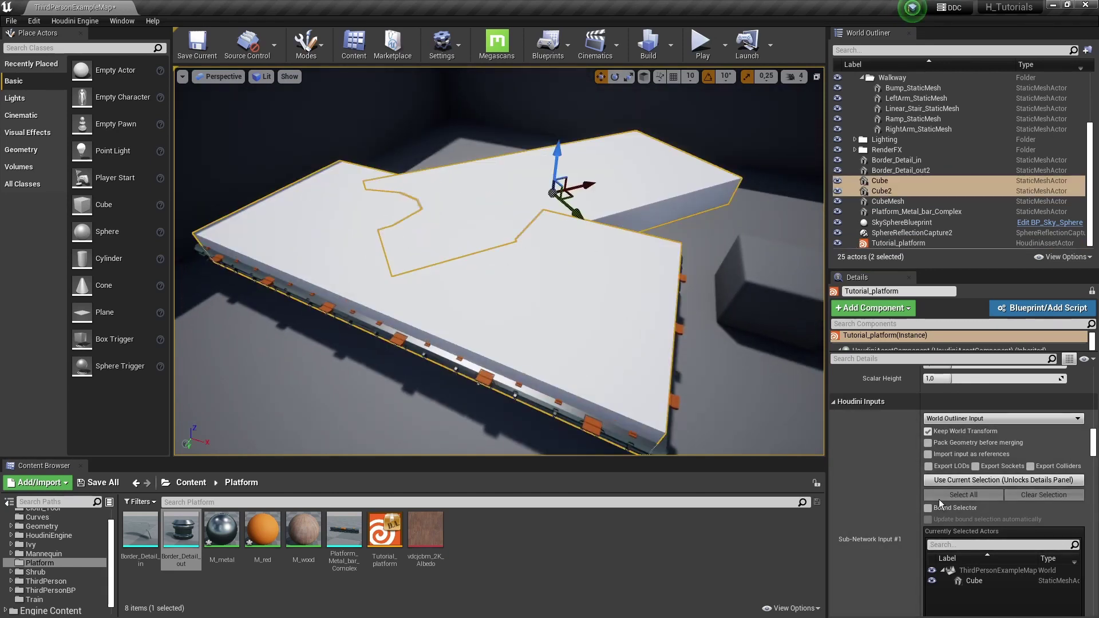
left_click(974, 482)
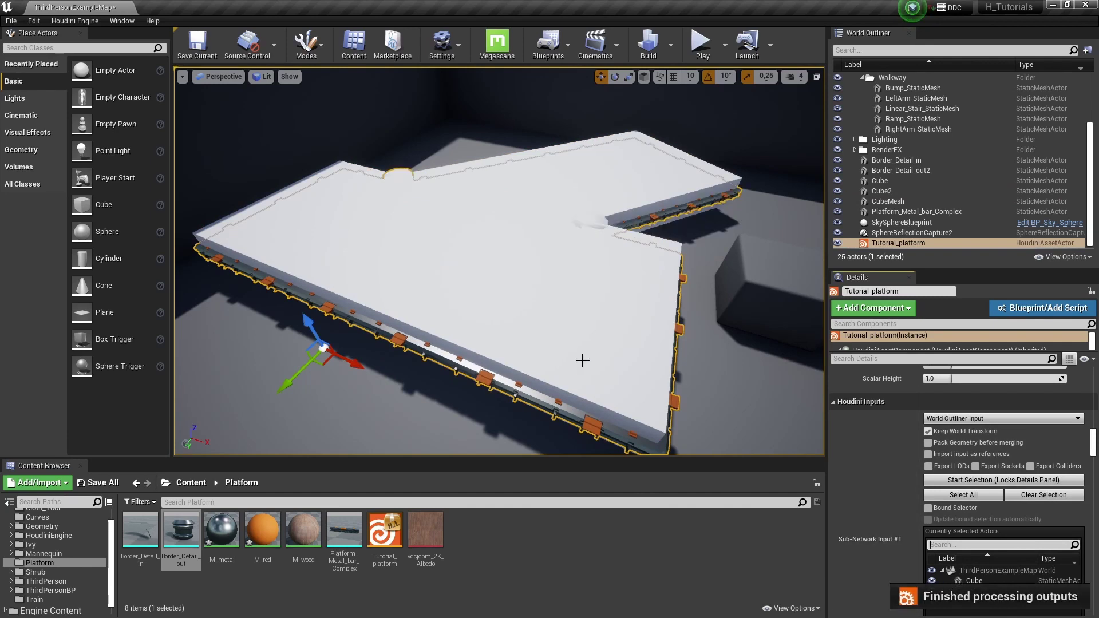
right_click_drag(581, 361, 393, 206)
key("g")
key("w")
key("s")
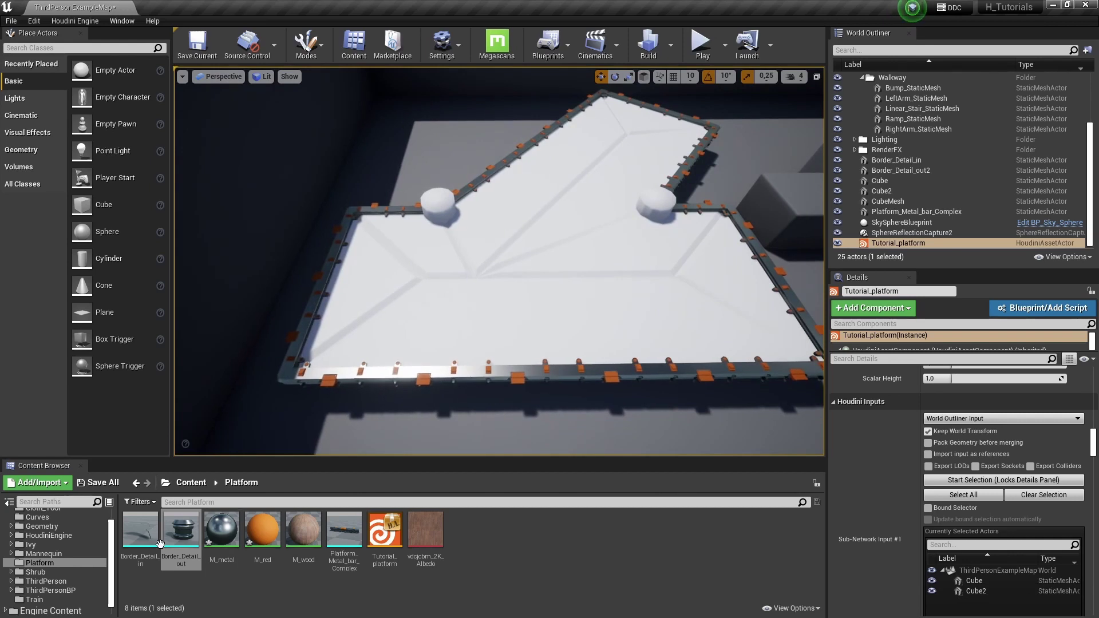
Copy the reference of the Border_Detail_in static mesh and switch back to Houdini
right_click(142, 535)
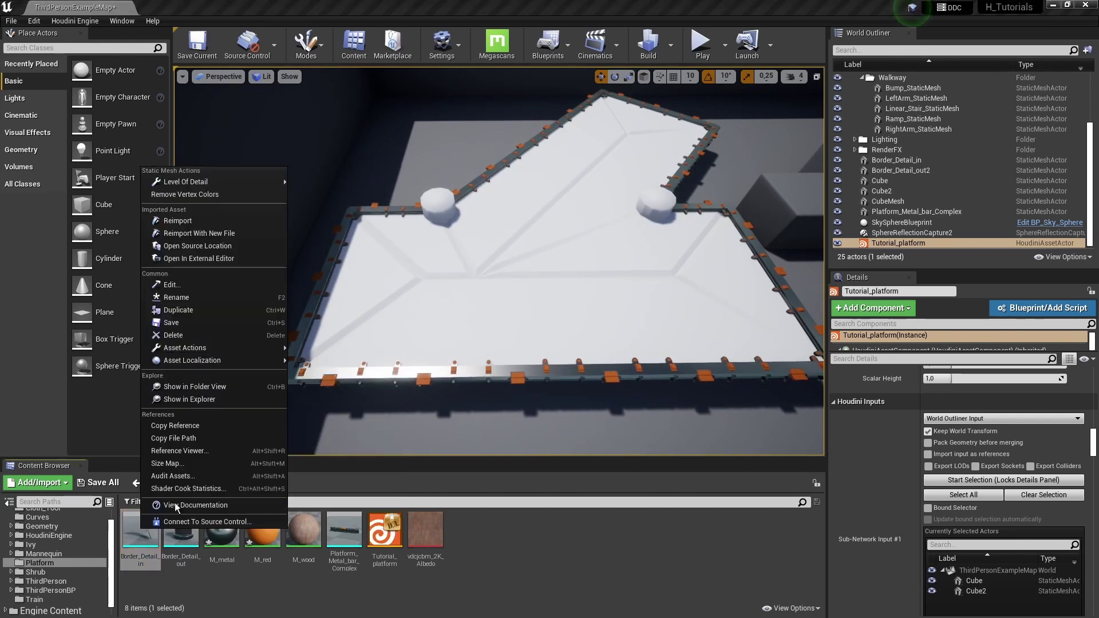
left_click(198, 427)
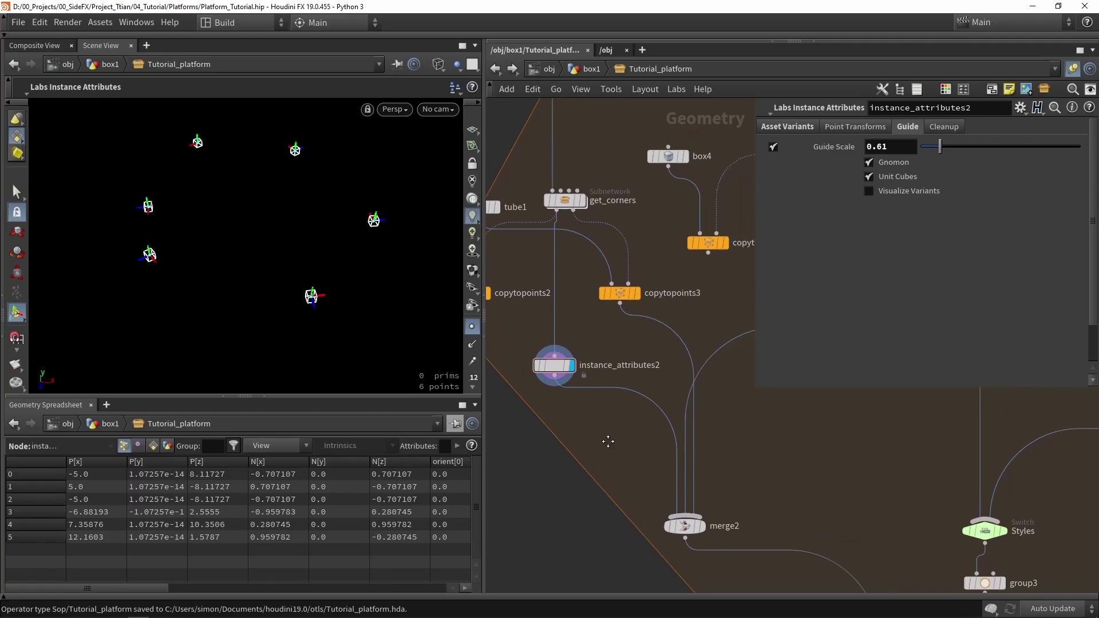
middle_click_drag(608, 442, 608, 442)
Duplicate instance_attributes2, wire the second output of get_corners into the copy, and move copytopoints3 aside
left_click_drag(556, 368, 594, 347)
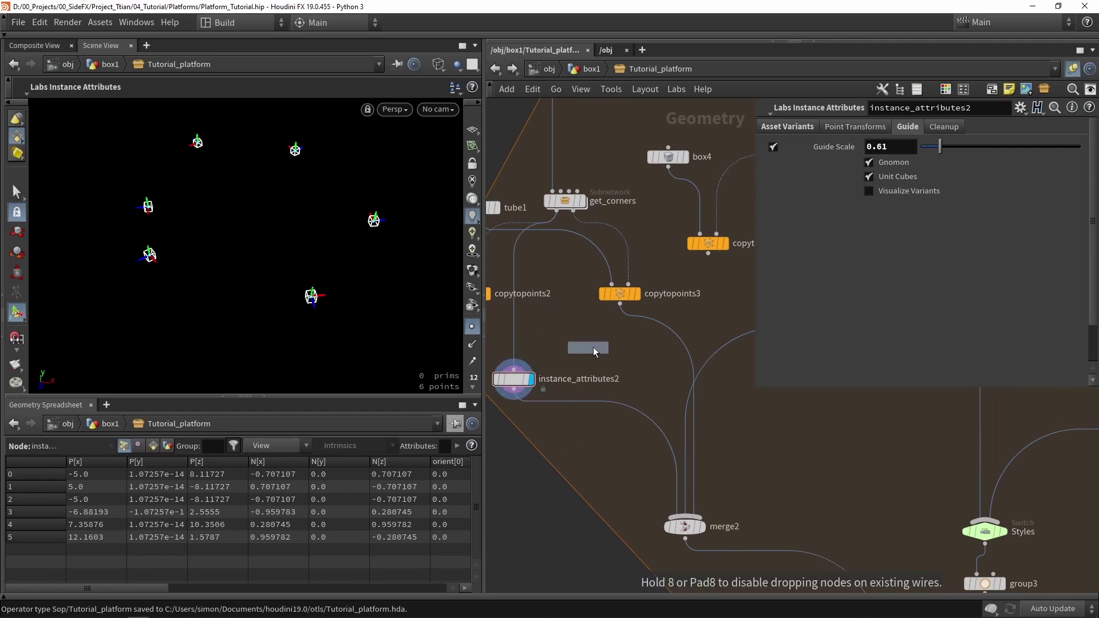
left_click_drag(573, 210, 588, 340)
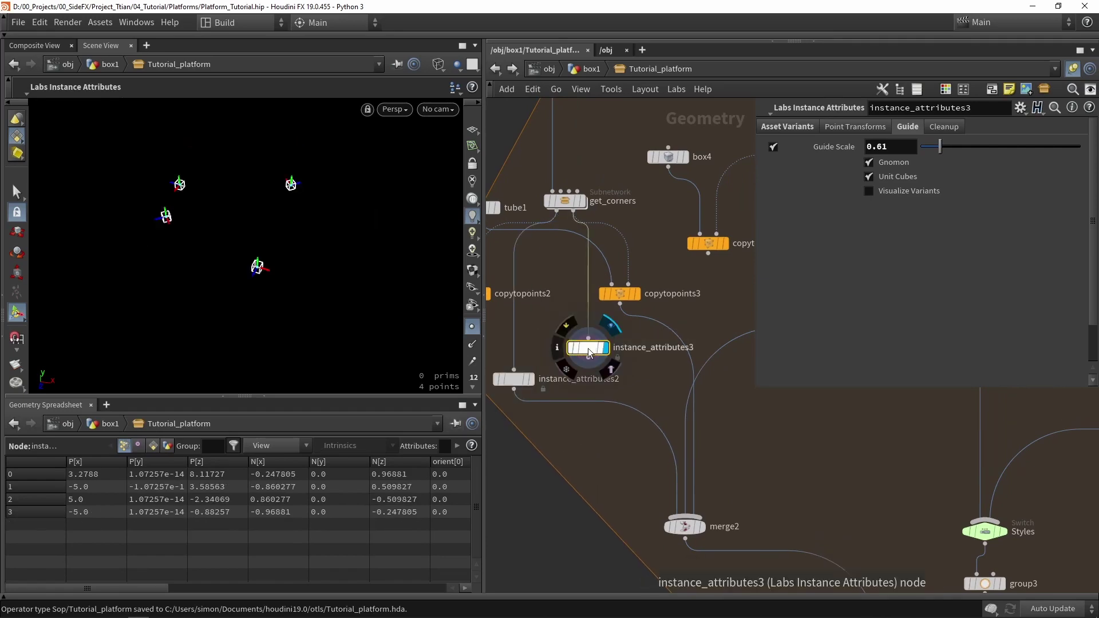
scroll(623, 293, "down", 3)
left_click_drag(625, 296, 572, 295)
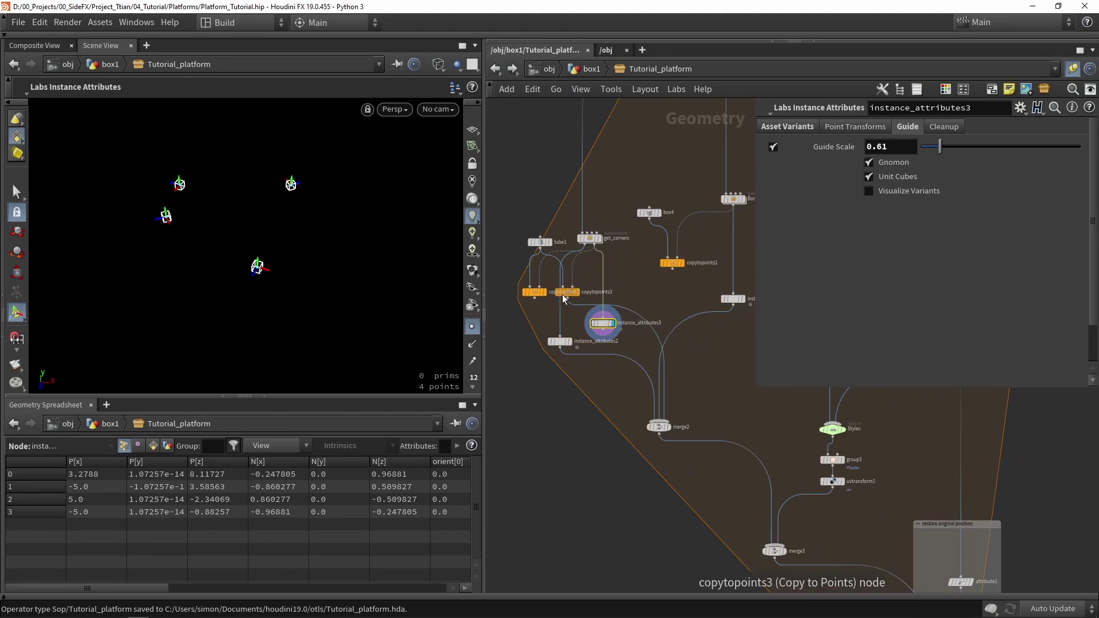
Move tube1, copytopoints2 and copytopoints3 together away from the get_corners branch
scroll(571, 296, "up", 2)
left_click_drag(511, 203, 521, 293)
scroll(571, 309, "down", 3)
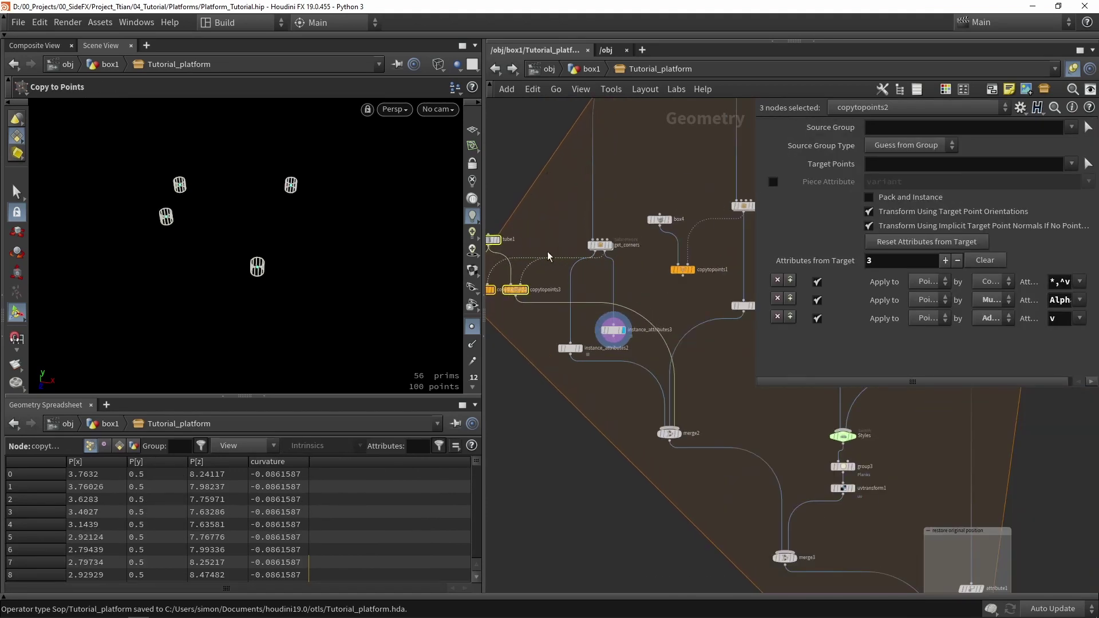
Wire instance_attributes3 into merge2 in place of copytopoints3 and arrange the two corner instance nodes below get_corners
scroll(616, 315, "up", 2)
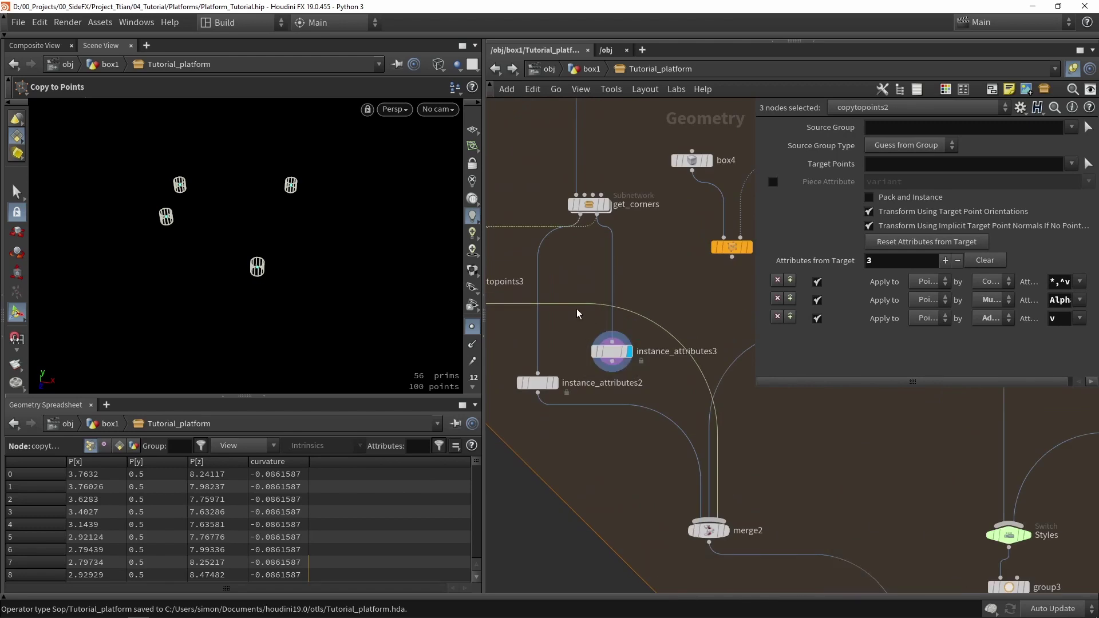
left_click_drag(573, 307, 554, 346)
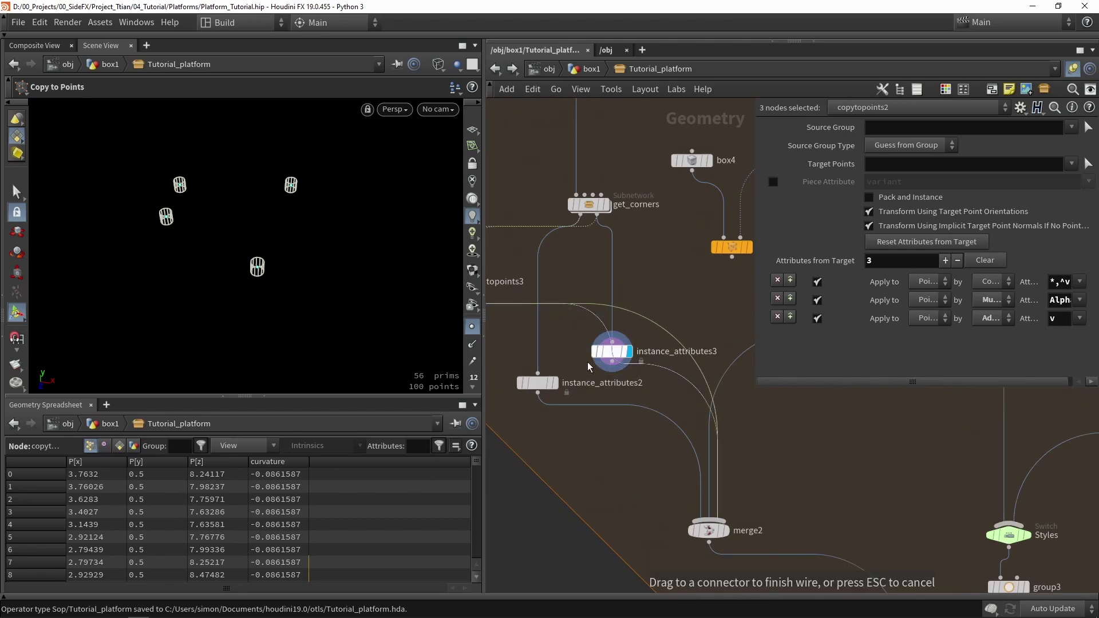
left_click_drag(606, 376, 615, 286)
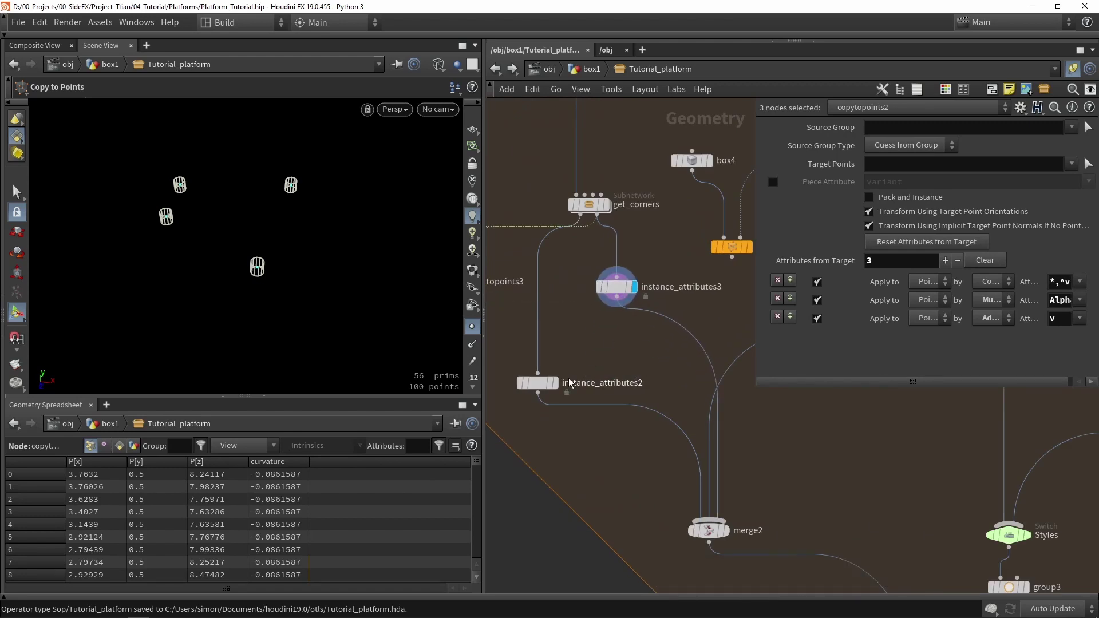
left_click_drag(543, 379, 557, 320)
Set instance_attributes3's Variant Path 0 to the copied Border_Detail_in static mesh reference
left_click(616, 286)
left_click(869, 176)
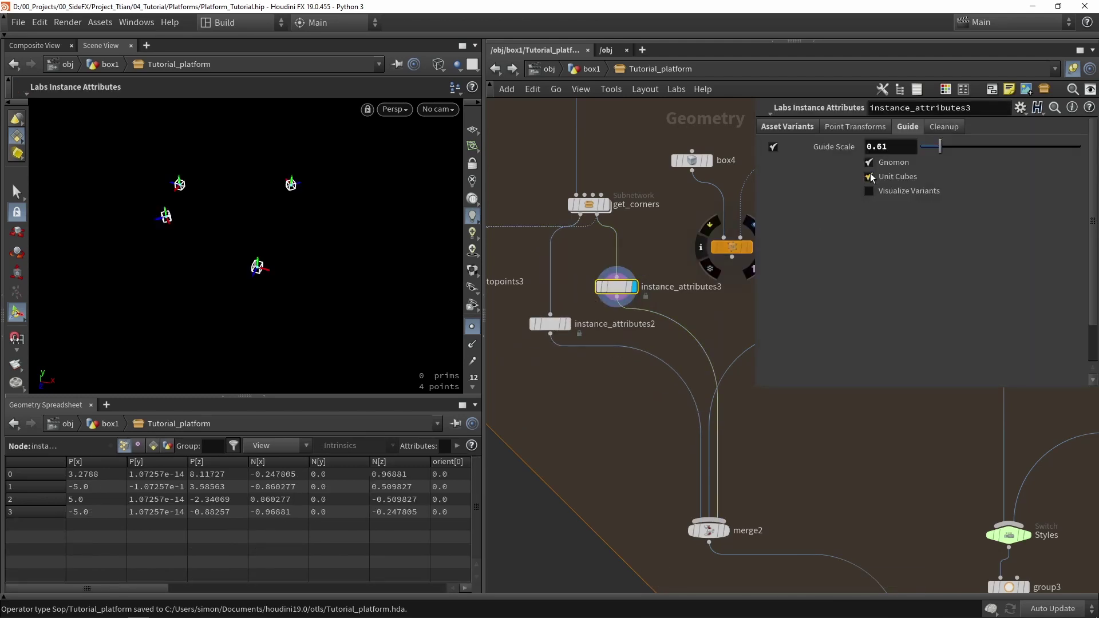
left_click(779, 126)
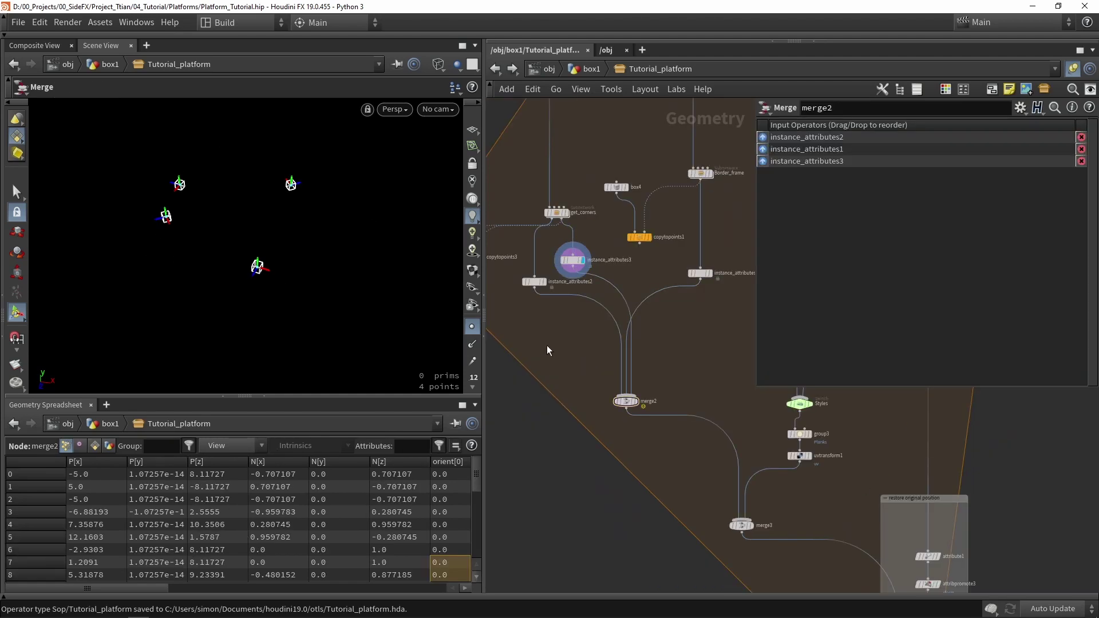
Select merge2 to check the combined instance points and save the Tutorial platform asset
left_click_drag(562, 360, 654, 438)
left_click(106, 23)
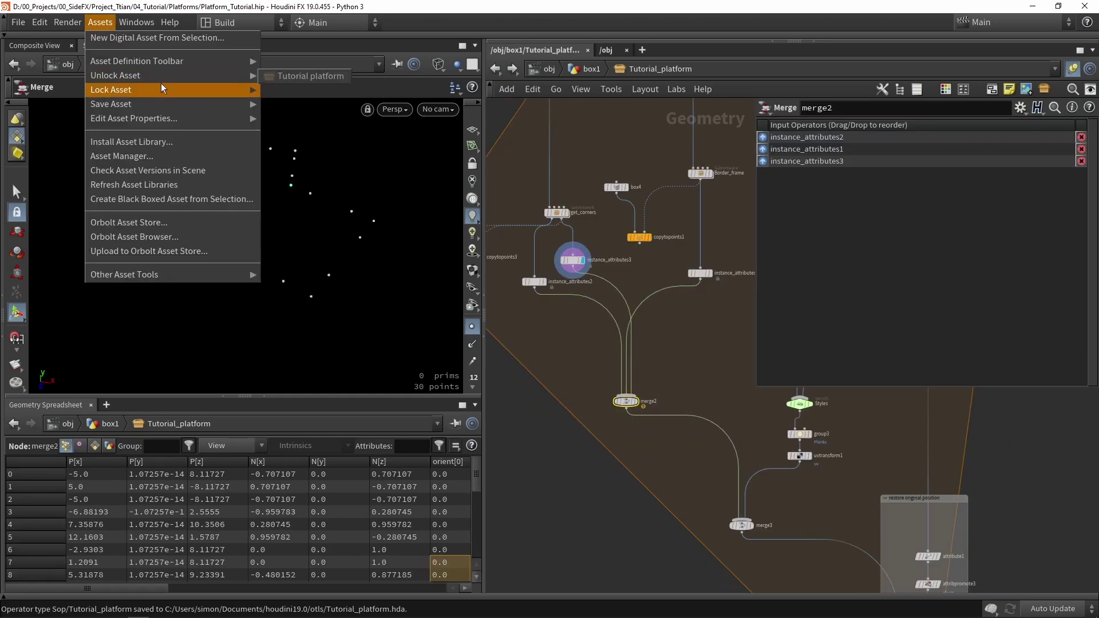
mouse_move(221, 102)
left_click(288, 105)
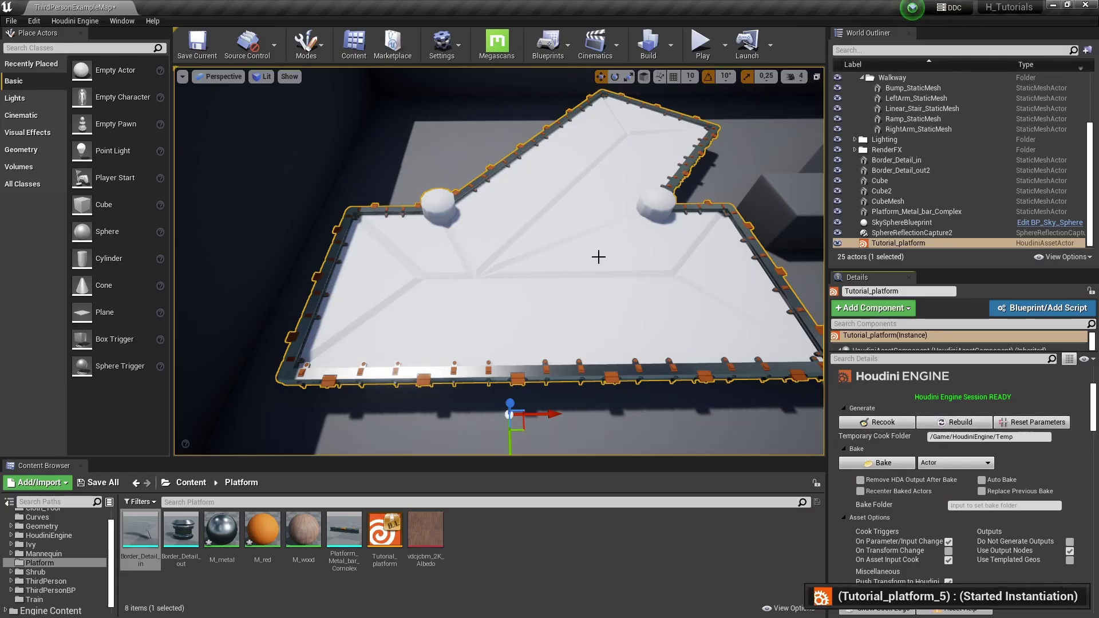
Switch to Unreal Engine and examine the rebuilt platform's border and inner-corner instances from several angles
right_click_drag(599, 264, 647, 252)
key("w")
key("s")
key("a")
right_click_drag(548, 285, 422, 246)
key("w")
key("d")
key("s")
right_click_drag(519, 256, 716, 217)
key("w")
key("w")
right_click_drag(544, 240, 576, 255)
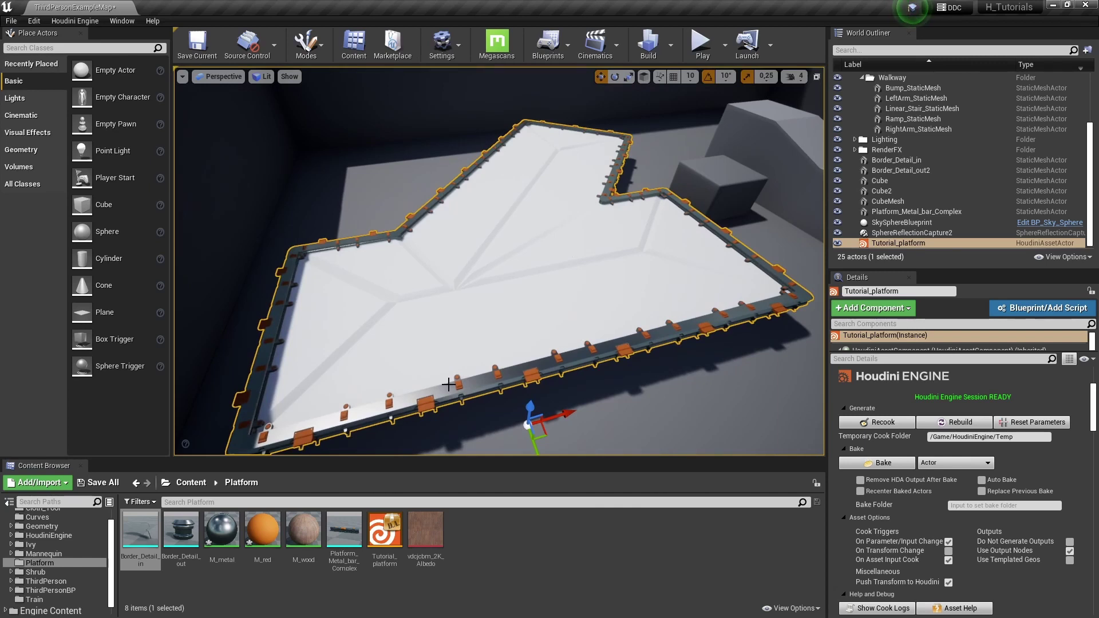
Copy the reference of the M_wood material and switch back to Houdini
scroll(912, 466, "down", 10)
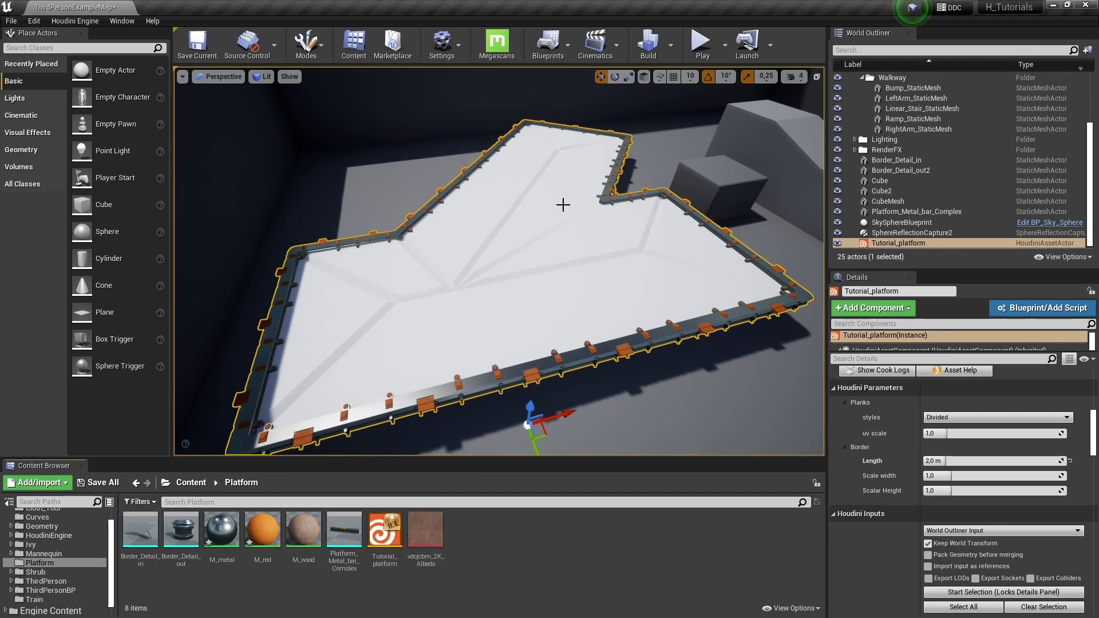
right_click(295, 525)
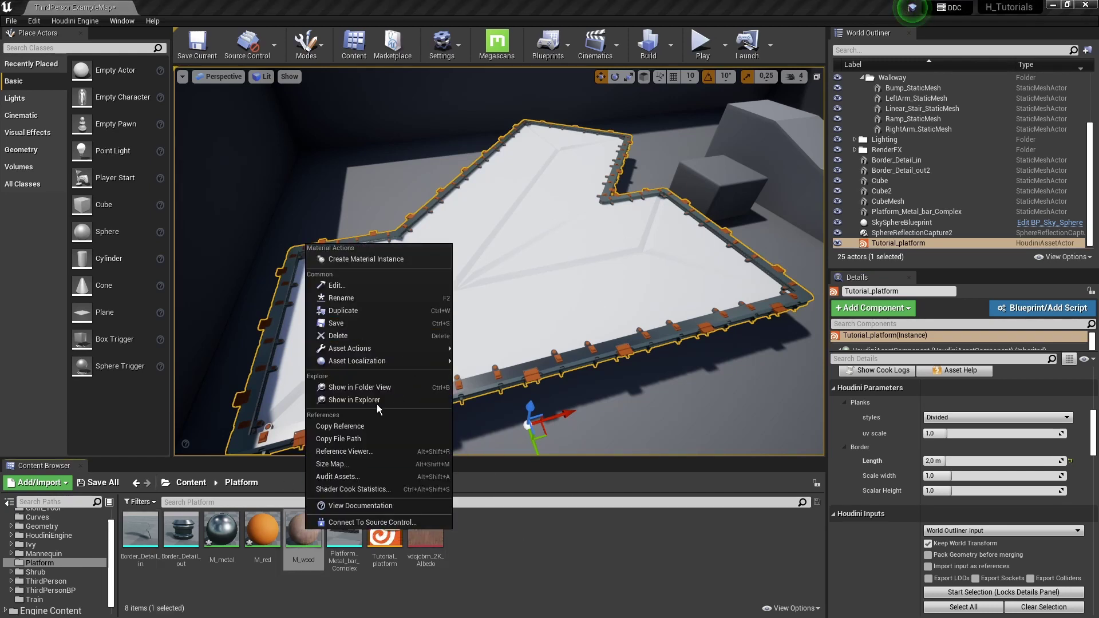
left_click(341, 429)
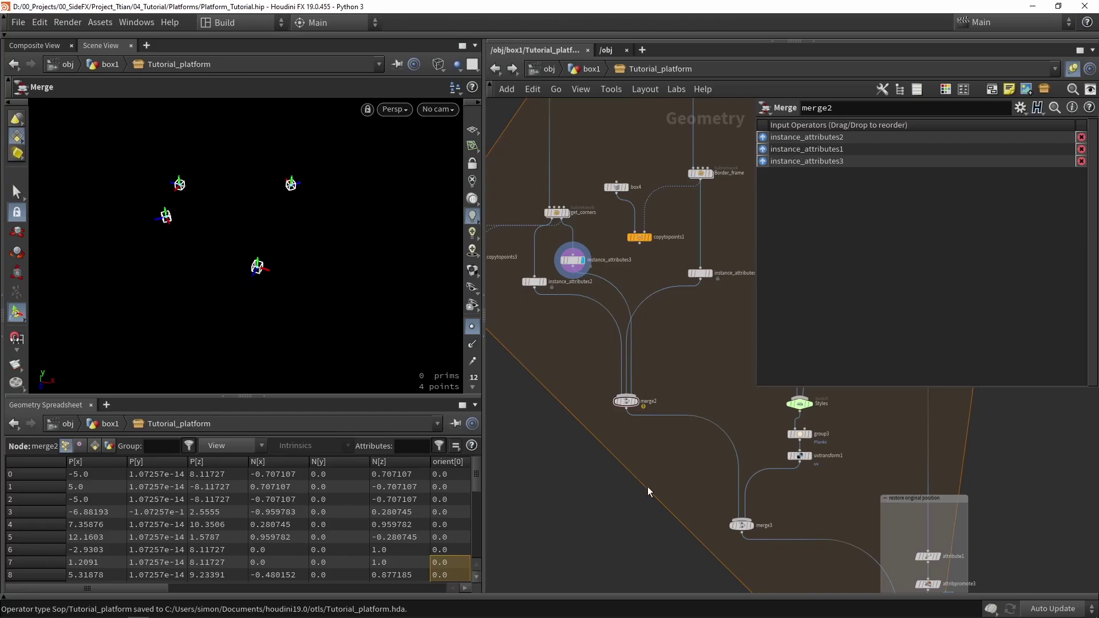
Add an Unreal Material node and insert it between uvtransform1 and merge3
scroll(671, 365, "up", 5)
left_click(709, 343)
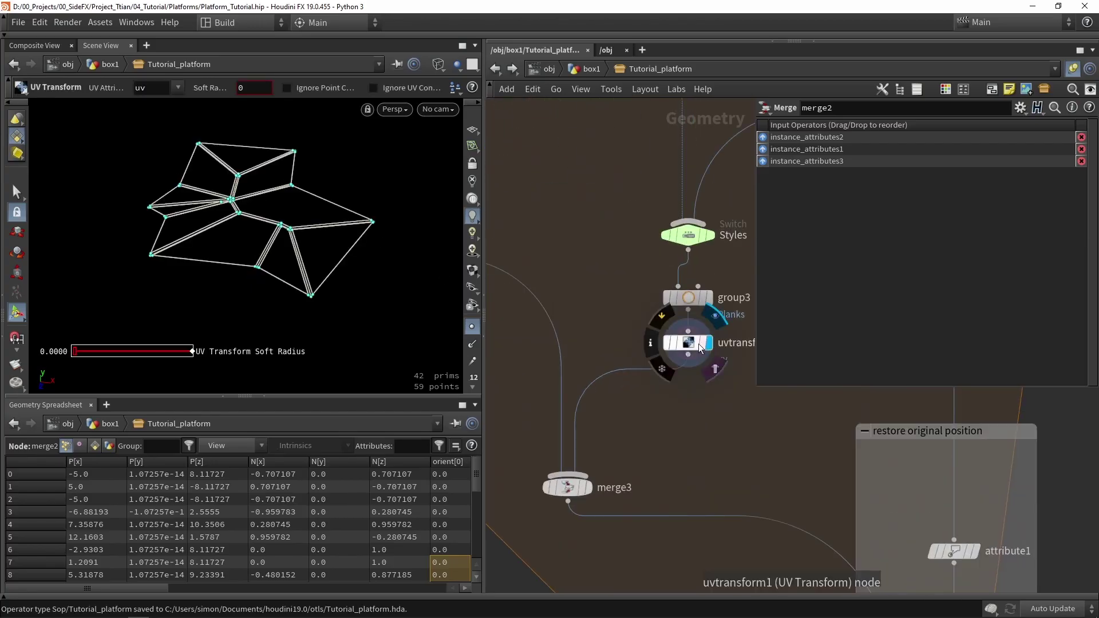
key("Tab")
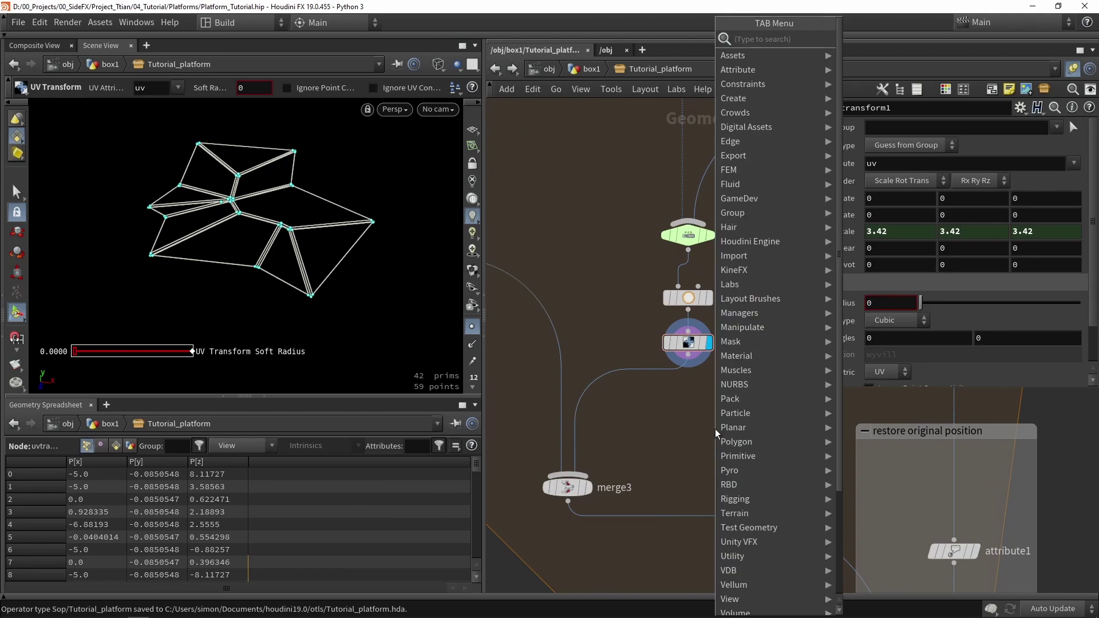
type("mater")
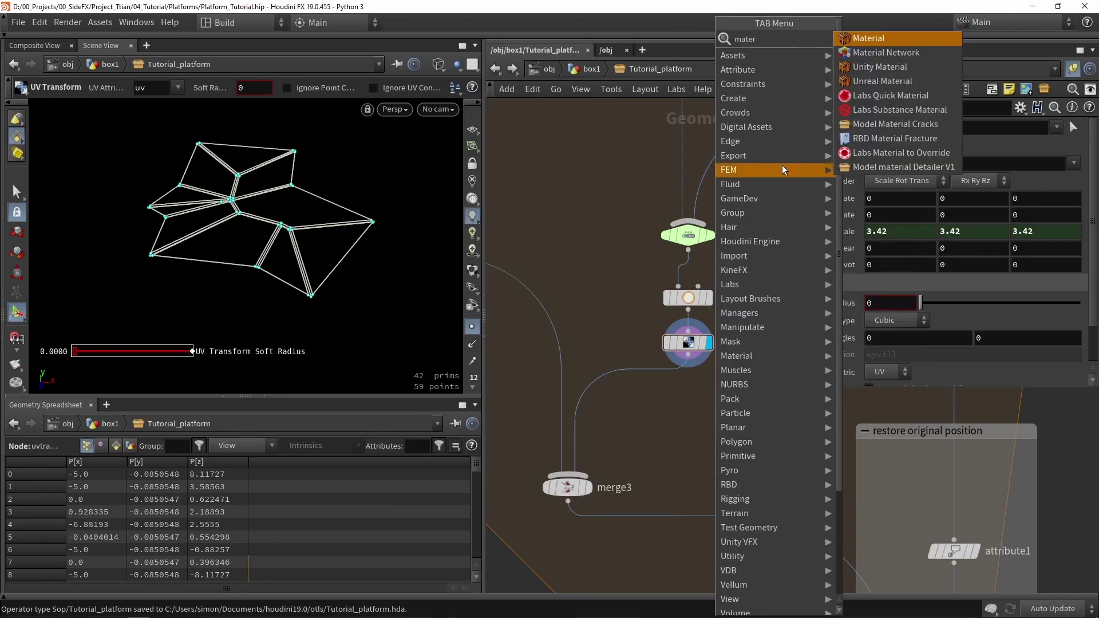
left_click(895, 83)
left_click(618, 381)
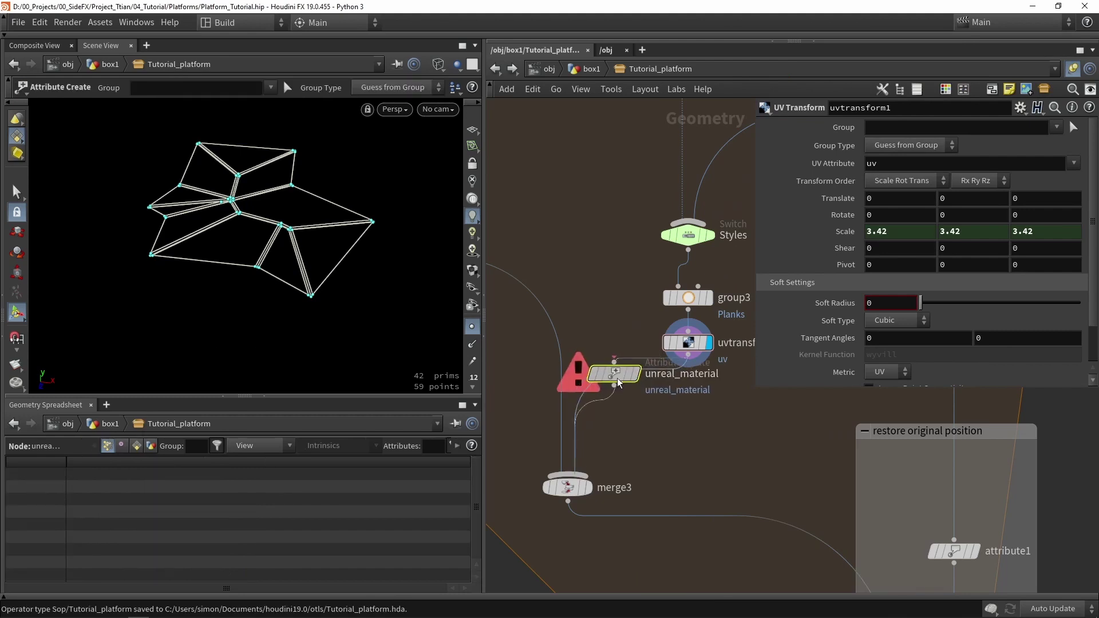
left_click_drag(618, 383, 690, 401)
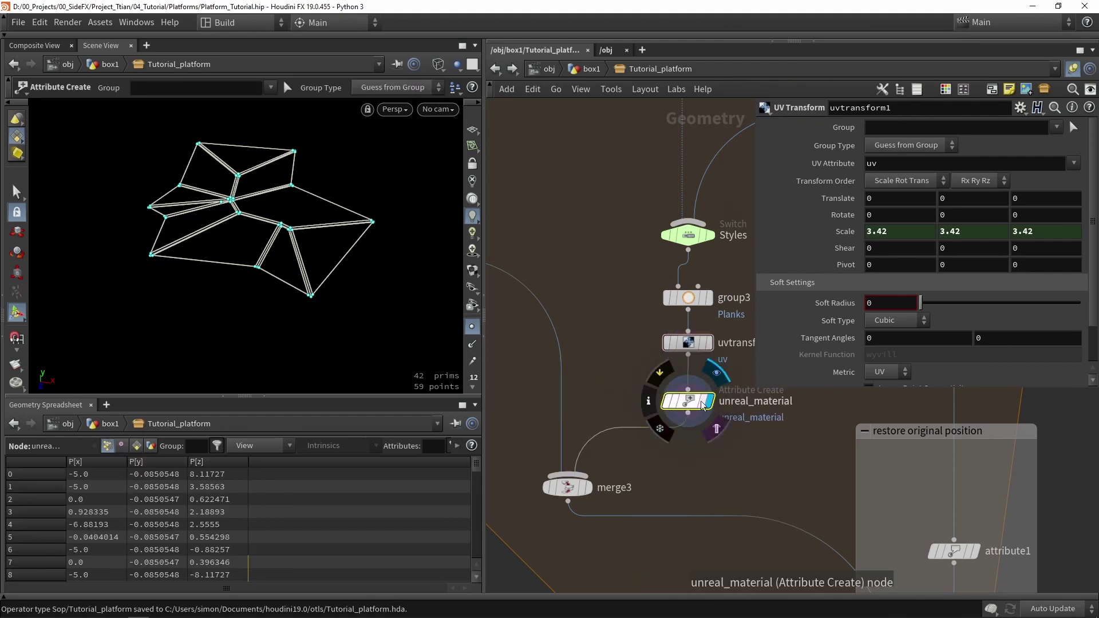
Set the unreal_material attribute's string to the copied M_wood material reference and select merge3
left_click(703, 405)
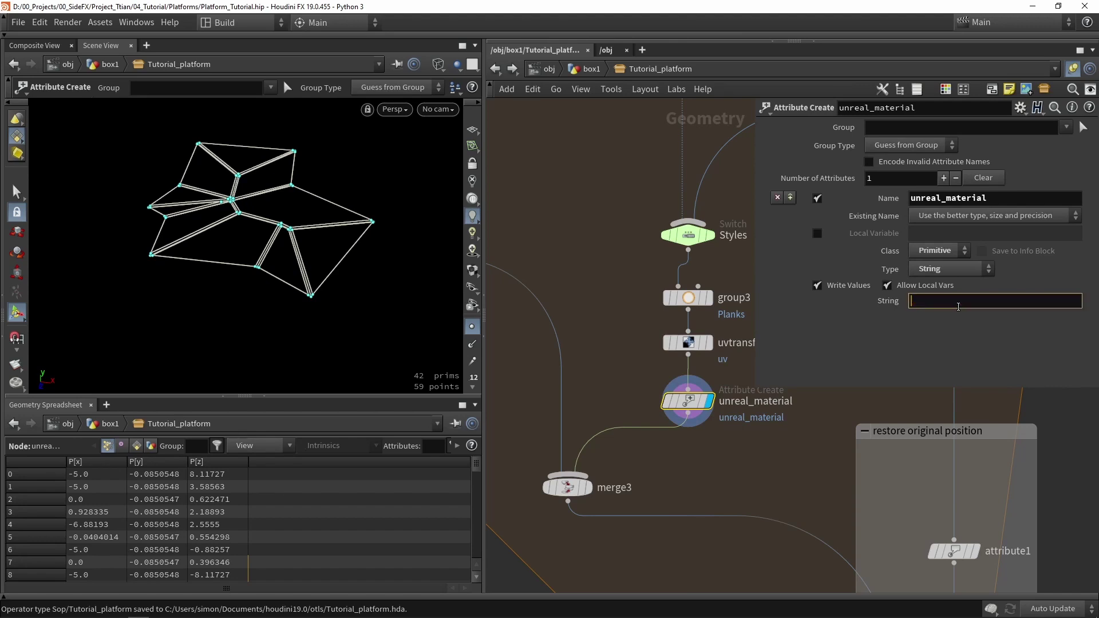
scroll(735, 448, "down", 5)
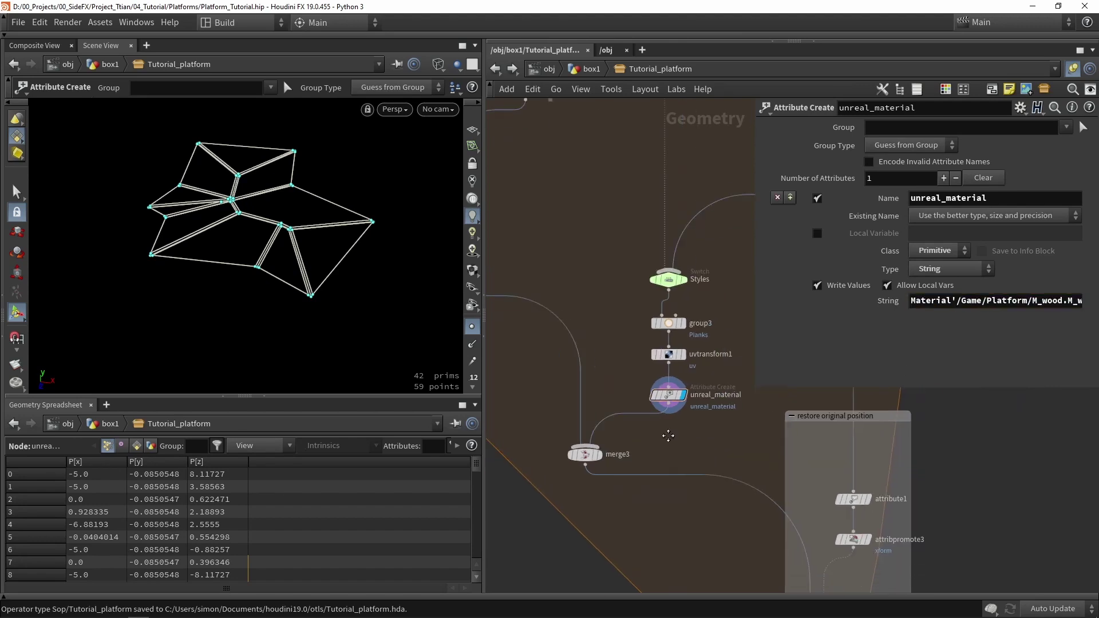
left_click_drag(560, 419, 556, 434)
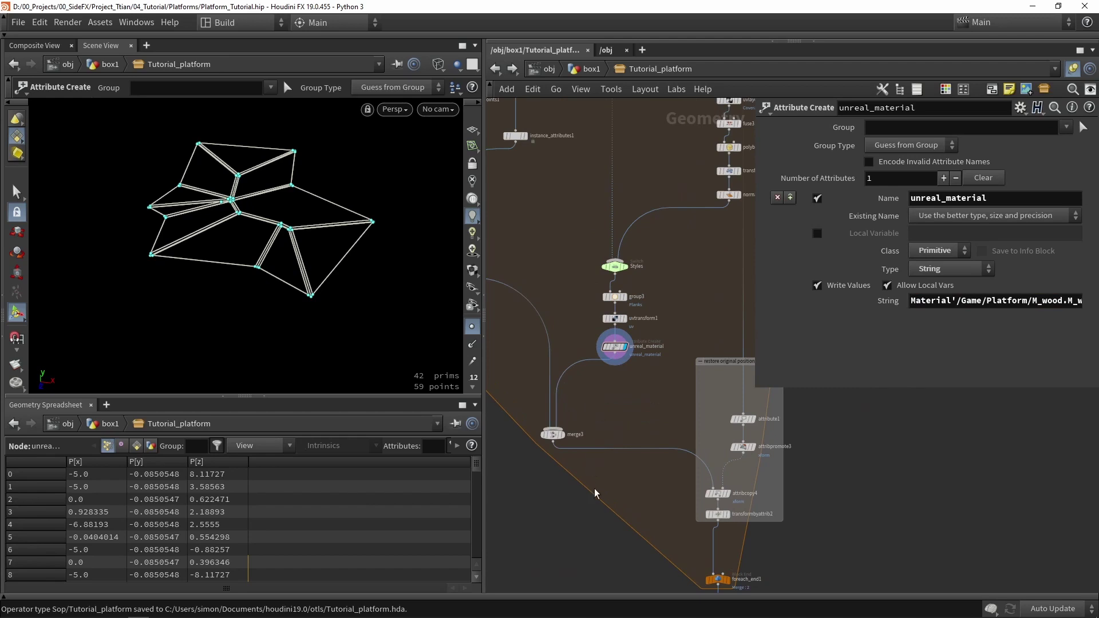
left_click(553, 434)
Open the Tutorial platform asset's type properties and add a parameter folder labelled Instance
left_click(101, 22)
mouse_move(245, 109)
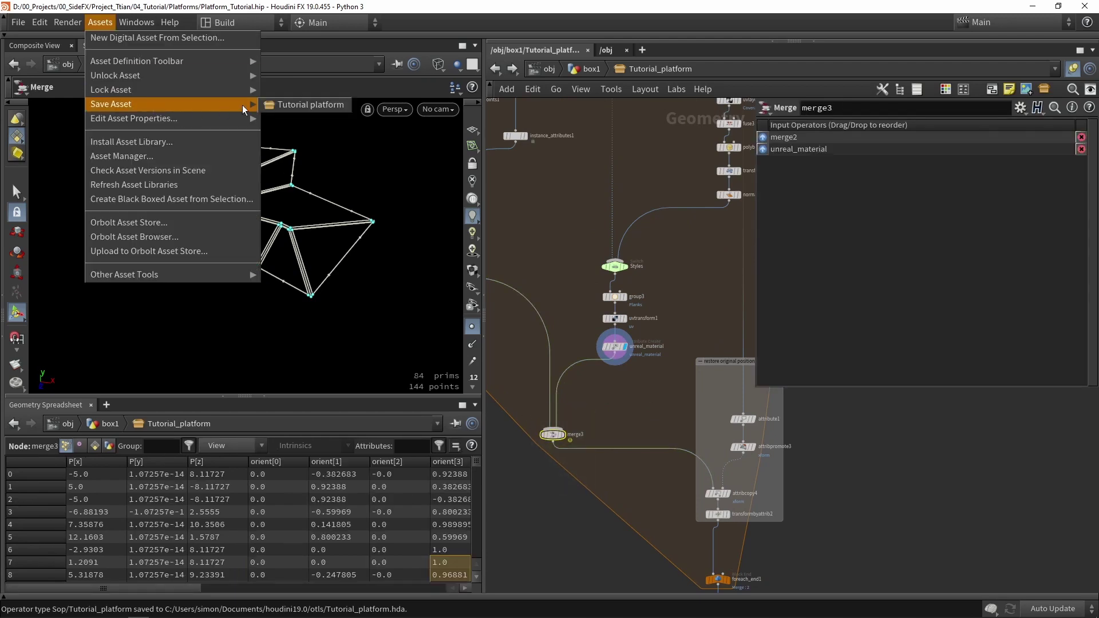
left_click(288, 121)
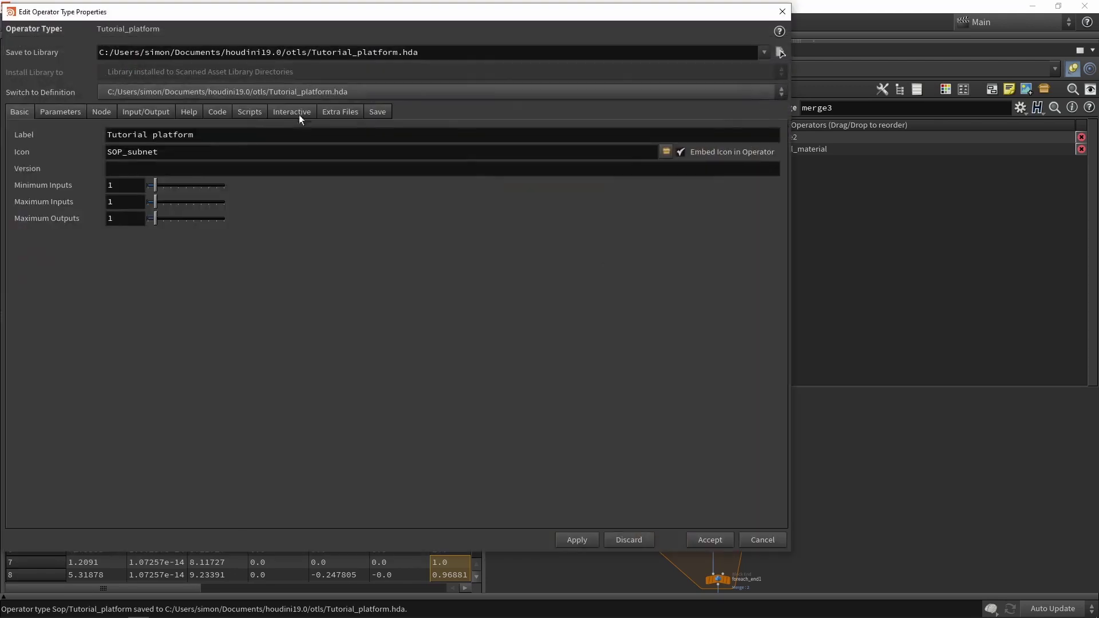
left_click_drag(286, 10, 375, 61)
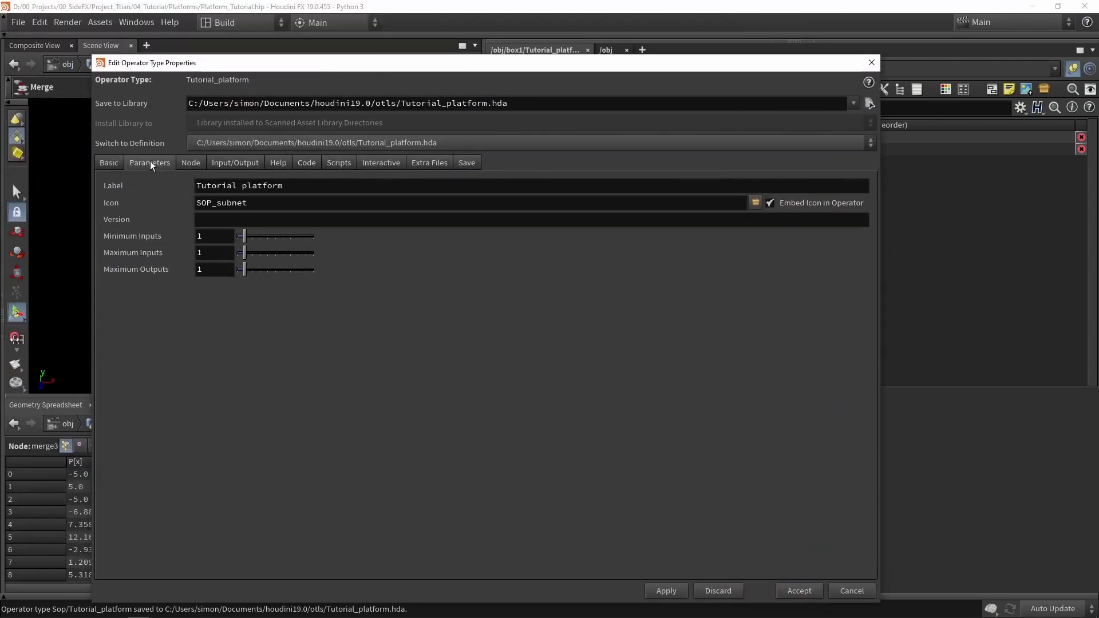
left_click(149, 164)
left_click_drag(223, 64, 338, 46)
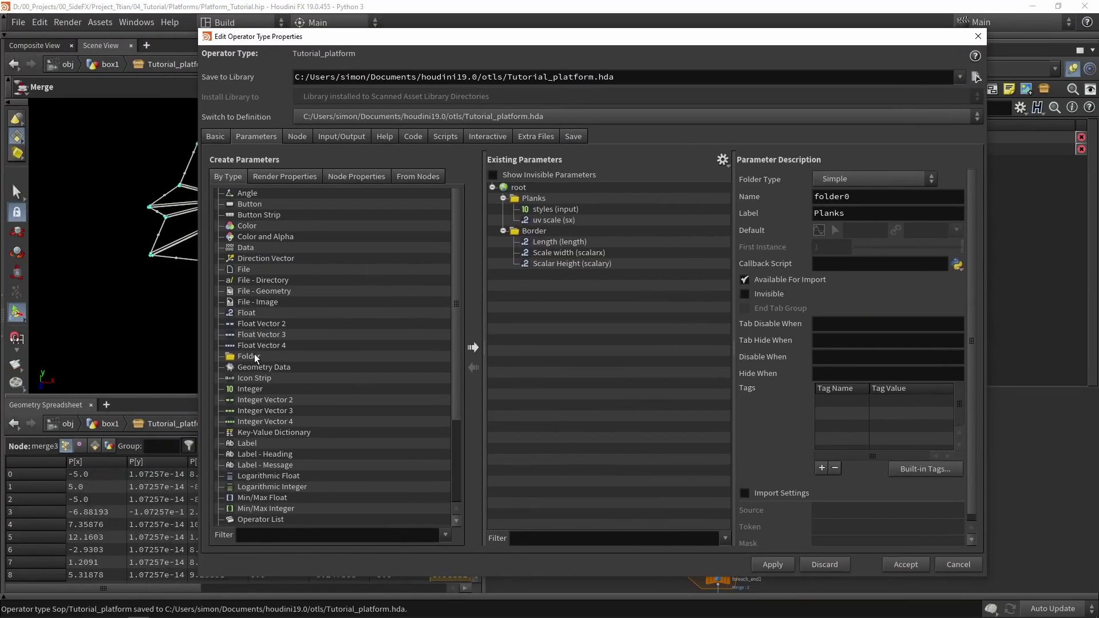
left_click_drag(256, 358, 523, 351)
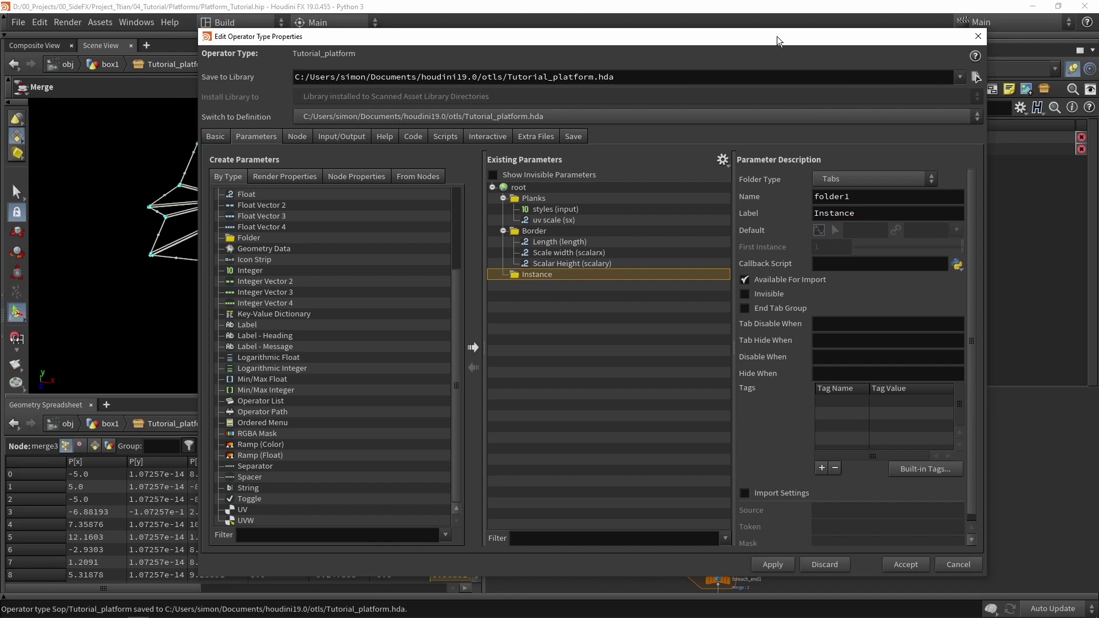
Expose instance_attributes1's Variant Path 0 among the asset's existing parameters
left_click_drag(776, 36, 263, 27)
middle_click_drag(674, 348, 768, 449)
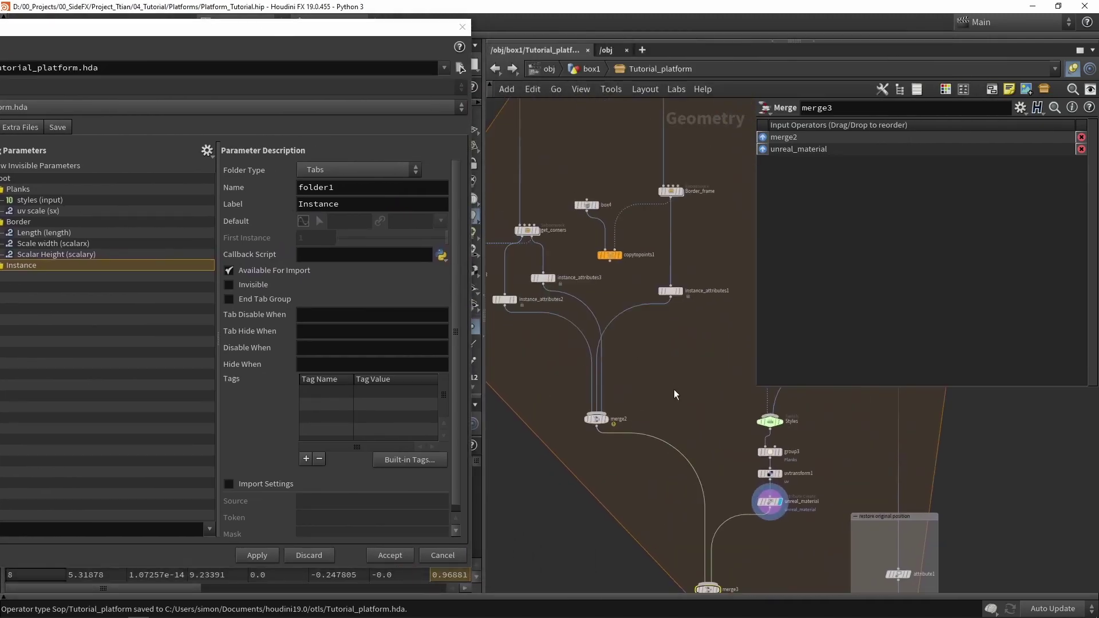
left_click_drag(649, 267, 650, 268)
left_click(793, 129)
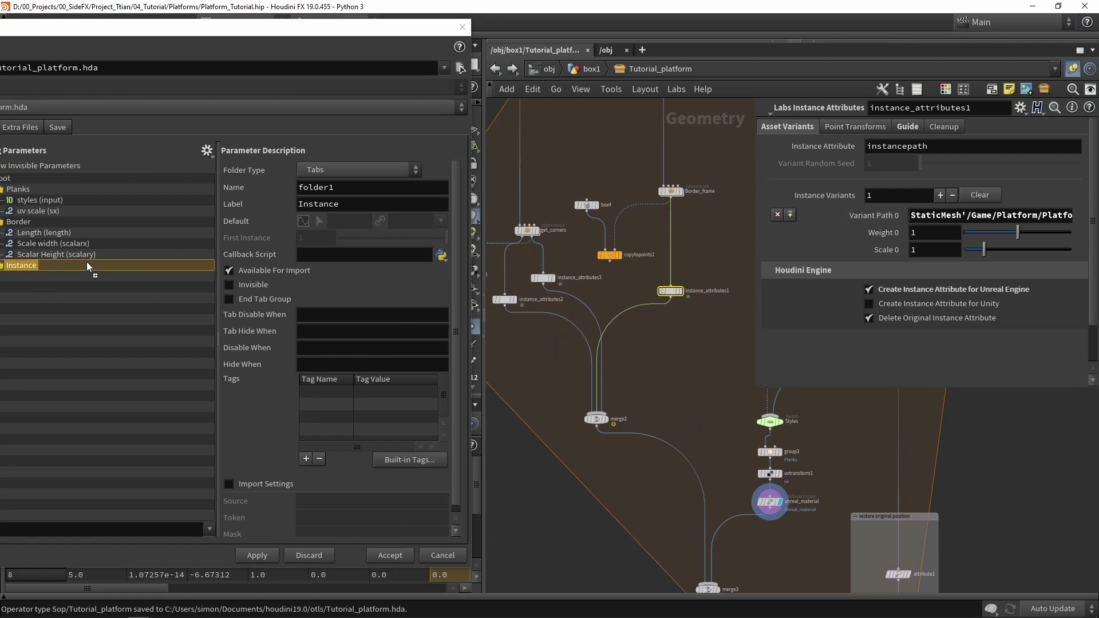
left_click_drag(87, 264, 88, 265)
Expose instance_attributes3's Variant Path 0 inside the asset's Instance folder
middle_click_drag(532, 269, 641, 319)
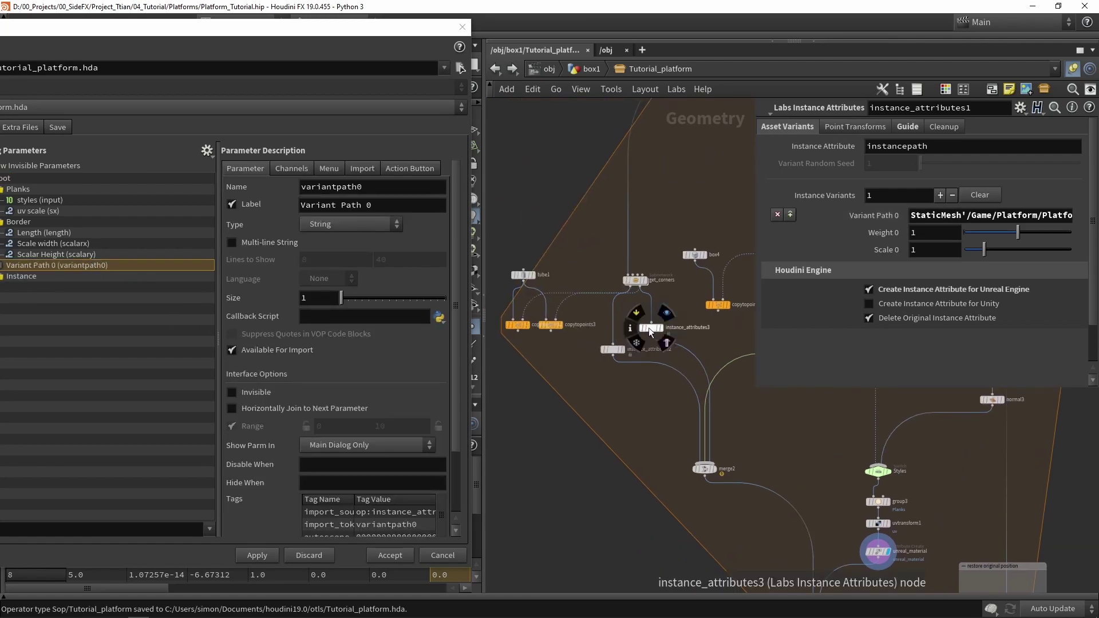
left_click(651, 328)
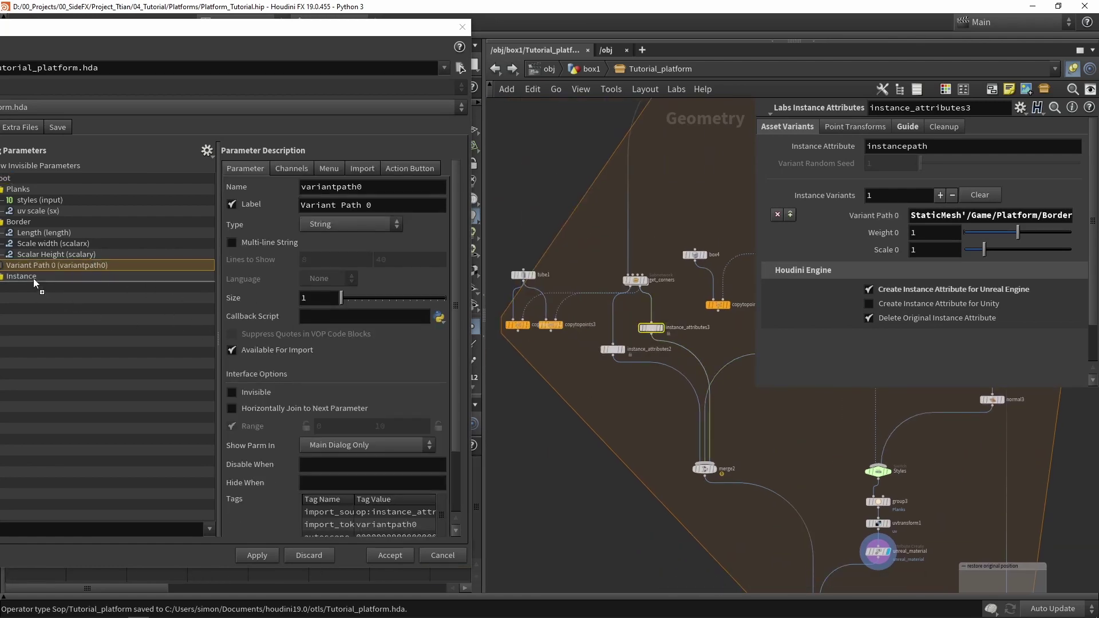
left_click_drag(33, 280, 34, 280)
Expose instance_attributes2's Variant Path 0, label the Instance folder's three paths Base, Corner in and Corner out, and accept the changes
middle_click_drag(574, 388, 624, 395)
left_click(662, 357)
left_click(808, 129)
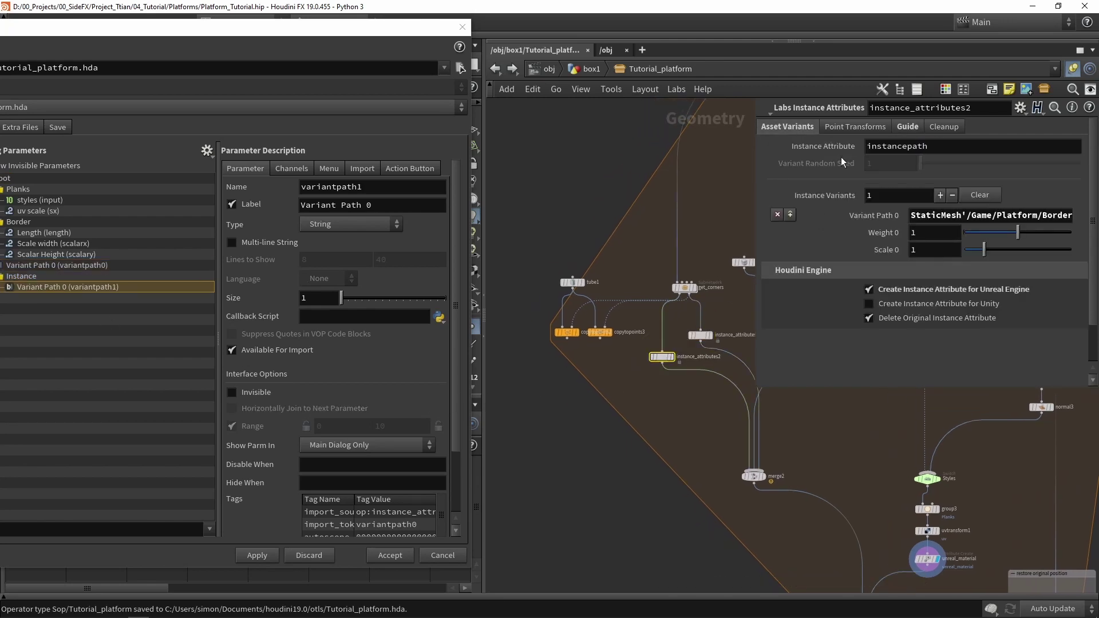
left_click_drag(27, 282, 27, 282)
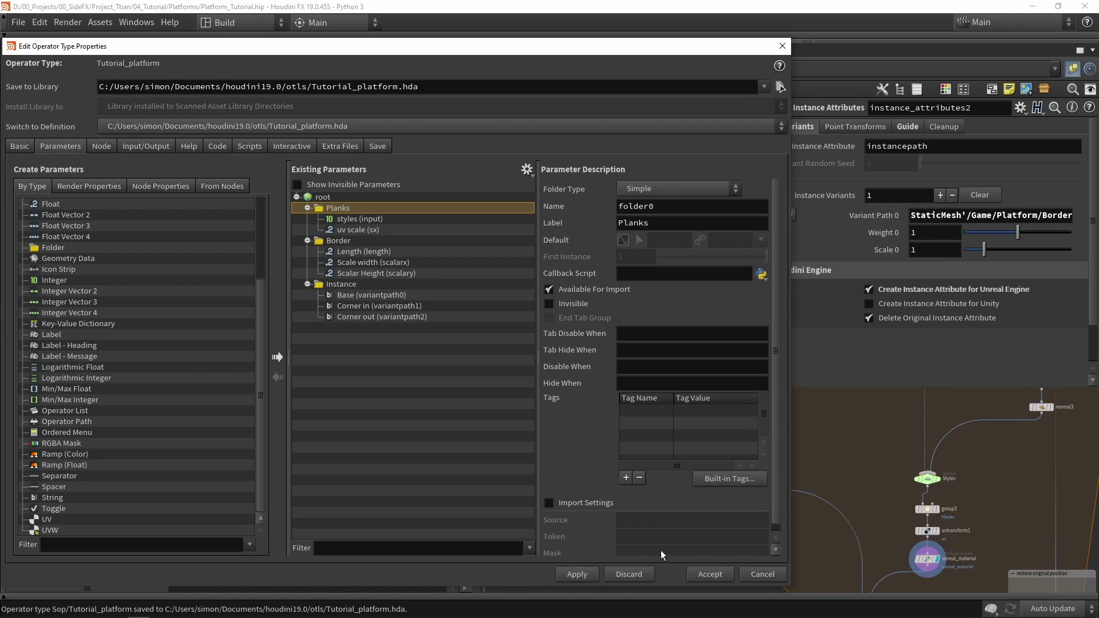
left_click(709, 574)
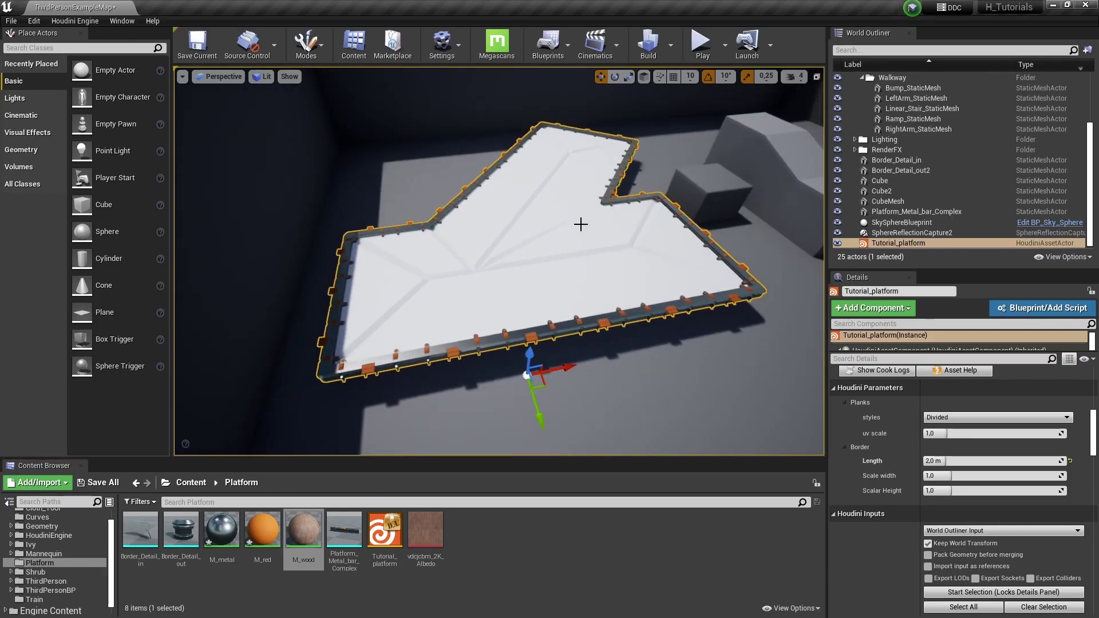
Switch to Unreal Engine, rebuild the Tutorial_platform asset and view its wood planks and Houdini parameters
scroll(967, 431, "up", 10)
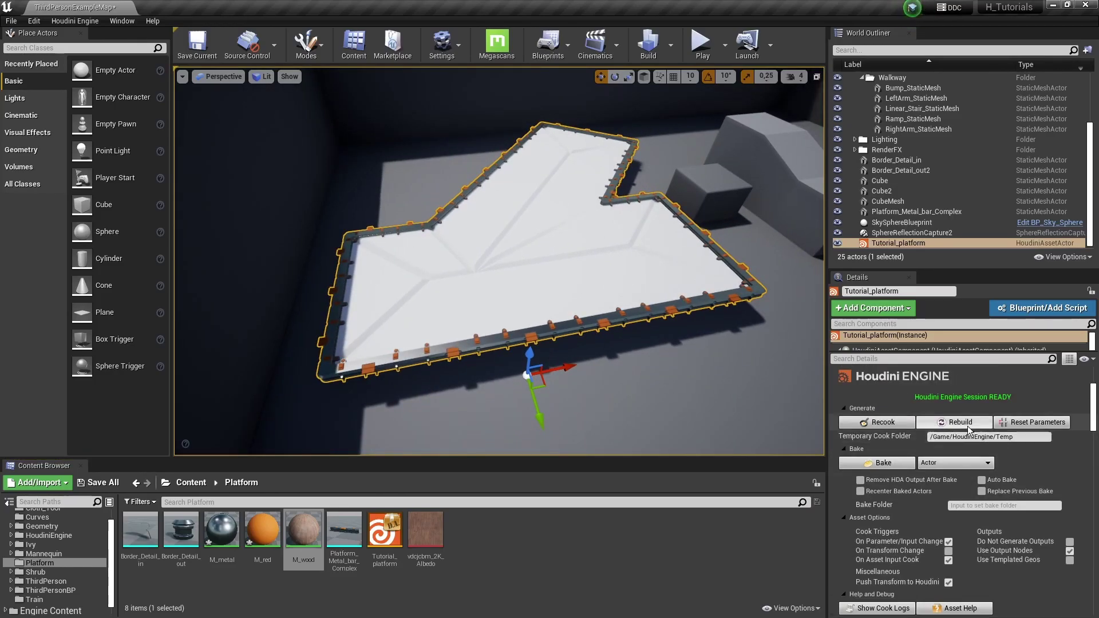
left_click(966, 426)
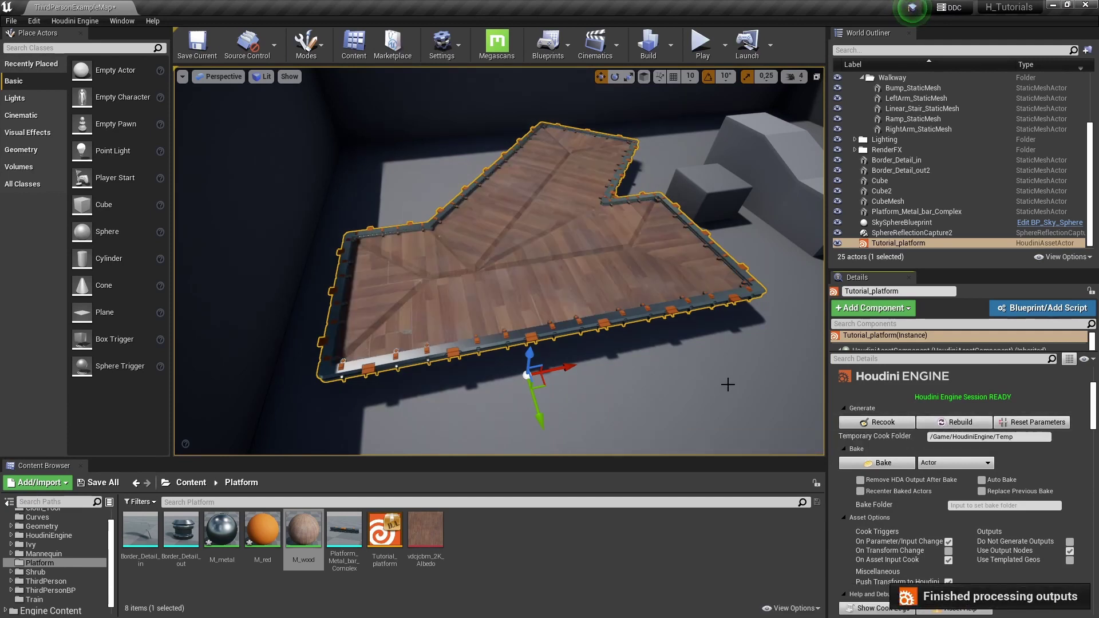
mouse_move(669, 345)
right_mouse_down()
mouse_move(647, 338)
mouse_move(647, 349)
mouse_move(668, 337)
right_mouse_up()
key("w")
scroll(909, 462, "down", 8)
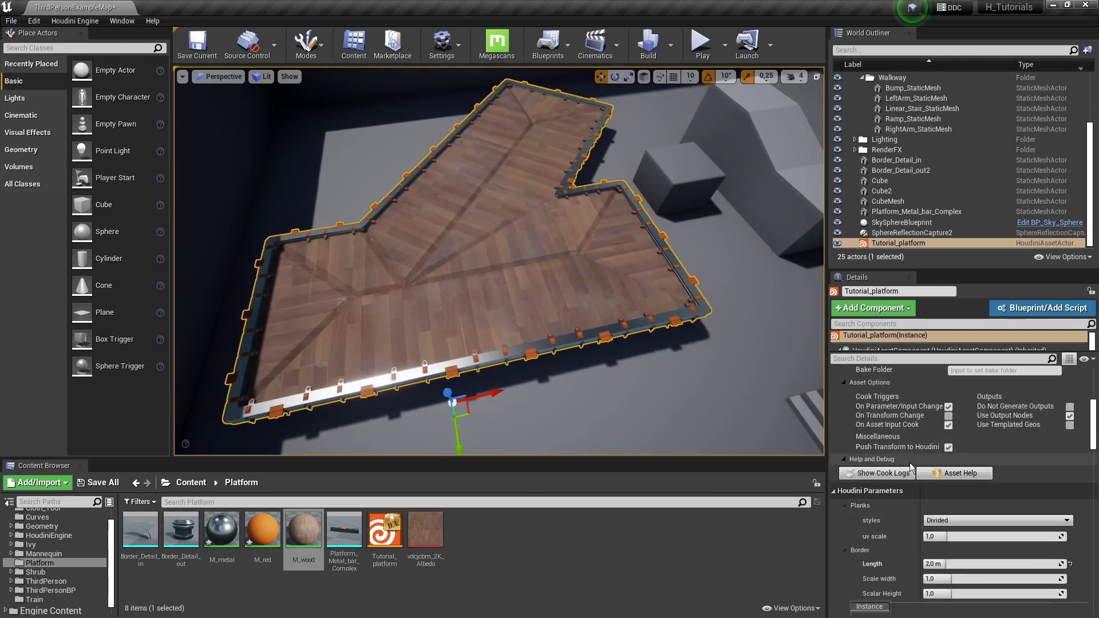
Try Border_Detail_out as the asset's Base instance mesh, and restore Platform_Metal_bar_Complex as the Base
scroll(912, 460, "down", 3)
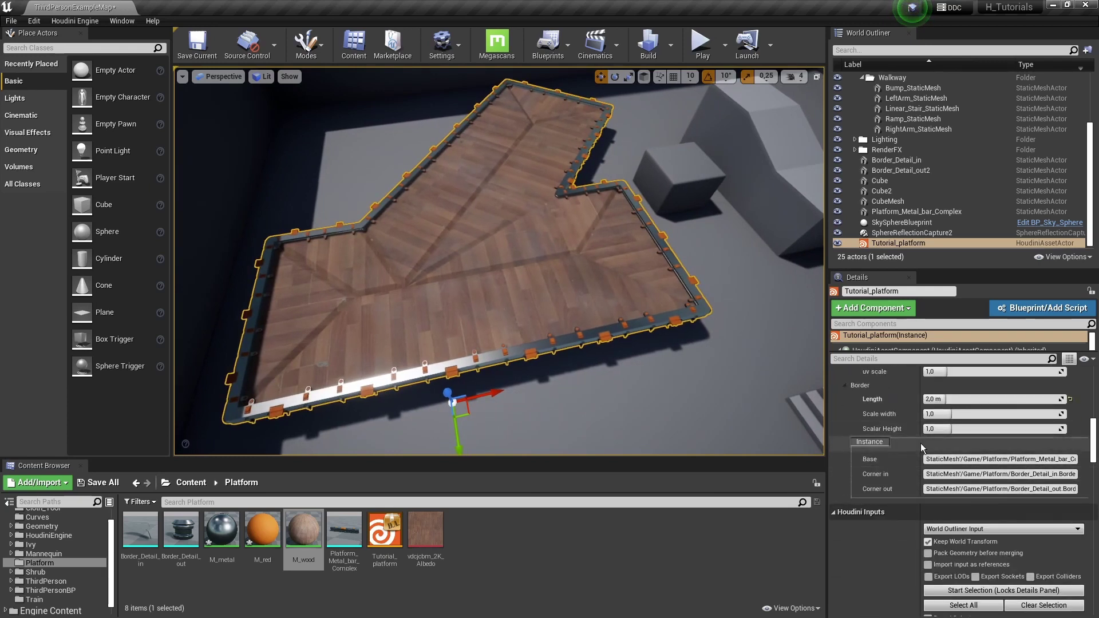
left_click_drag(181, 530, 934, 459)
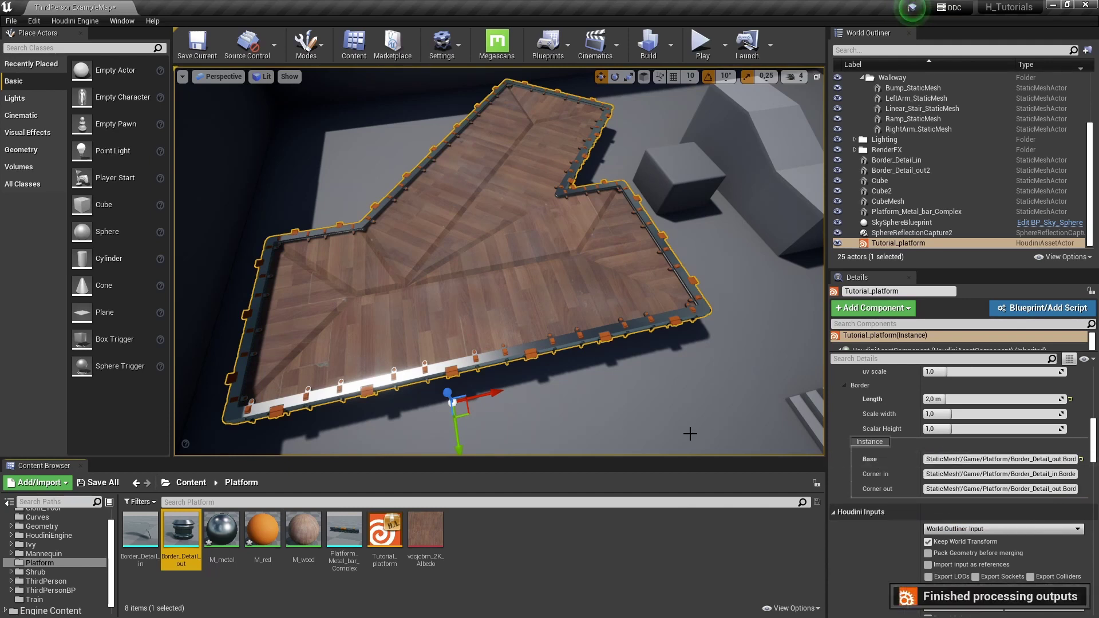
right_click_drag(618, 269, 515, 249)
left_click_drag(349, 532, 973, 459)
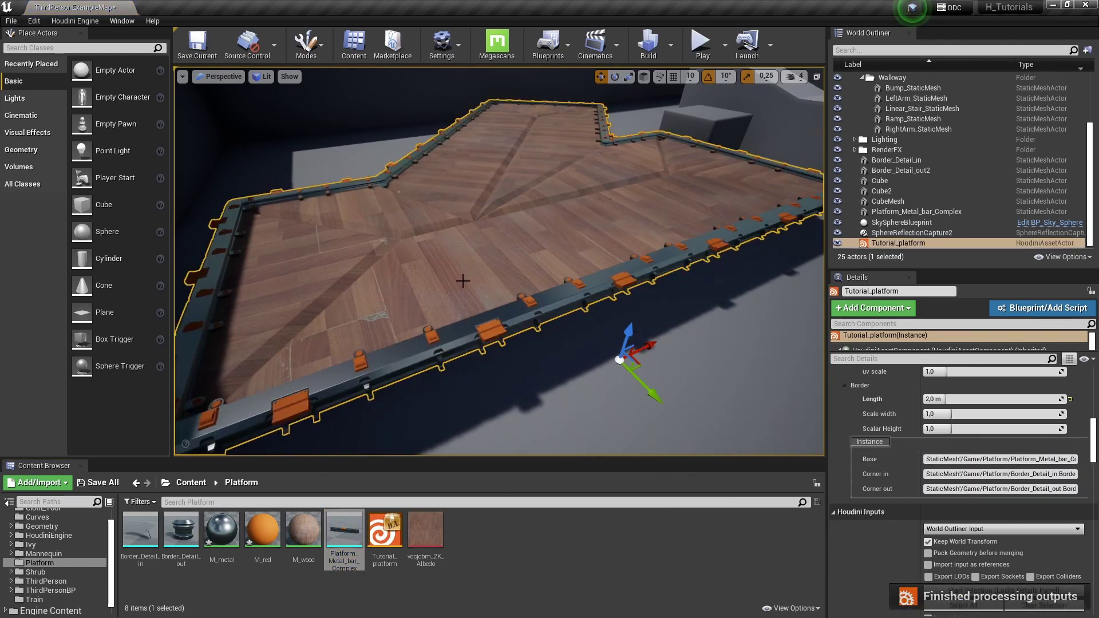
Set the planks' uv scale to about 2.24 and their style to Base planks, and inspect the platform surface
right_click_drag(464, 282, 465, 223)
scroll(908, 444, "up", 3)
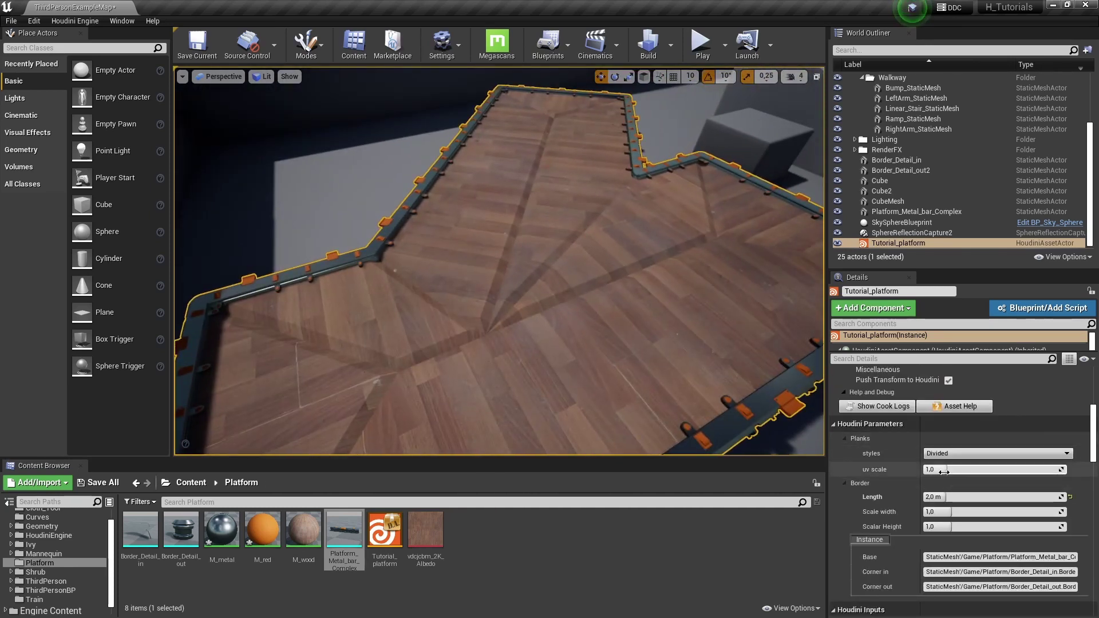
left_click_drag(973, 469, 984, 470)
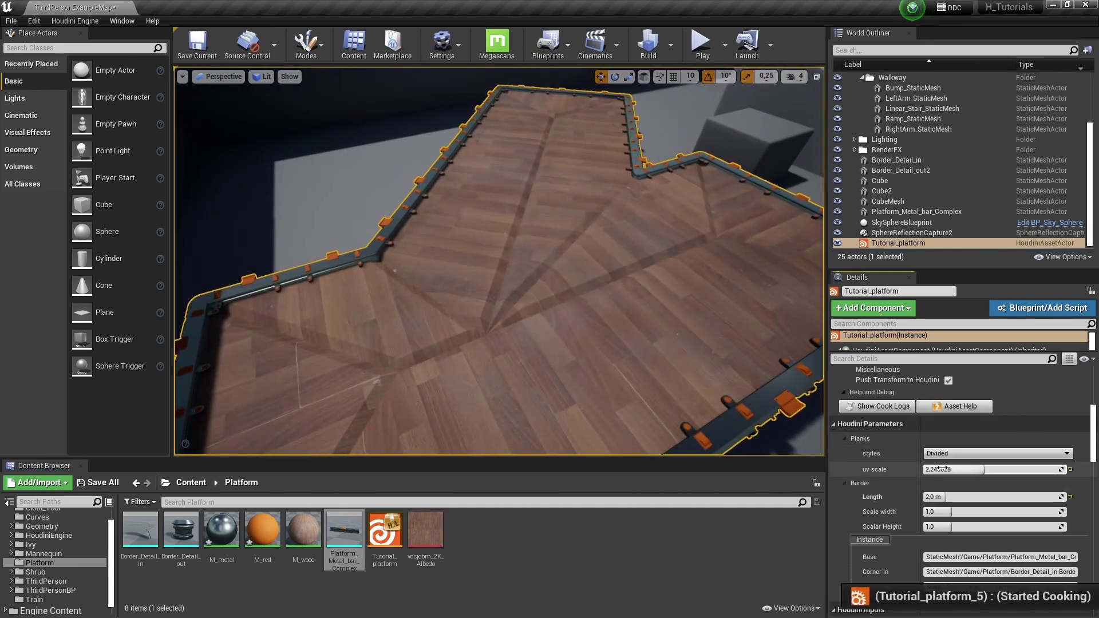
left_click(953, 455)
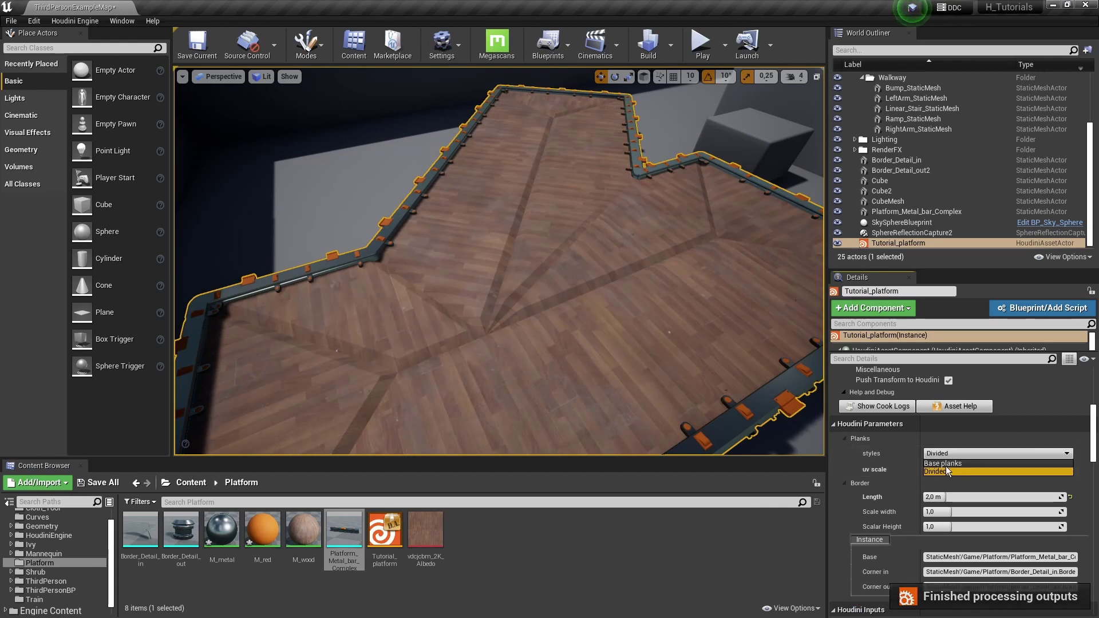
left_click(943, 463)
right_click_drag(373, 270, 373, 270)
right_click_drag(689, 250, 803, 251)
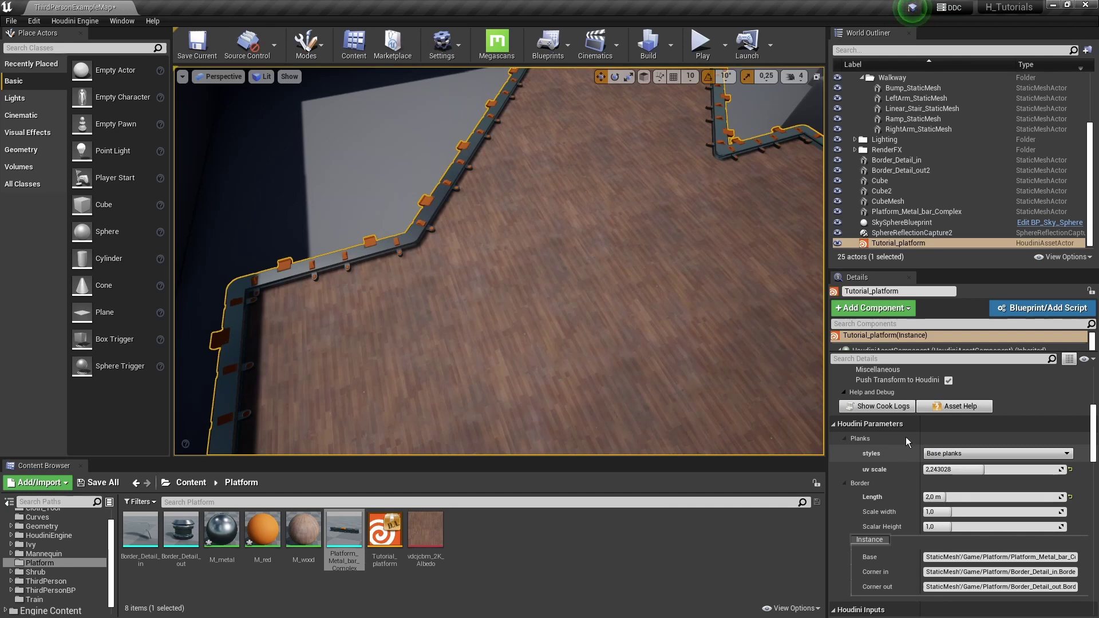
Leave game view to show the source cubes, and move and rotate Cube2 to the opposite side of the platform
mouse_move(595, 257)
right_mouse_down()
mouse_move(555, 240)
mouse_move(588, 276)
mouse_move(576, 175)
mouse_move(604, 251)
right_mouse_up()
key("g")
left_click(576, 175)
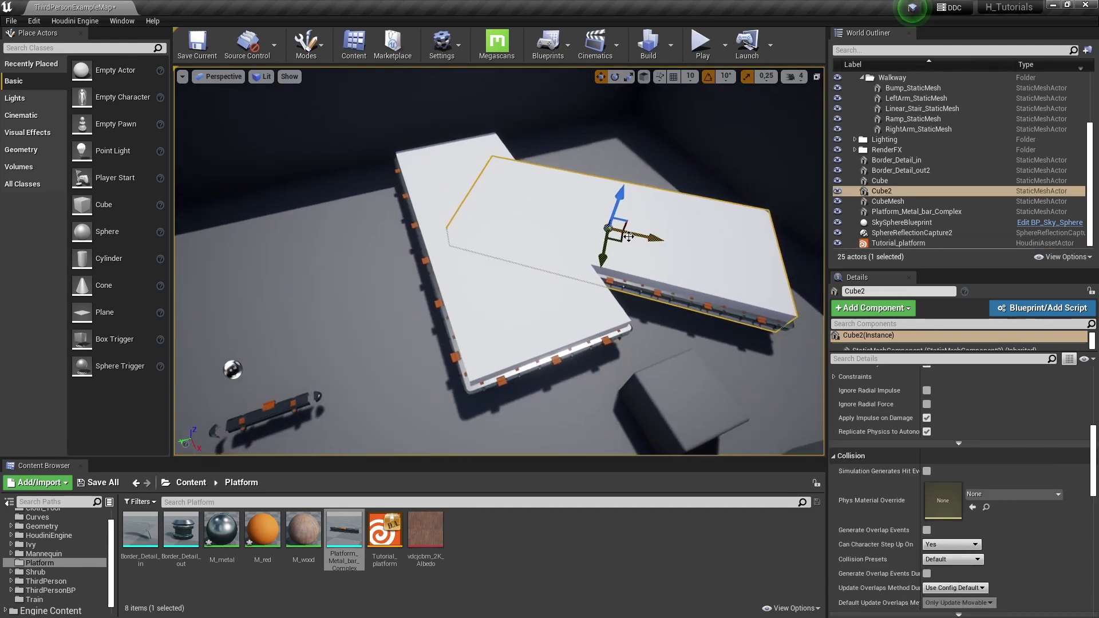
left_click_drag(604, 251, 395, 307)
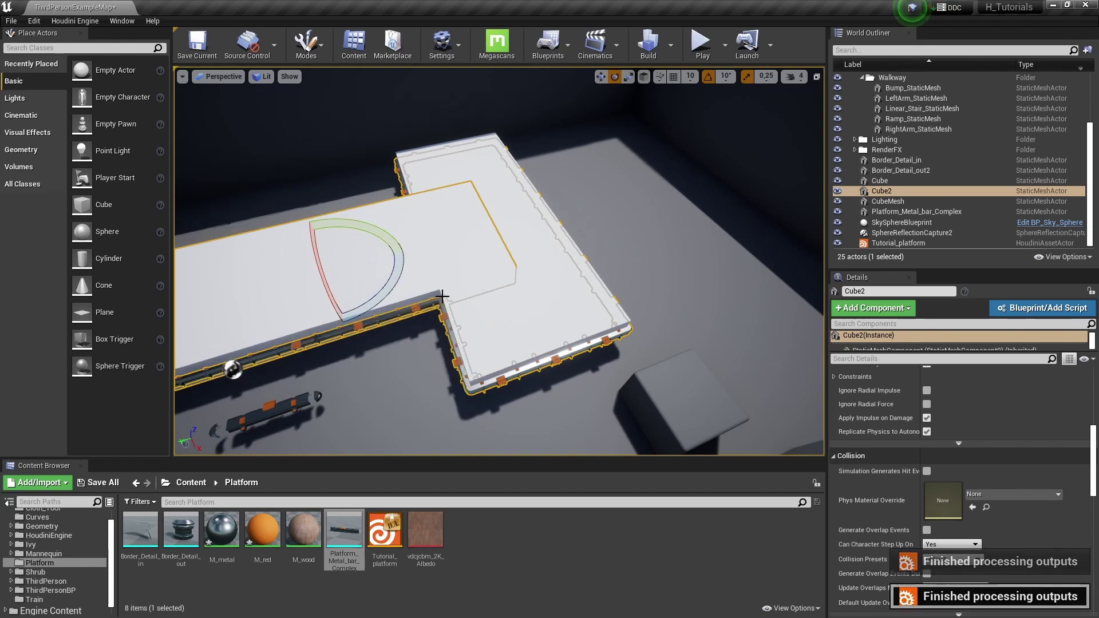
Shift Cube2 so it crosses the other cube, and check the reshaped platform in game view
key("g")
right_click_drag(444, 297, 508, 292)
key("g")
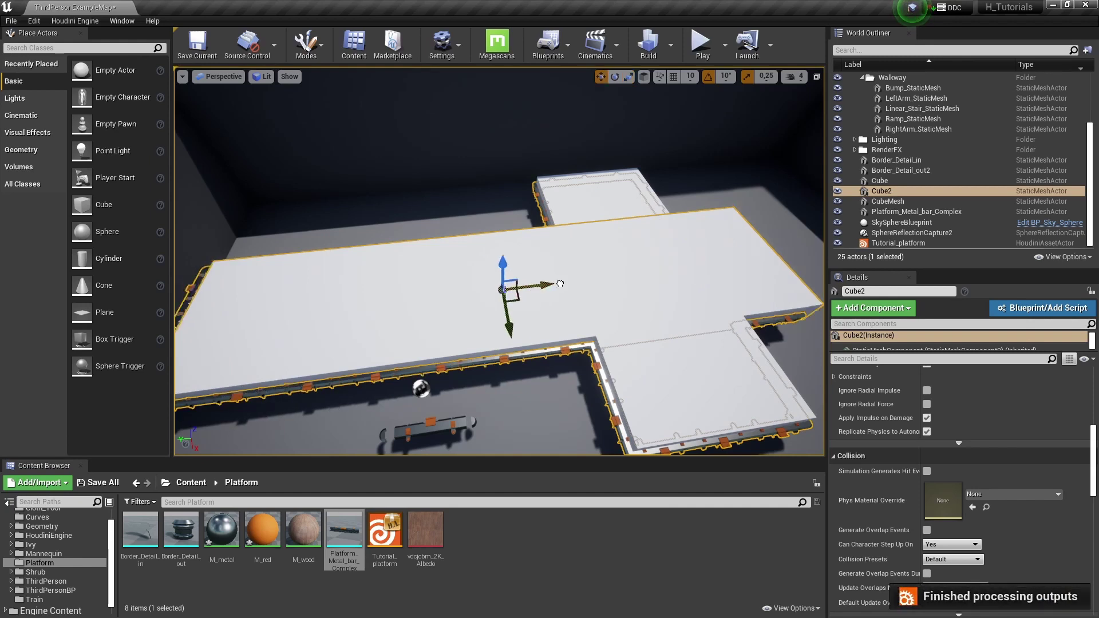
key("g")
right_click_drag(599, 333, 624, 326)
key("g")
right_click_drag(518, 300, 512, 297)
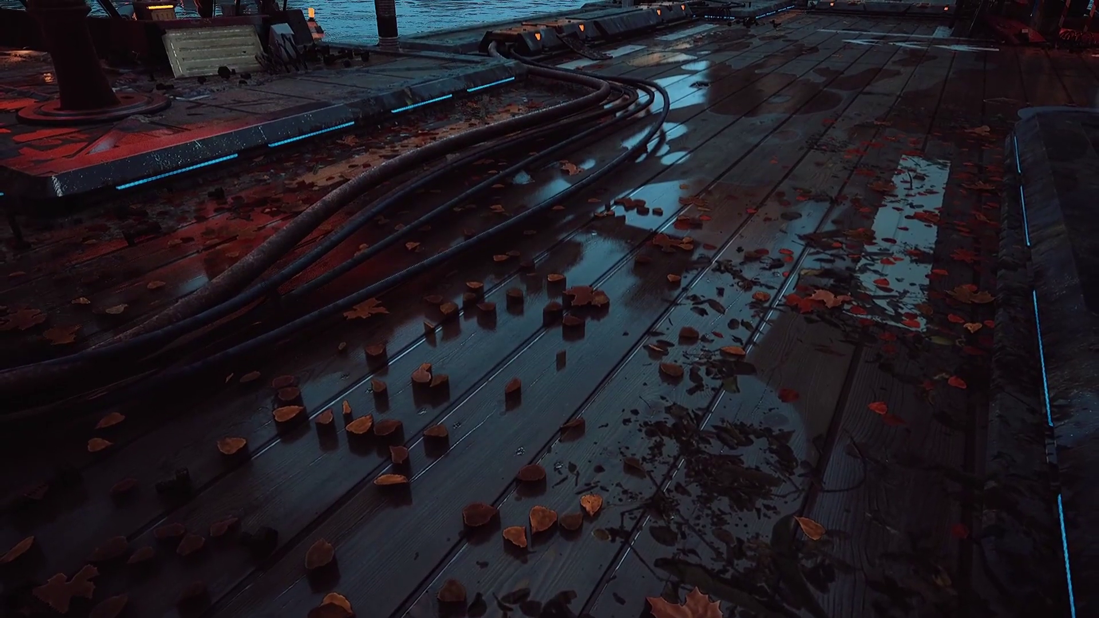